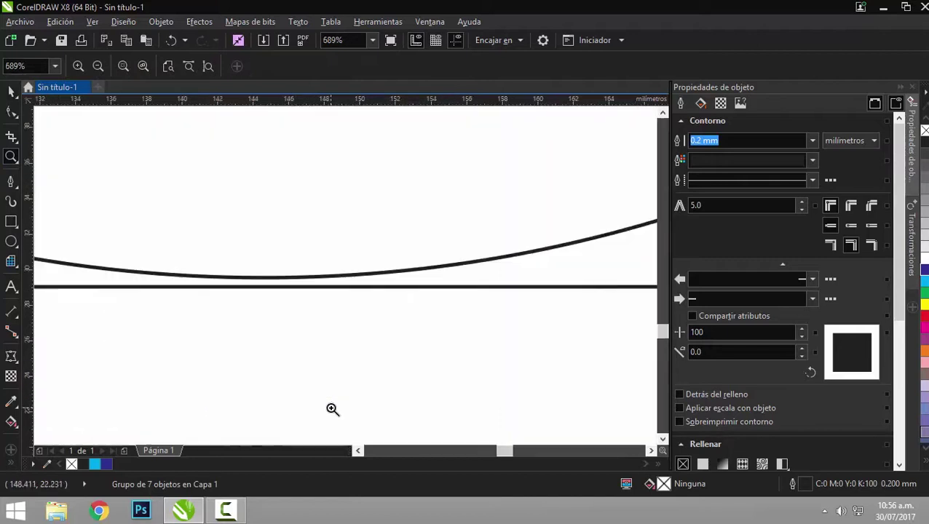
# Stretch the rectangle group's lower edge to meet the bottom of the circle, about 154.6 mm high.
pyautogui.click(11, 91)
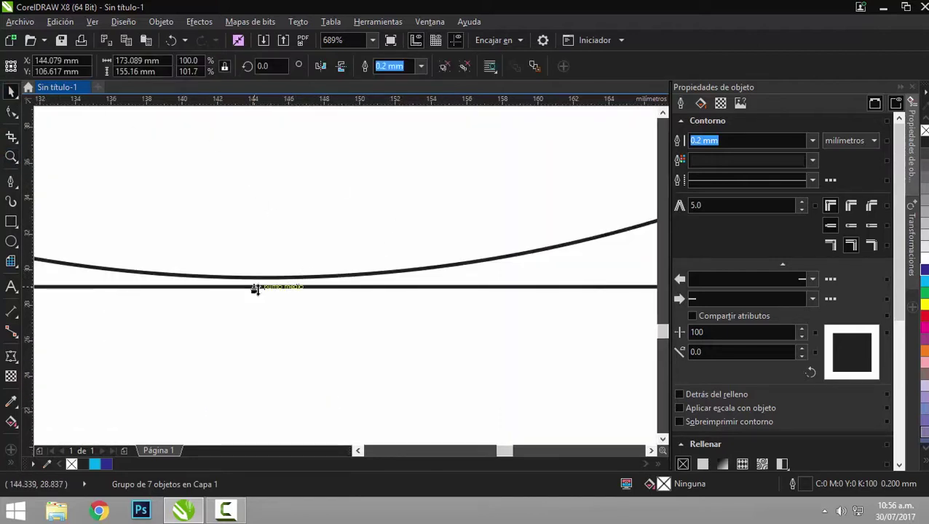
pyautogui.moveTo(255, 290); pyautogui.dragTo(259, 277)
pyautogui.scroll(-5, 375, 276)
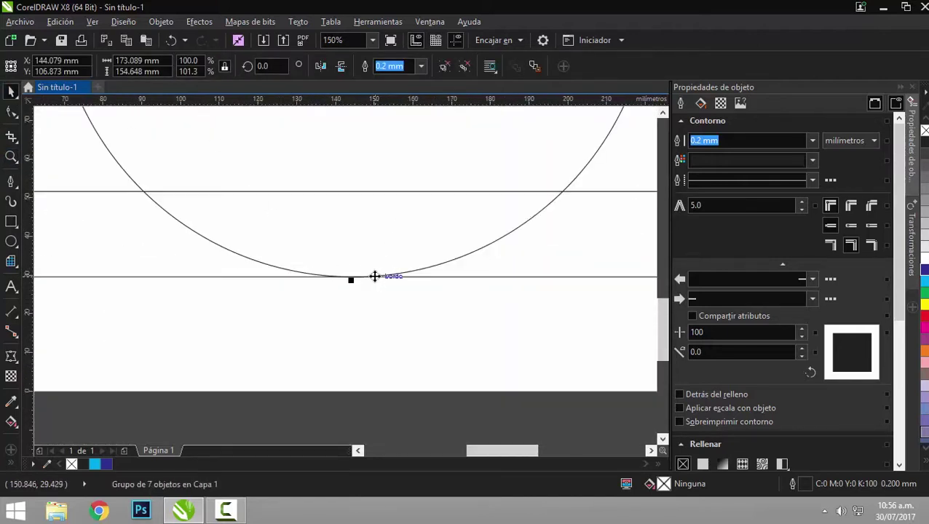
pyautogui.scroll(-2, 373, 276)
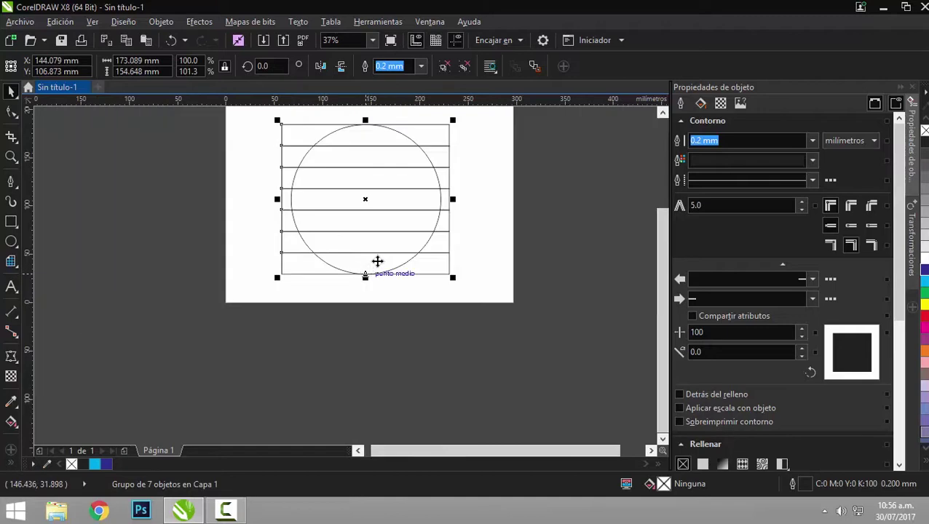
# Ungroup the seven stacked rectangles and delete the topmost one.
pyautogui.click(444, 66)
pyautogui.click(446, 139)
pyautogui.press('Delete')
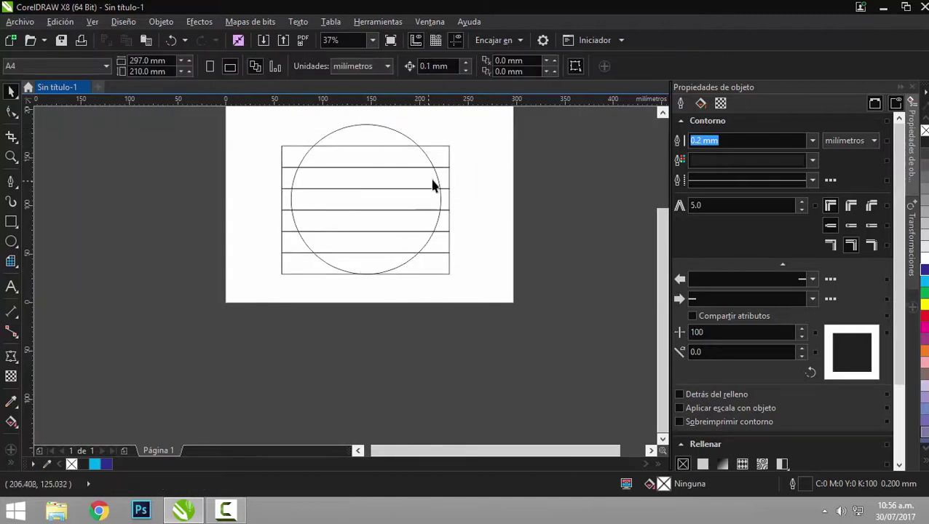
pyautogui.click(439, 183)
pyautogui.press('Delete')
pyautogui.hotkey('ctrl', 'z')
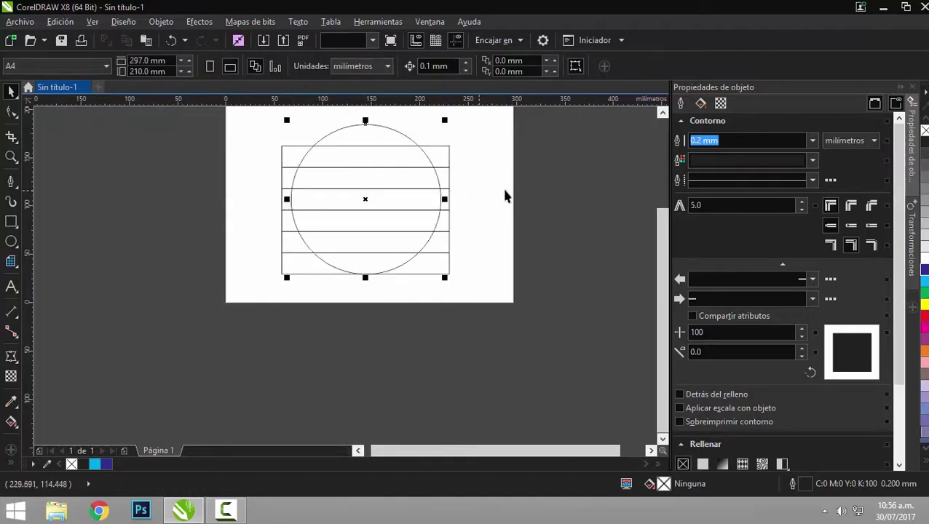
# Delete the third, fifth and seventh rectangles of the original stack so that only alternating bars cross the circle.
pyautogui.click(457, 174)
pyautogui.click(444, 182)
pyautogui.press('Delete')
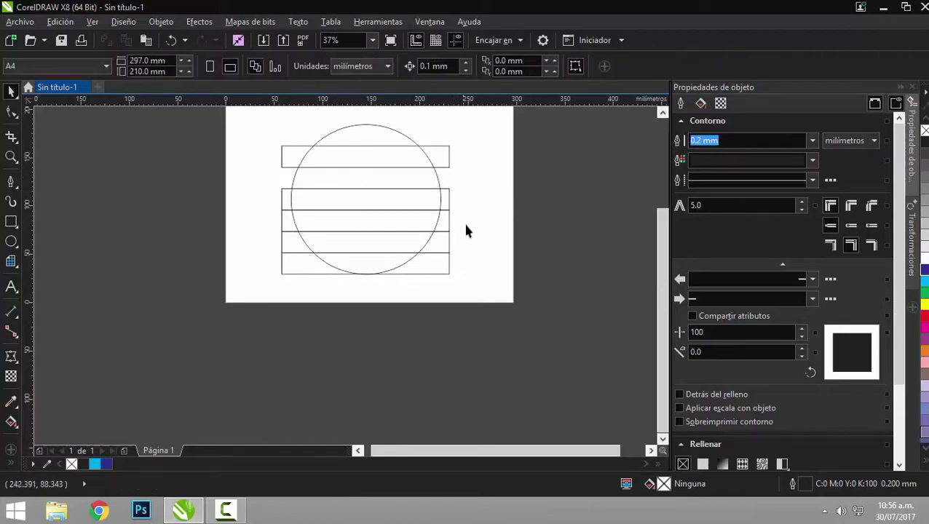
pyautogui.click(446, 226)
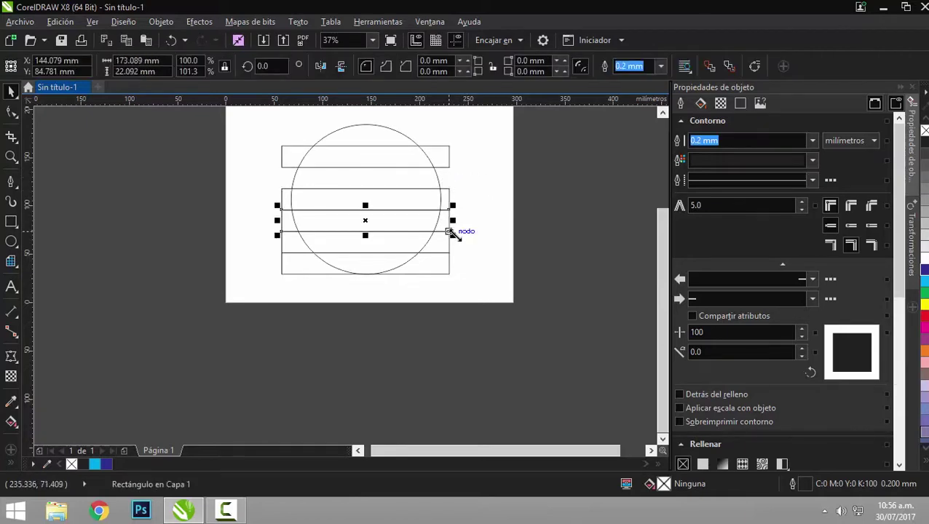
pyautogui.press('Delete')
pyautogui.click(447, 274)
pyautogui.press('Delete')
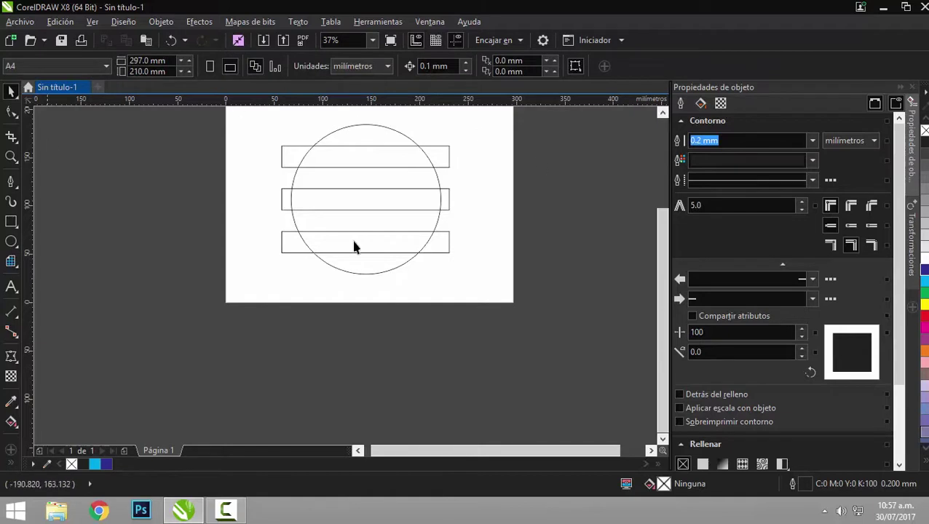
# Weld the three remaining bars into one shape and rotate it 15 degrees counterclockwise.
pyautogui.moveTo(662, 260); pyautogui.dragTo(662, 244)
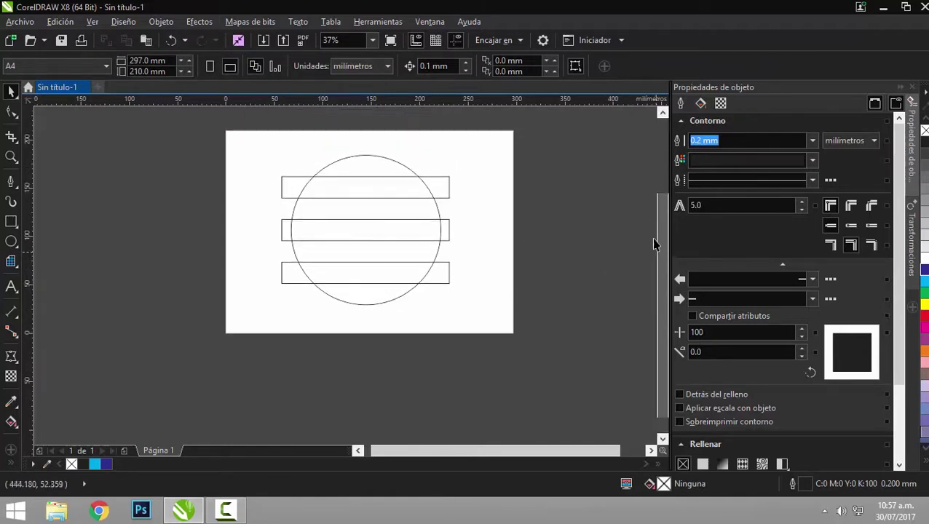
pyautogui.click(11, 160)
pyautogui.moveTo(244, 139); pyautogui.dragTo(498, 314)
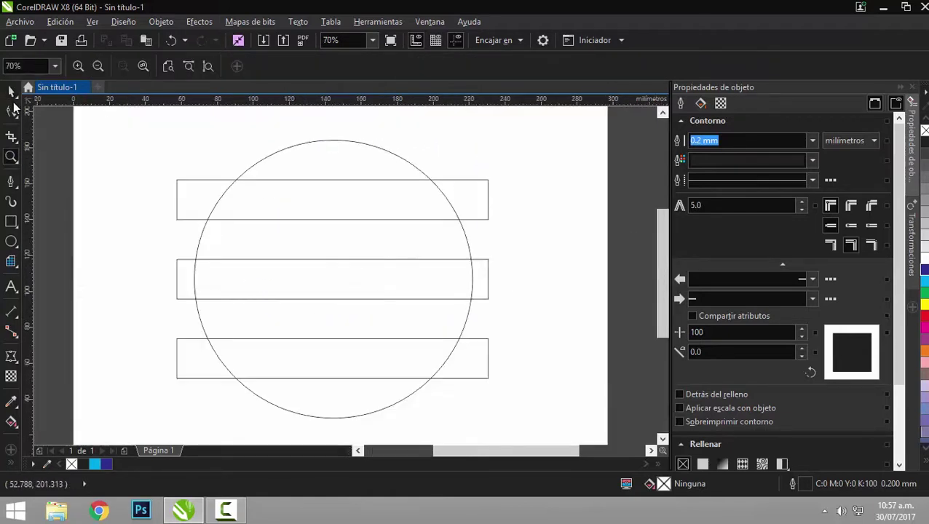
pyautogui.click(11, 91)
pyautogui.scroll(-2, 186, 151)
pyautogui.moveTo(149, 124); pyautogui.dragTo(416, 319)
pyautogui.click(424, 221)
pyautogui.click(348, 176)
pyautogui.keyDown('shift'); pyautogui.click(348, 220); pyautogui.keyUp('shift')
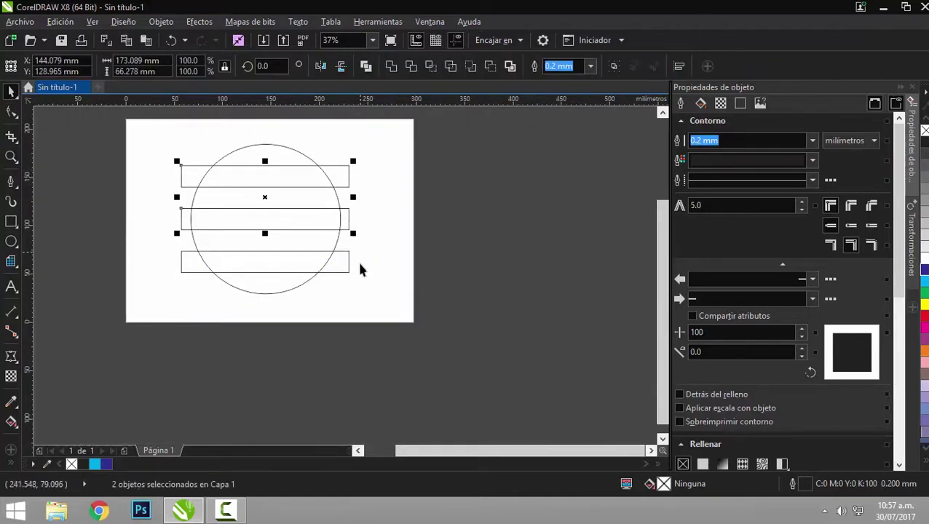
pyautogui.keyDown('shift'); pyautogui.click(348, 268); pyautogui.keyUp('shift')
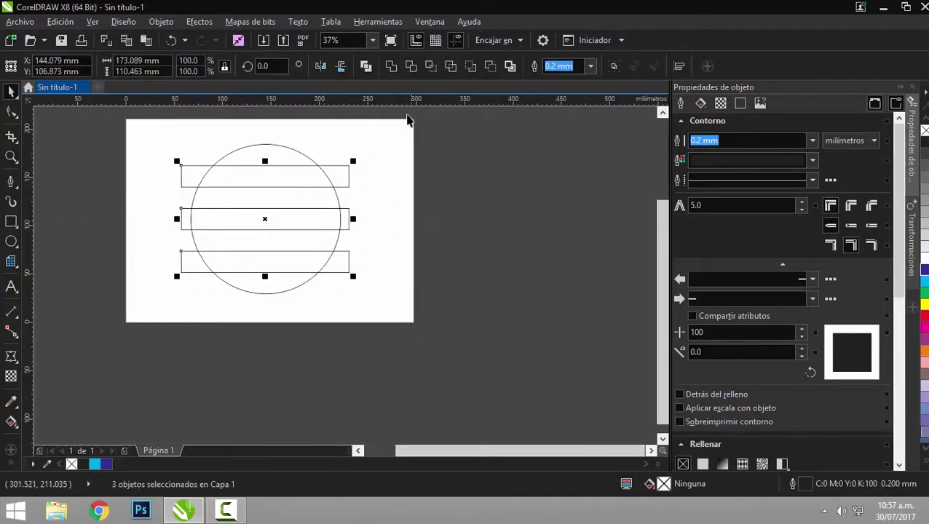
pyautogui.click(390, 67)
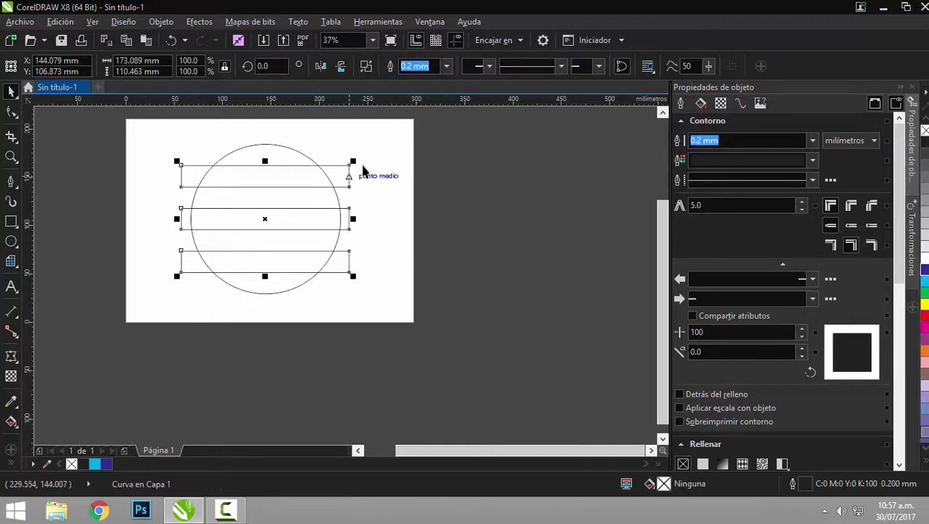
pyautogui.click(350, 170)
pyautogui.moveTo(358, 157); pyautogui.dragTo(348, 131)
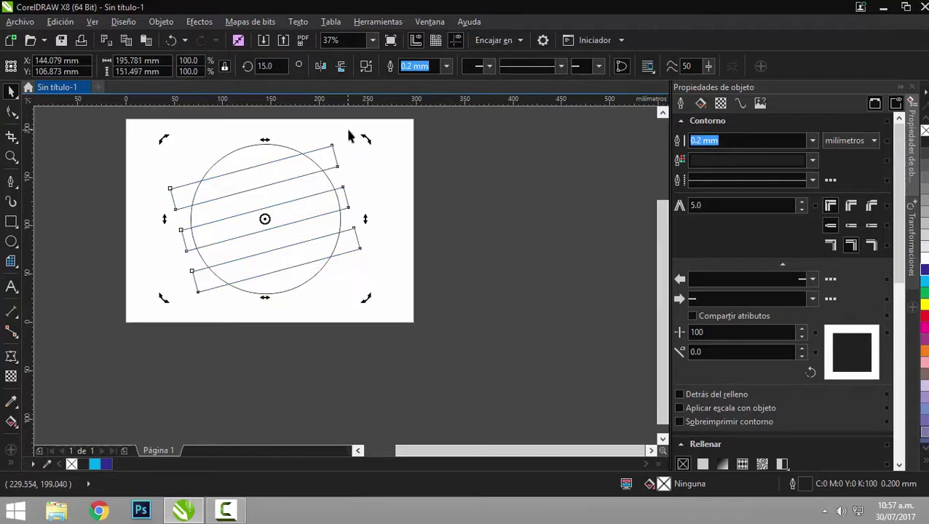
# Trim the circle with the tilted bars and delete the bars.
pyautogui.click(244, 150)
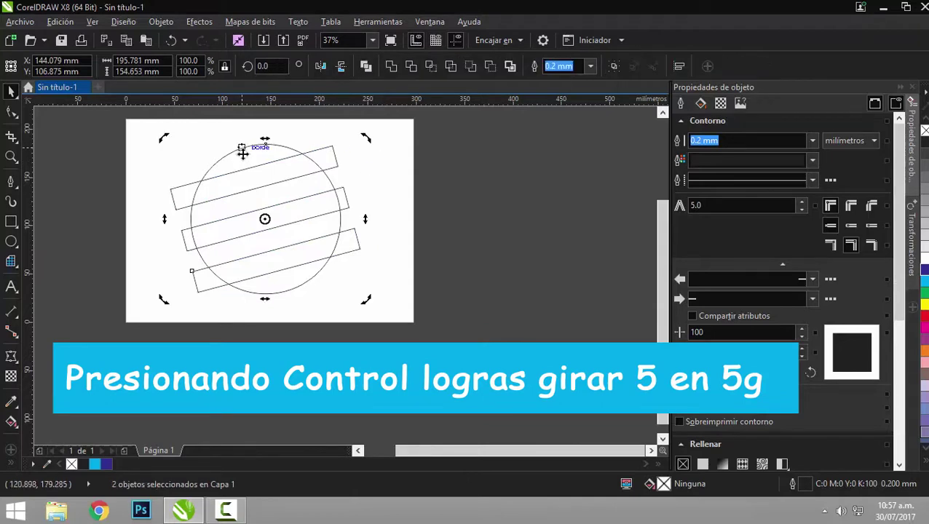
pyautogui.click(419, 207)
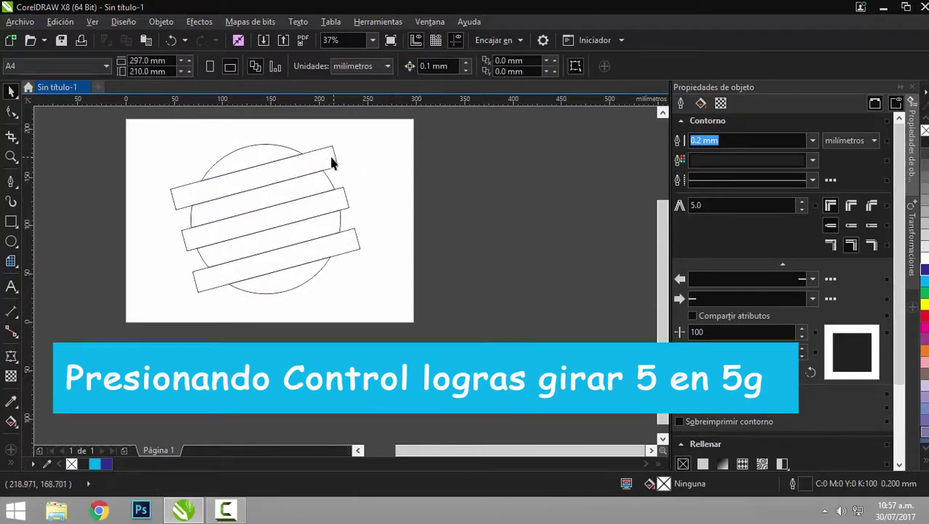
pyautogui.click(332, 160)
pyautogui.press('Delete')
# Create a copy of the striped circle rotated 30 degrees about its center.
pyautogui.click(251, 162)
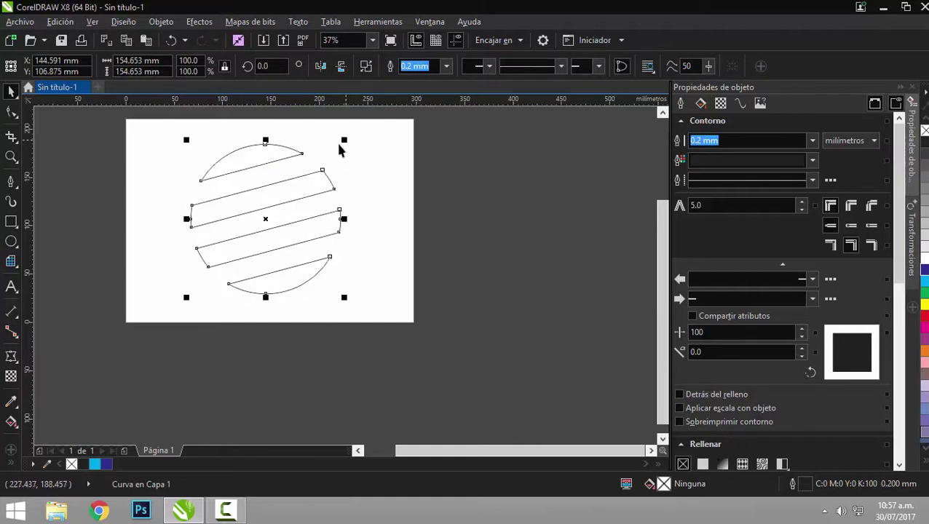
pyautogui.click(290, 155)
pyautogui.moveTo(348, 137); pyautogui.dragTo(306, 139)
pyautogui.click(408, 242)
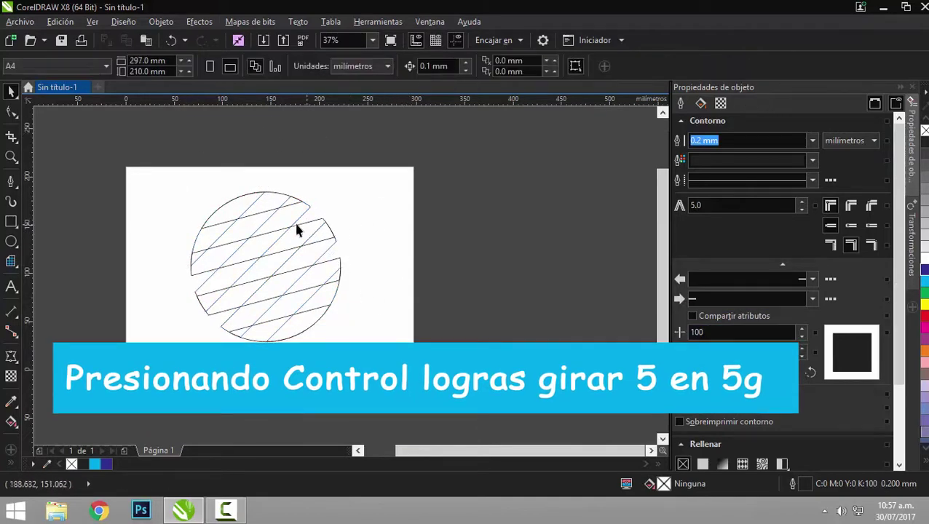
# Fill the rotated striped copy with orange (C:0 M:60 Y:100 K:0).
pyautogui.click(242, 207)
pyautogui.click(923, 352)
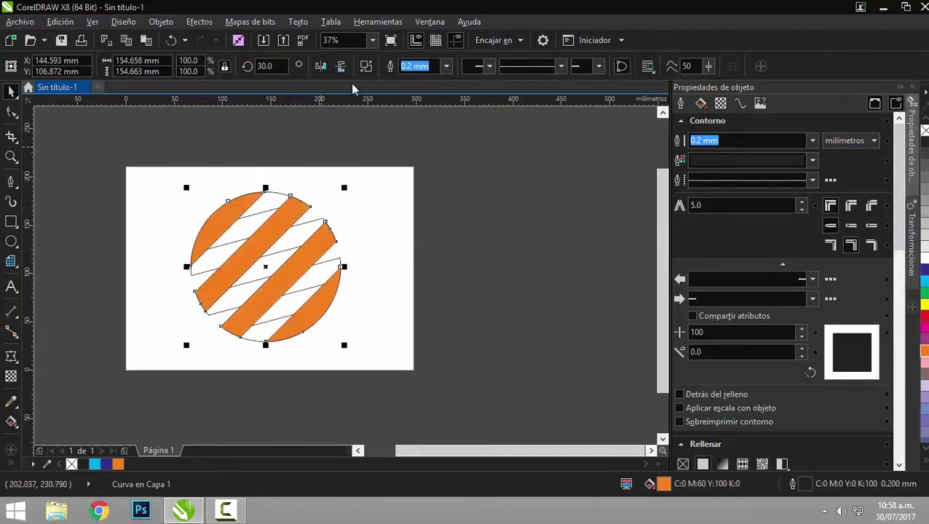
pyautogui.click(597, 242)
# Fill the original striped circle, the one with the shallower stripes, with red.
pyautogui.click(11, 156)
pyautogui.moveTo(146, 166); pyautogui.dragTo(434, 388)
pyautogui.click(11, 91)
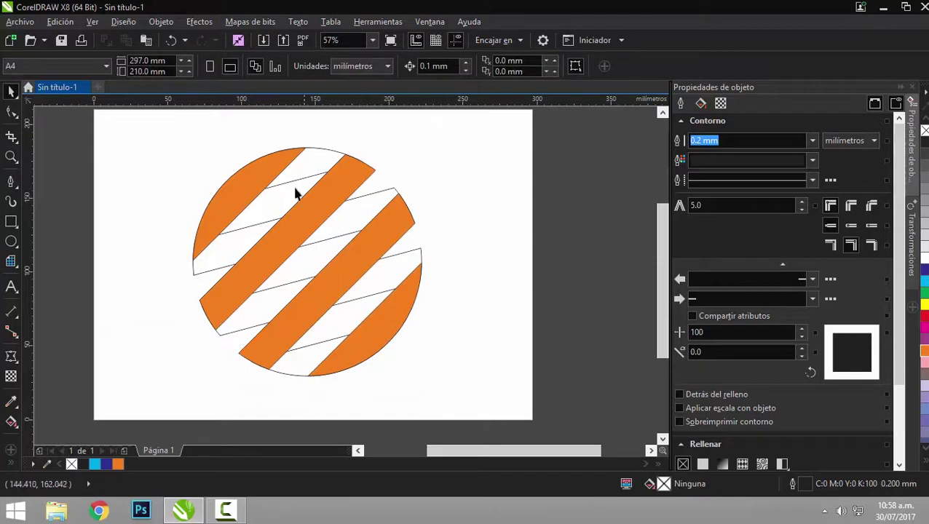
pyautogui.click(271, 230)
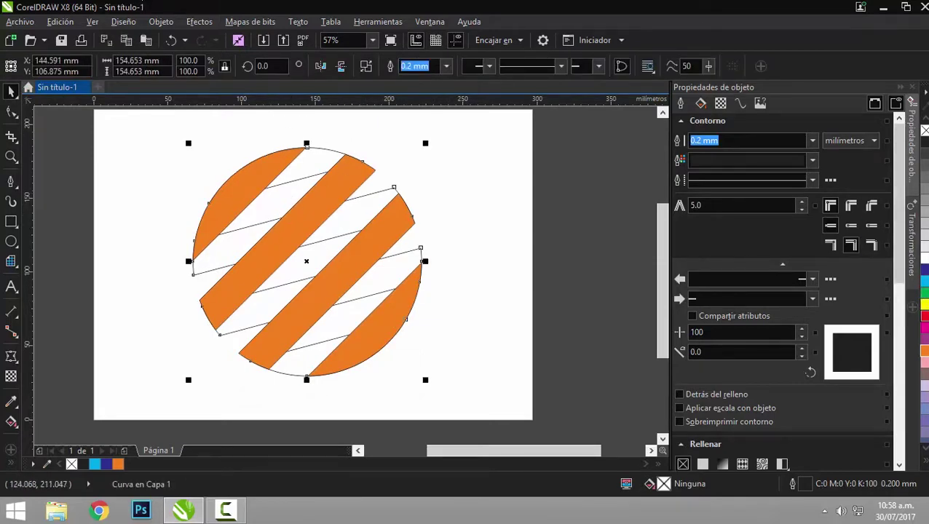
pyautogui.click(923, 318)
pyautogui.click(575, 262)
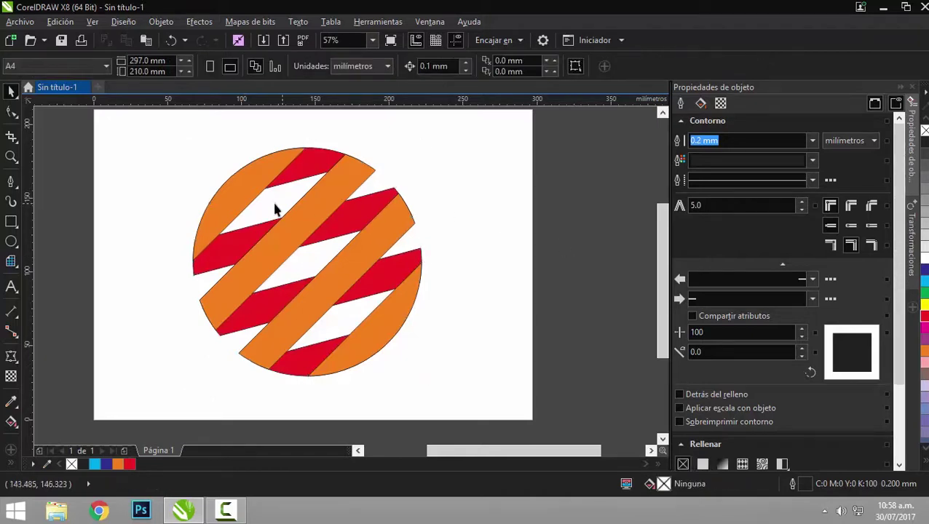
# Send the orange striped shape one level back, behind the red stripes.
pyautogui.click(269, 173)
pyautogui.click(426, 186)
pyautogui.click(350, 191)
pyautogui.click(441, 217)
pyautogui.click(394, 218)
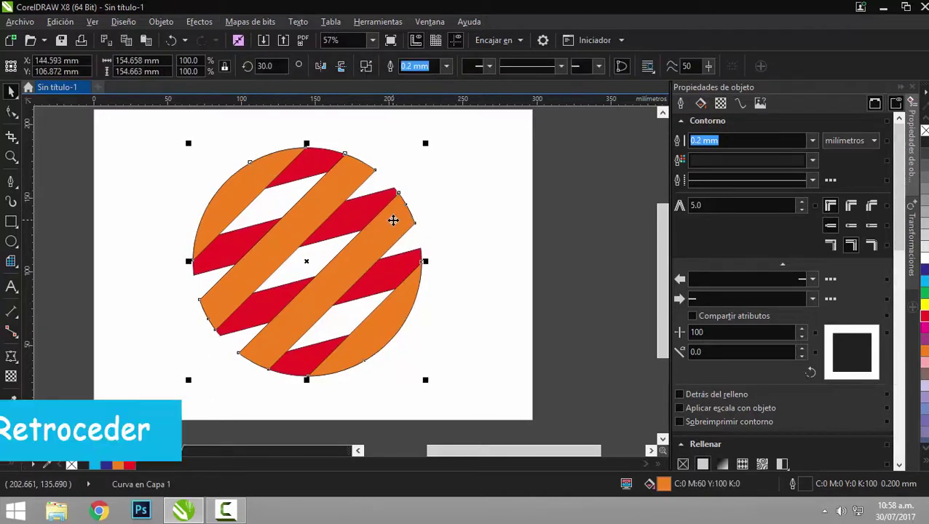
pyautogui.hotkey('ctrl', 'pagedown')
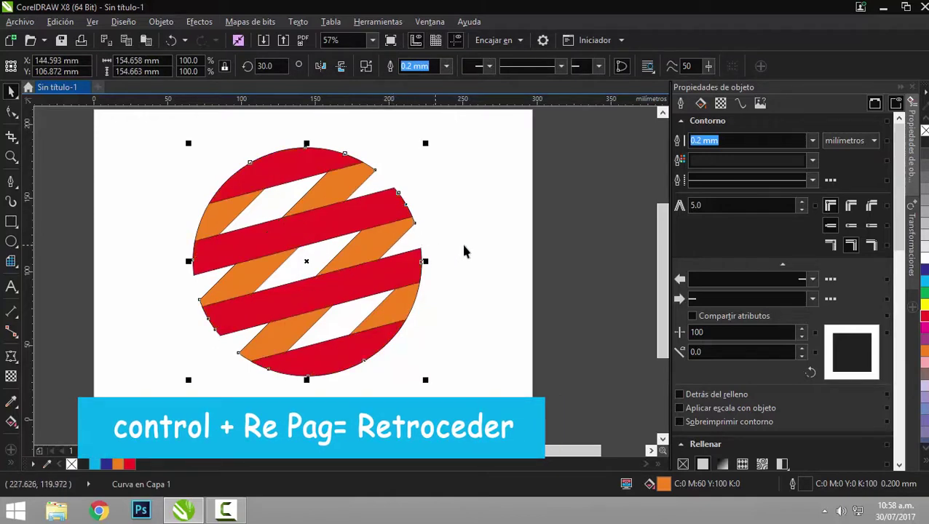
pyautogui.click(509, 205)
# Break the orange striped shape apart and delete its upper-left segment.
pyautogui.click(384, 214)
pyautogui.click(427, 190)
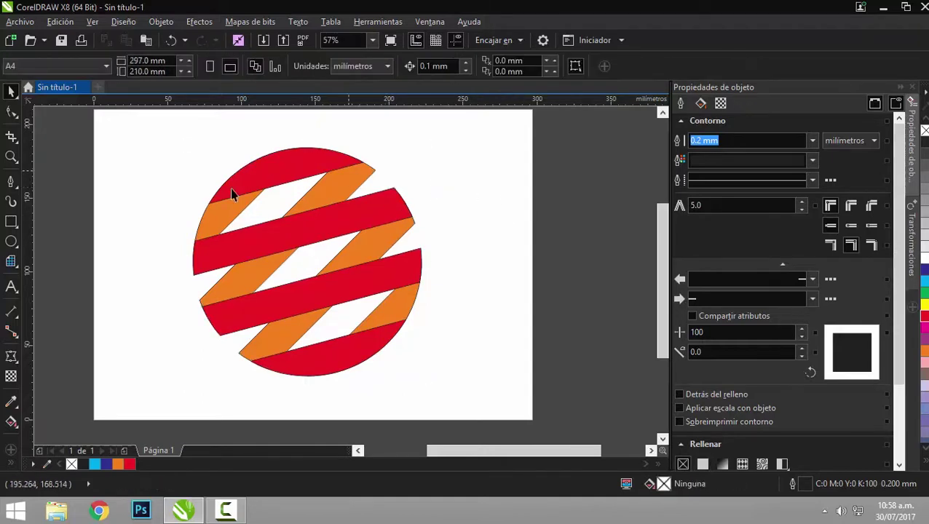
pyautogui.click(222, 218)
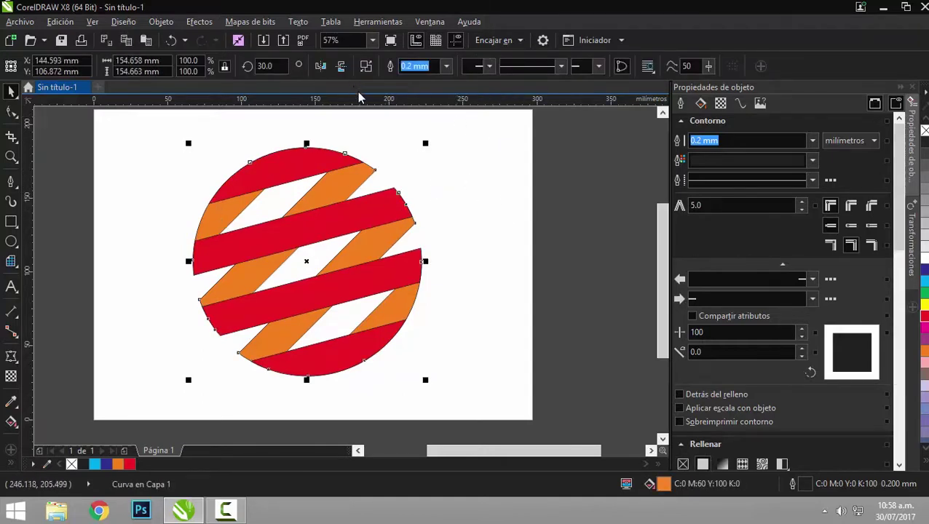
pyautogui.click(406, 162)
pyautogui.click(356, 178)
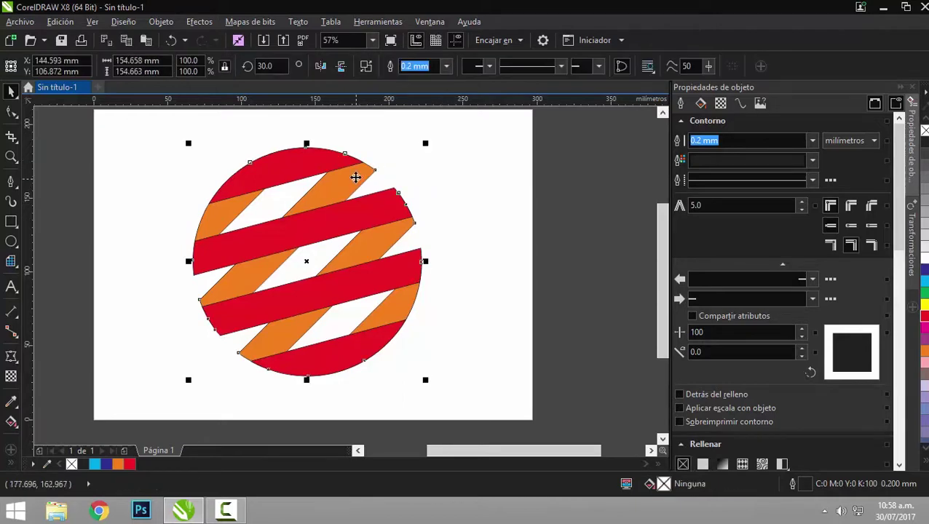
pyautogui.click(364, 67)
pyautogui.click(521, 208)
pyautogui.click(217, 224)
pyautogui.press('Delete')
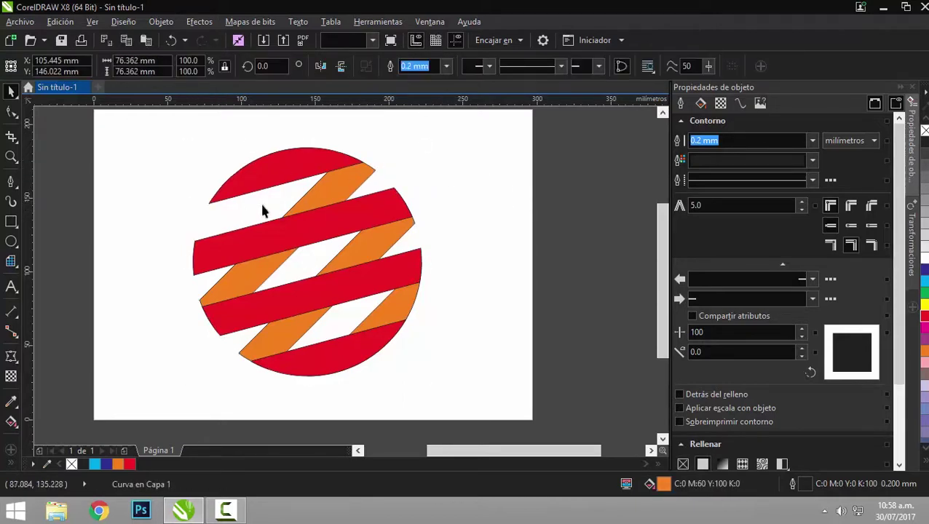
# Reshape the upper orange stripe by moving its end nodes to the upper red band's left end and the top red segment's right tip.
pyautogui.click(258, 291)
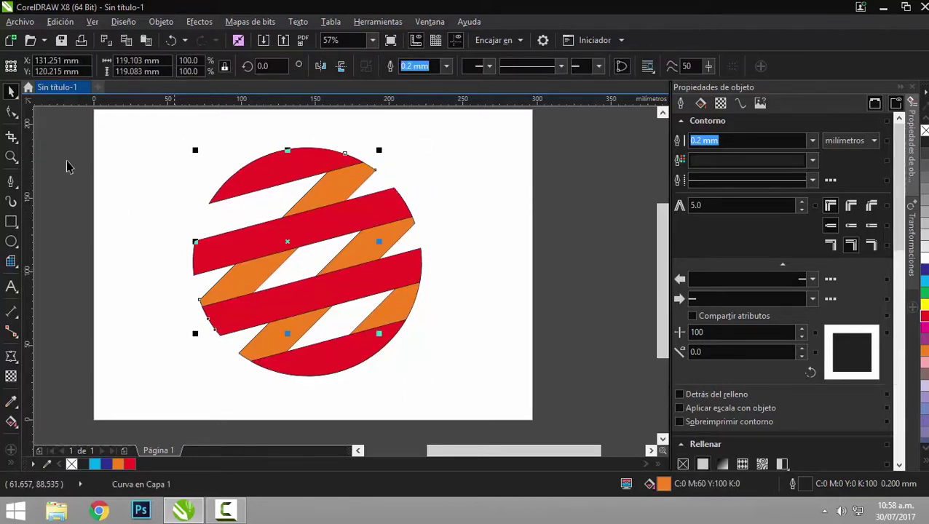
pyautogui.click(12, 111)
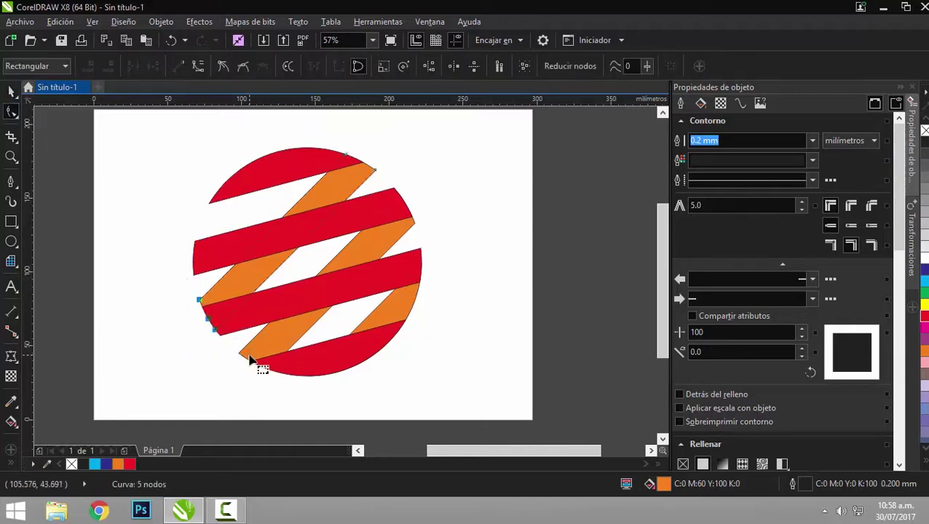
pyautogui.moveTo(215, 334); pyautogui.dragTo(198, 280)
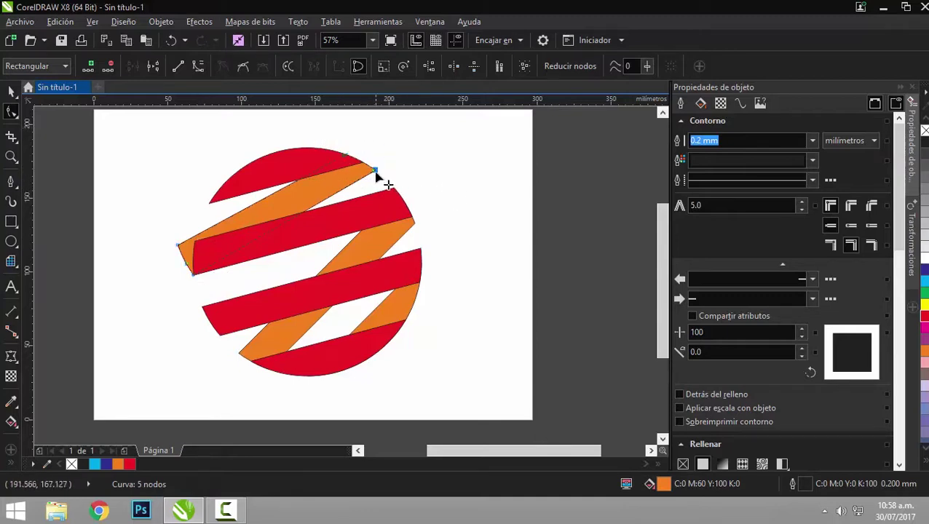
pyautogui.moveTo(374, 171); pyautogui.dragTo(360, 162)
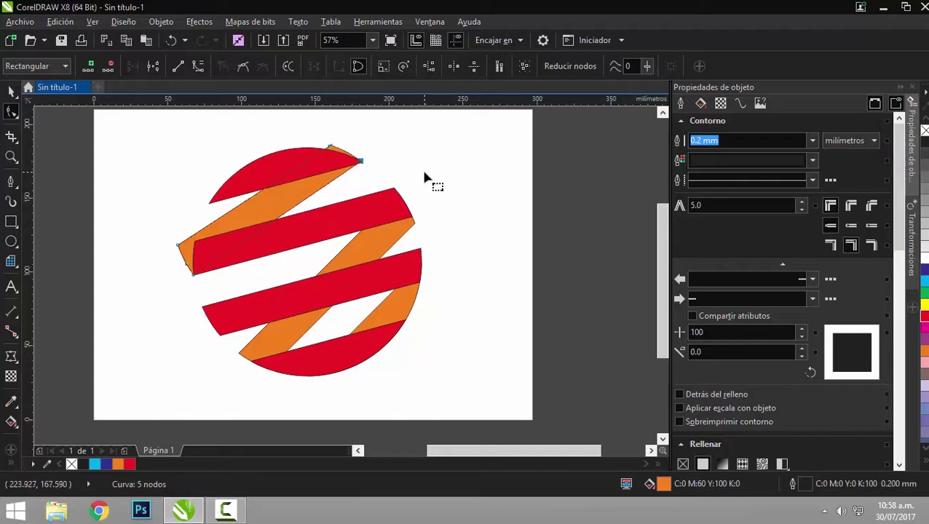
pyautogui.click(427, 177)
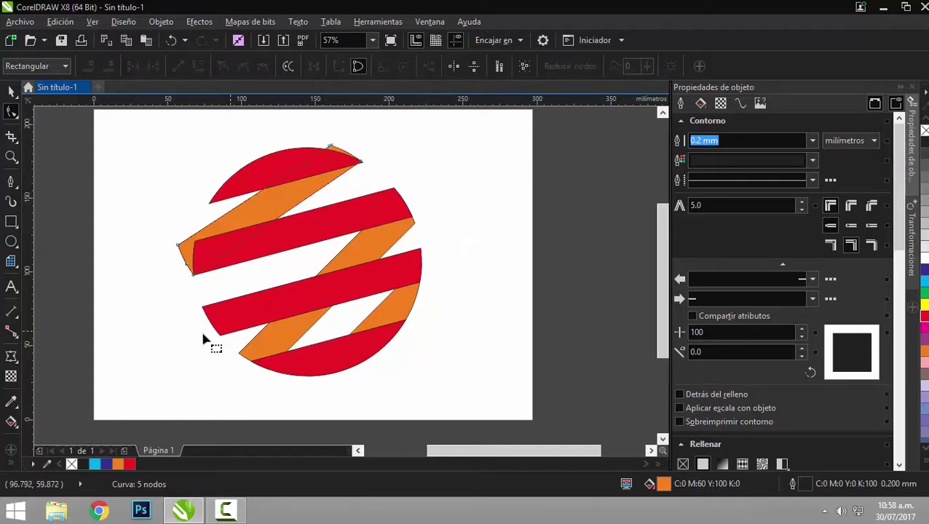
# Delete the lower-right orange segment between the lower red band and the bottom red segment.
pyautogui.moveTo(201, 325); pyautogui.dragTo(306, 382)
pyautogui.click(11, 91)
pyautogui.click(345, 295)
pyautogui.press('Escape')
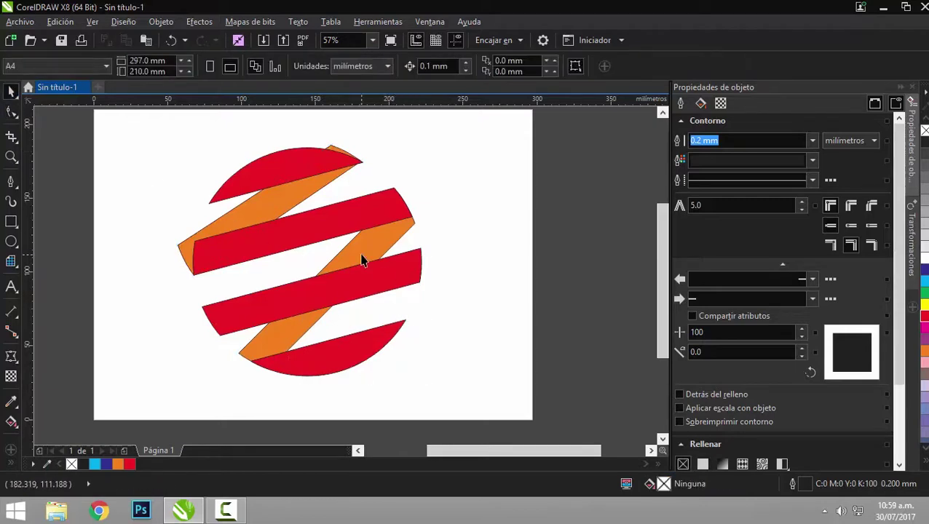
# Reshape the lower orange stripe by moving its end nodes to the bottom red segment's left tip and the lower red band's lower-right corner.
pyautogui.click(296, 317)
pyautogui.press('F10')
pyautogui.moveTo(226, 341); pyautogui.dragTo(258, 364)
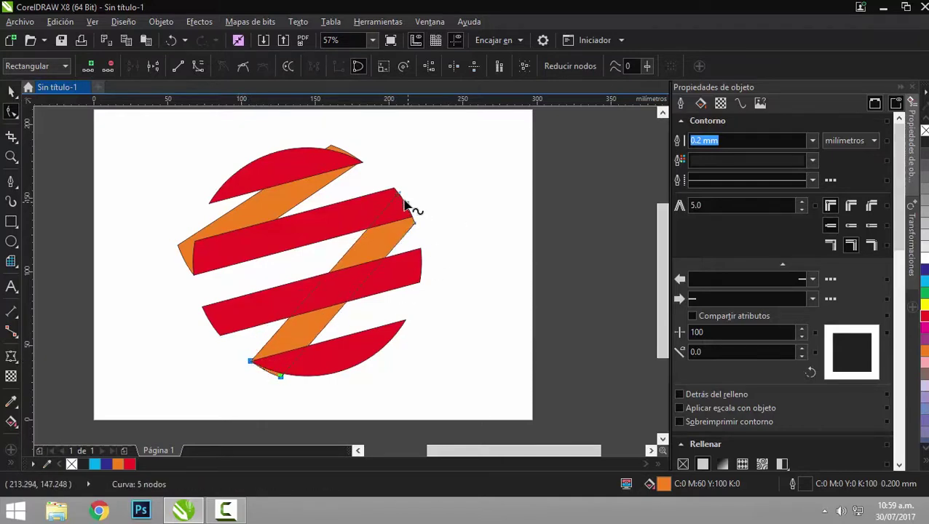
pyautogui.moveTo(384, 176); pyautogui.dragTo(469, 265)
pyautogui.moveTo(414, 223); pyautogui.dragTo(419, 281)
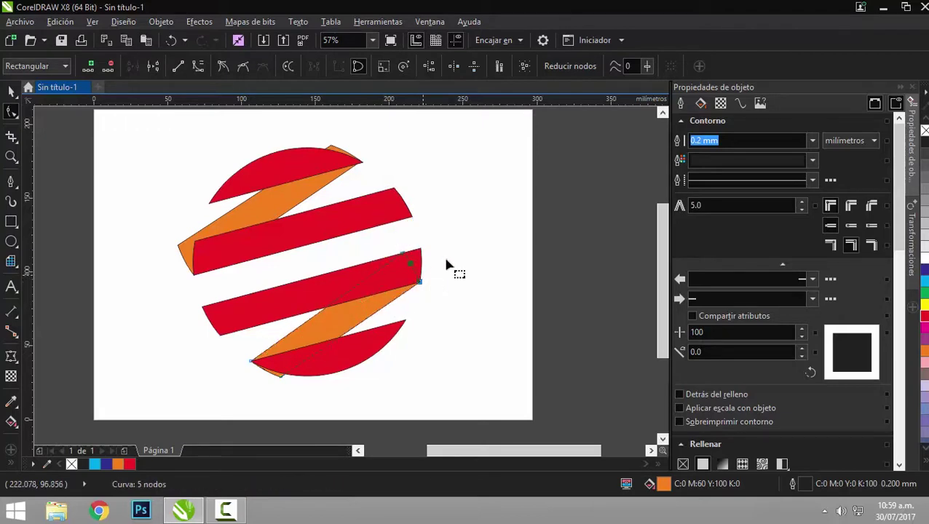
pyautogui.click(9, 91)
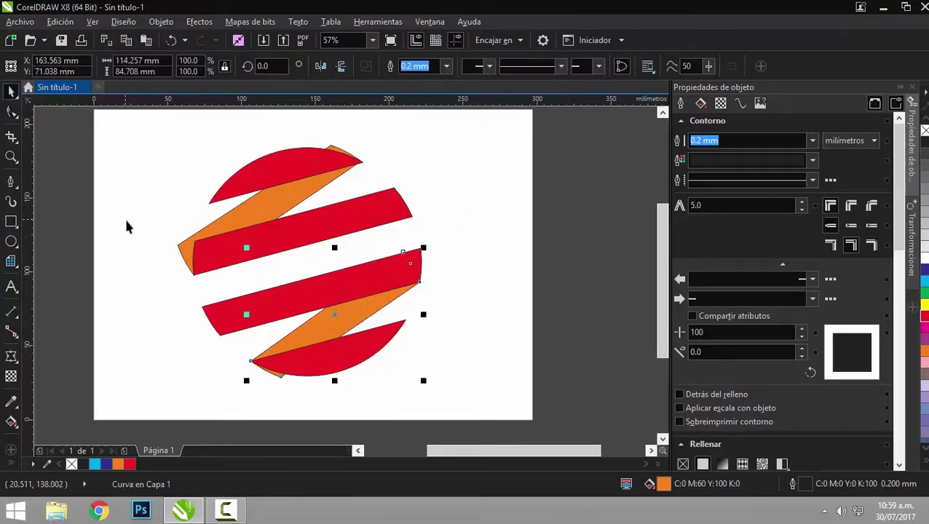
pyautogui.click(127, 223)
# Place a copy of the upper orange stripe between the two red bands and send it behind them.
pyautogui.click(249, 213)
pyautogui.moveTo(249, 213); pyautogui.dragTo(275, 281)
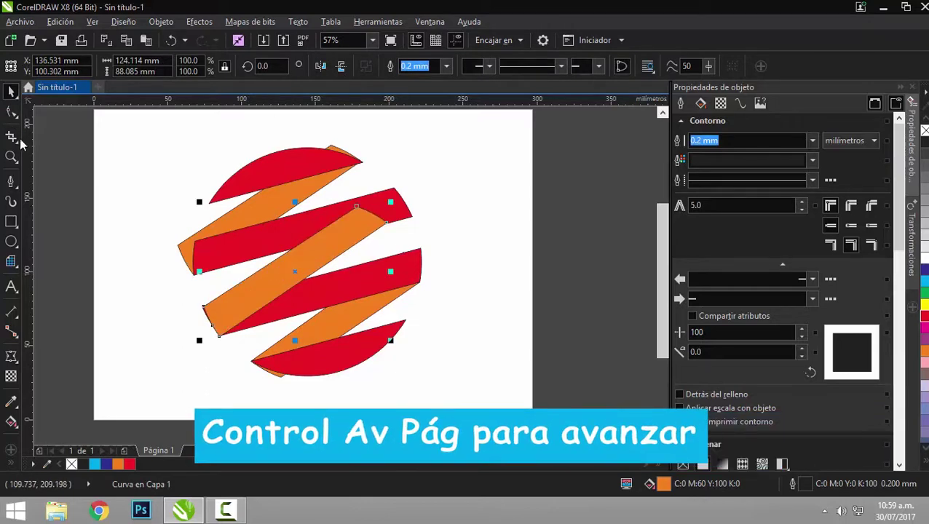
pyautogui.hotkey('ctrl', 'pagedown')
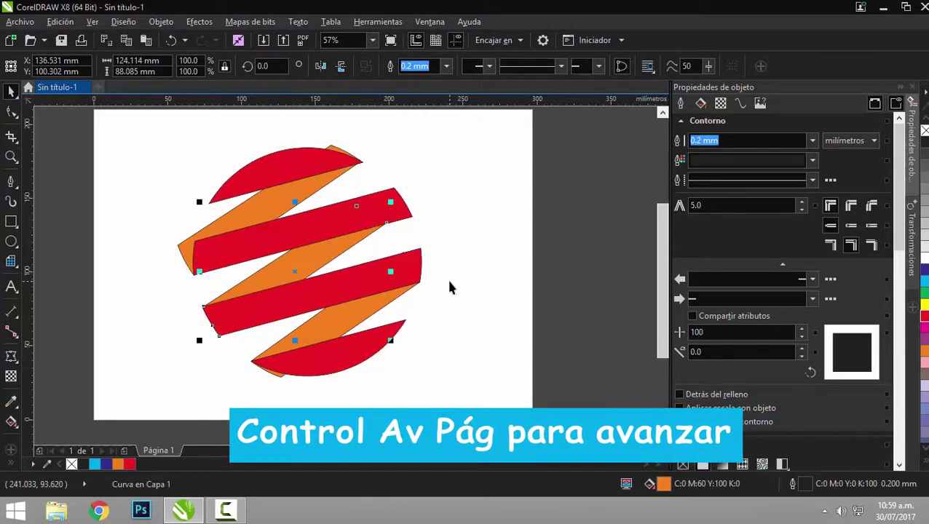
# Extend the middle orange stripe by moving its right end nodes to the upper red band's lower-right corner.
pyautogui.click(11, 111)
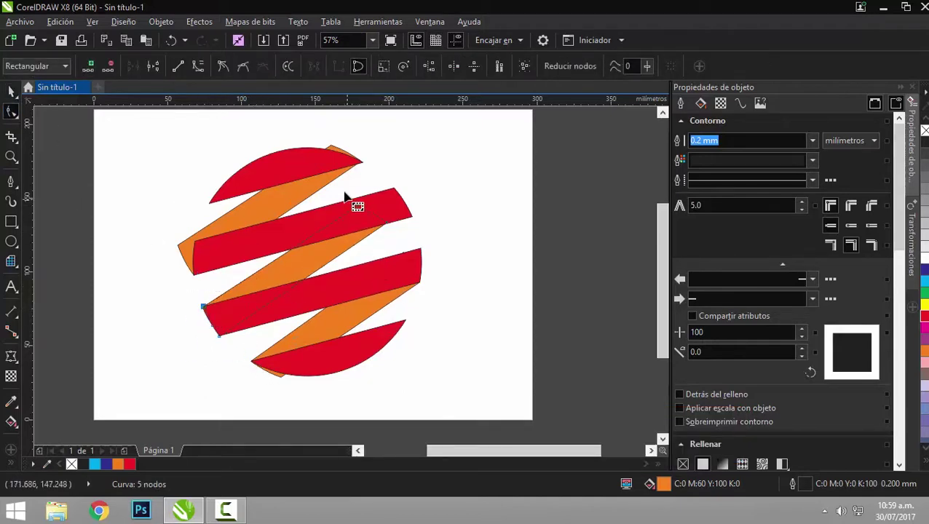
pyautogui.moveTo(343, 194); pyautogui.dragTo(412, 218)
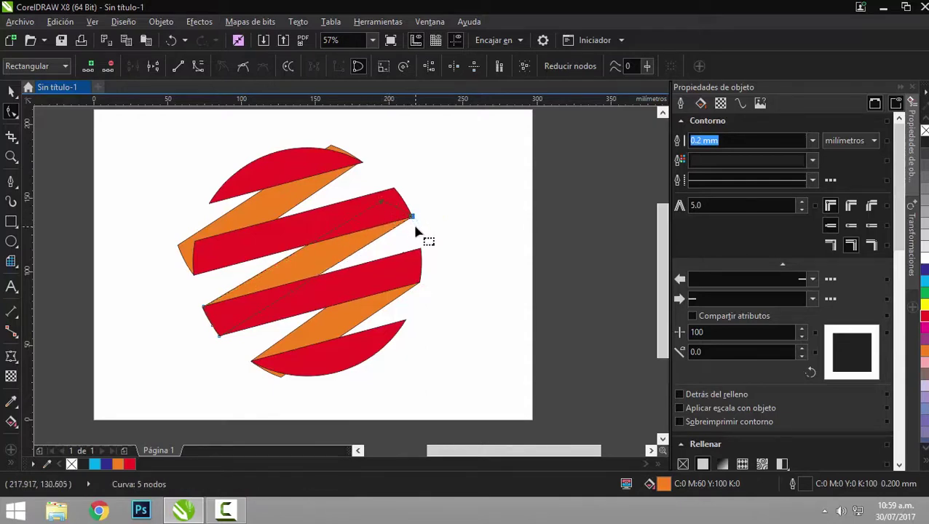
pyautogui.click(11, 90)
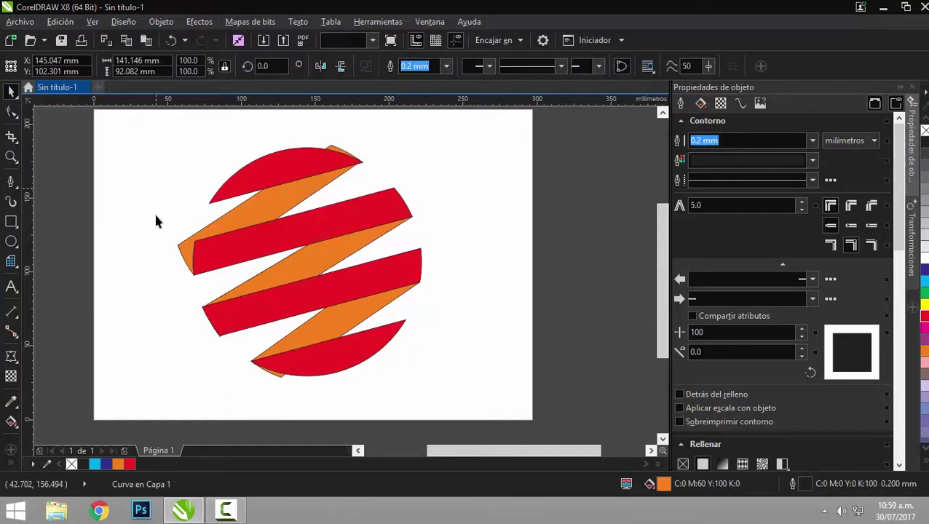
pyautogui.click(155, 220)
# Move the upper orange stripe's outer left corner node onto the upper red band's upper-left corner.
pyautogui.click(11, 111)
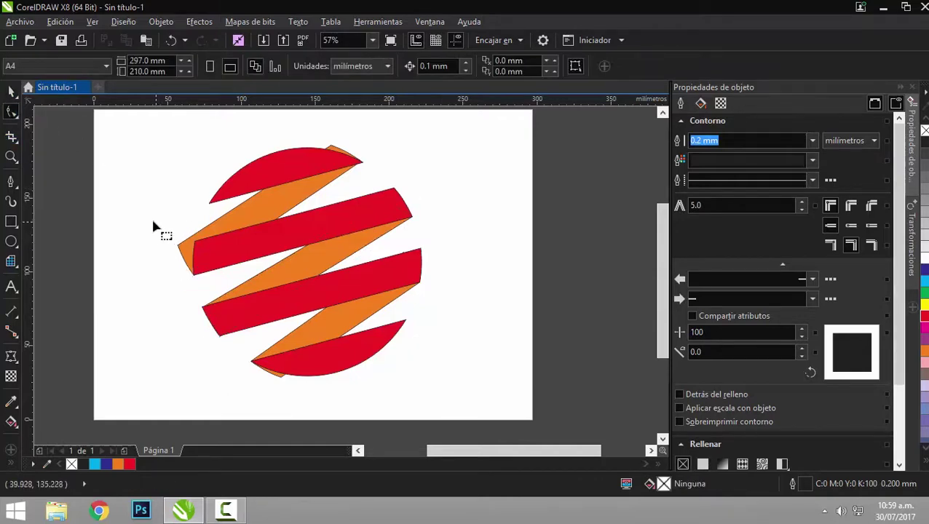
pyautogui.click(11, 157)
pyautogui.moveTo(156, 220); pyautogui.dragTo(287, 322)
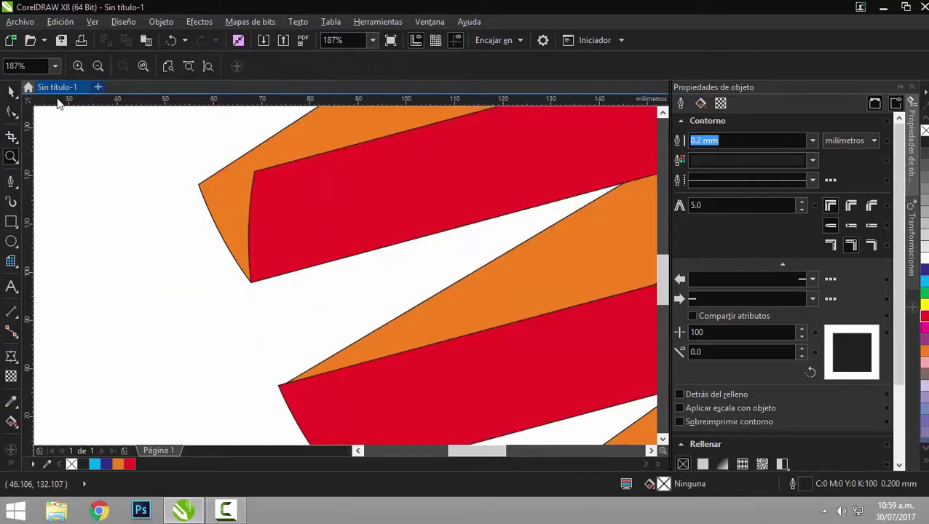
pyautogui.click(11, 112)
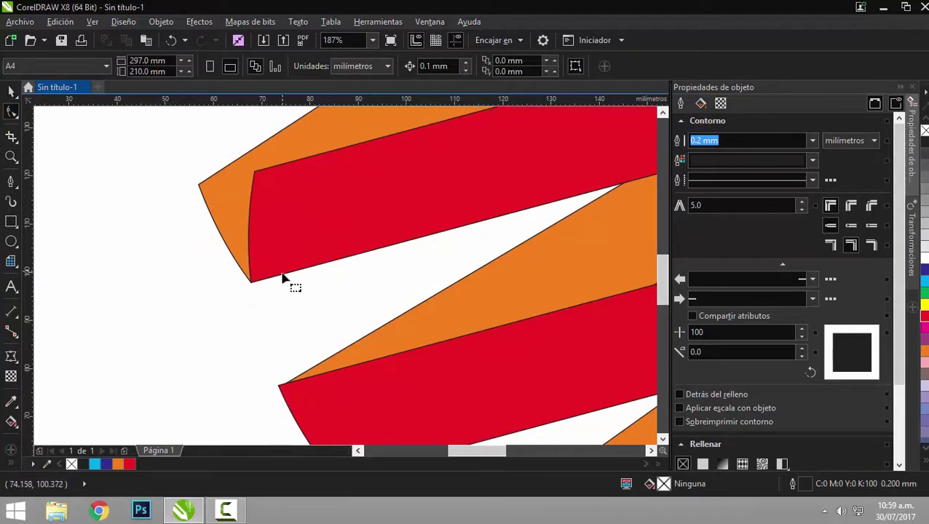
pyautogui.click(217, 228)
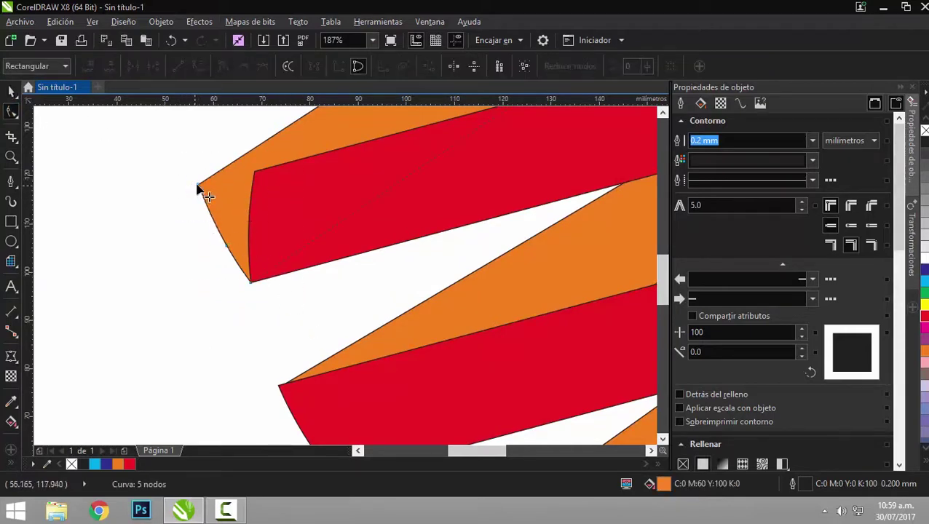
pyautogui.moveTo(199, 185); pyautogui.dragTo(254, 172)
# Delete the extra node on the upper orange stripe's left edge and pull the edge's curve handle in toward the red band.
pyautogui.moveTo(217, 230); pyautogui.dragTo(229, 249)
pyautogui.press('Delete')
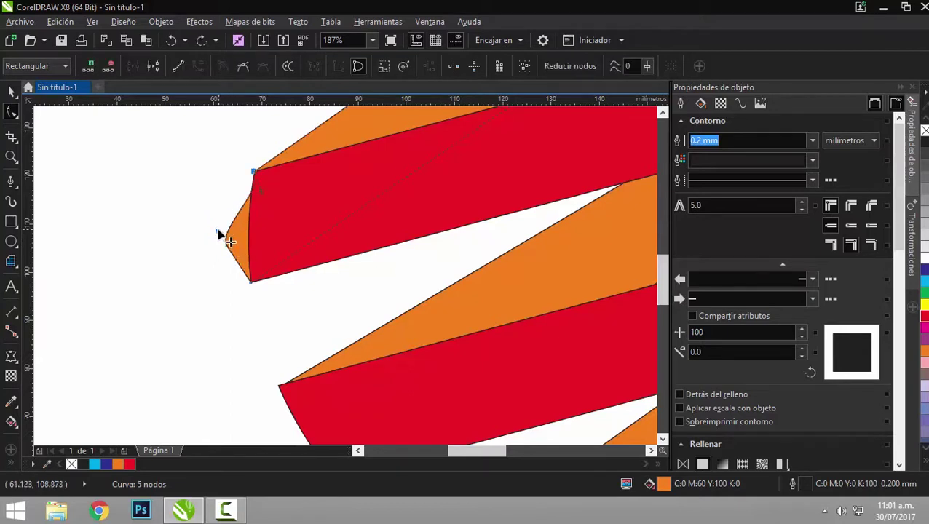
pyautogui.moveTo(217, 230); pyautogui.dragTo(228, 249)
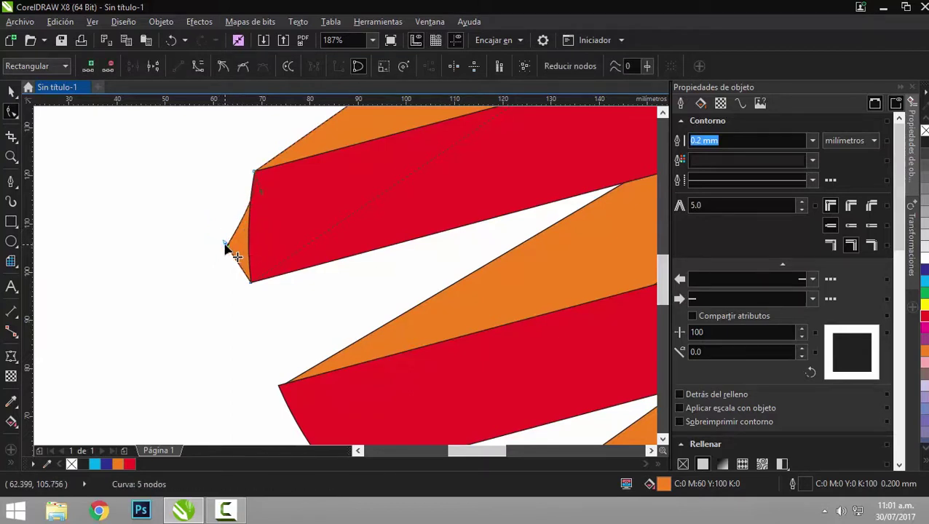
pyautogui.press('Delete')
pyautogui.click(254, 173)
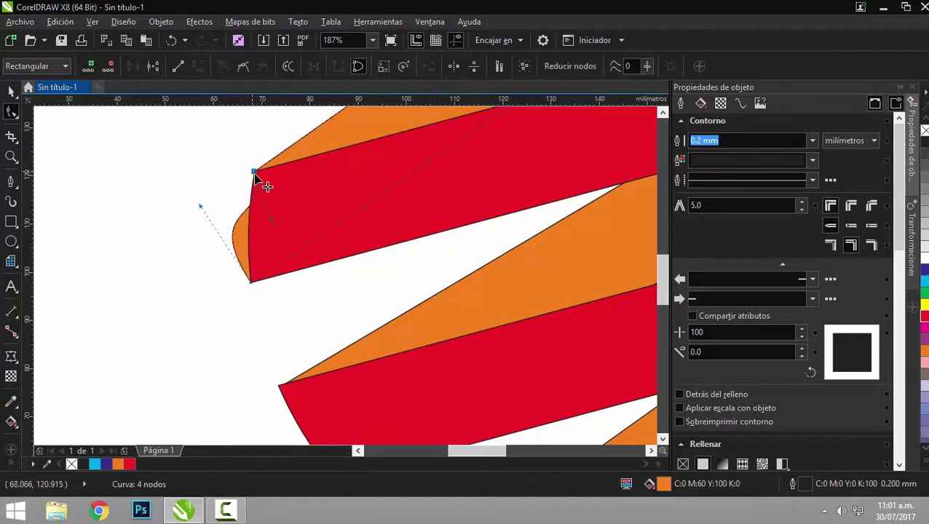
pyautogui.moveTo(200, 206); pyautogui.dragTo(249, 194)
# Fine-tune the curve of the upper orange stripe's left edge until it follows the upper red band's left edge.
pyautogui.click(12, 157)
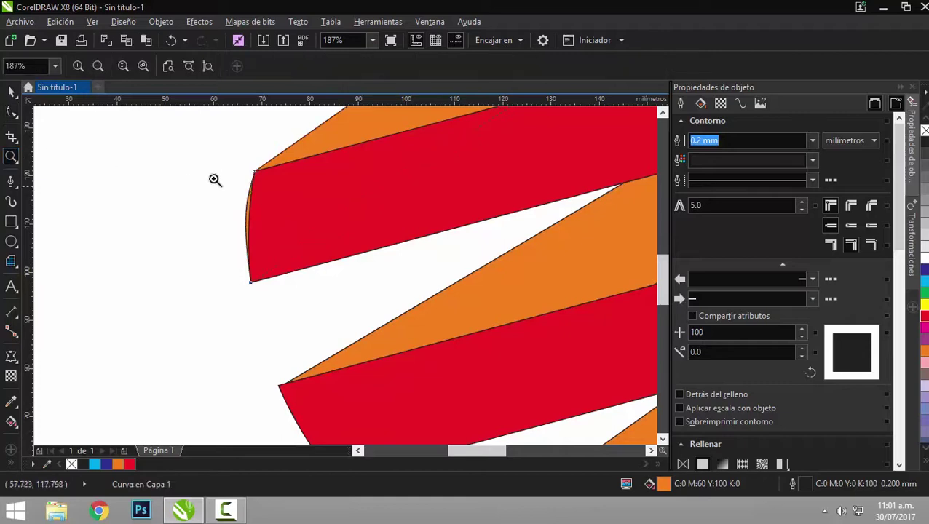
pyautogui.moveTo(213, 160); pyautogui.dragTo(335, 276)
pyautogui.click(12, 91)
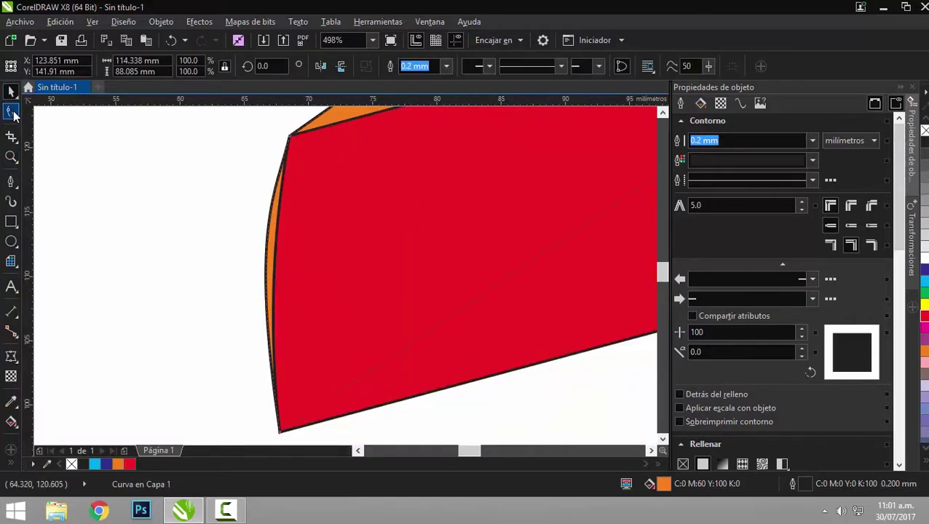
pyautogui.click(12, 111)
pyautogui.click(282, 431)
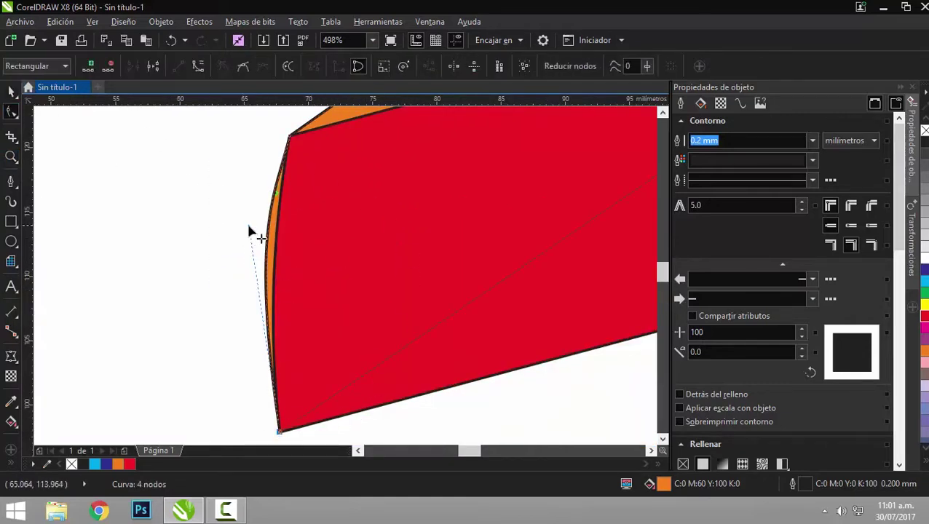
pyautogui.moveTo(249, 228); pyautogui.dragTo(268, 228)
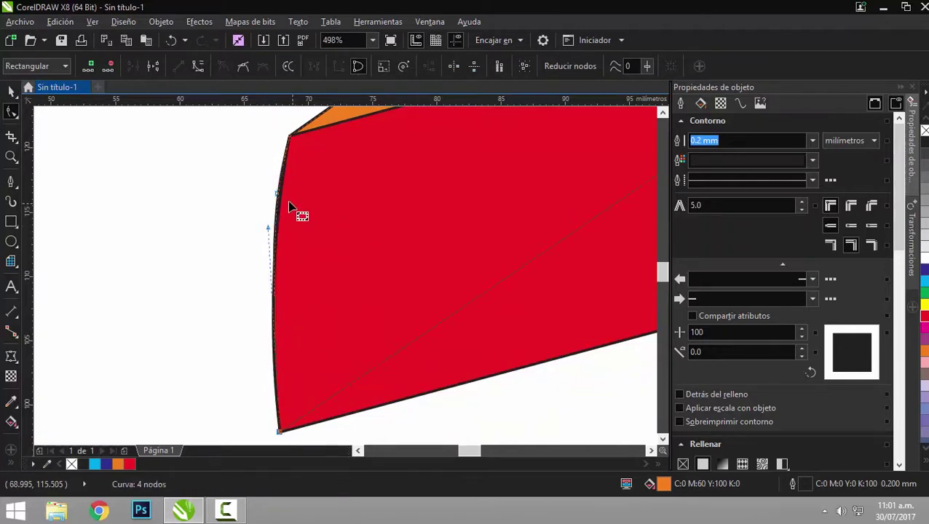
pyautogui.click(11, 92)
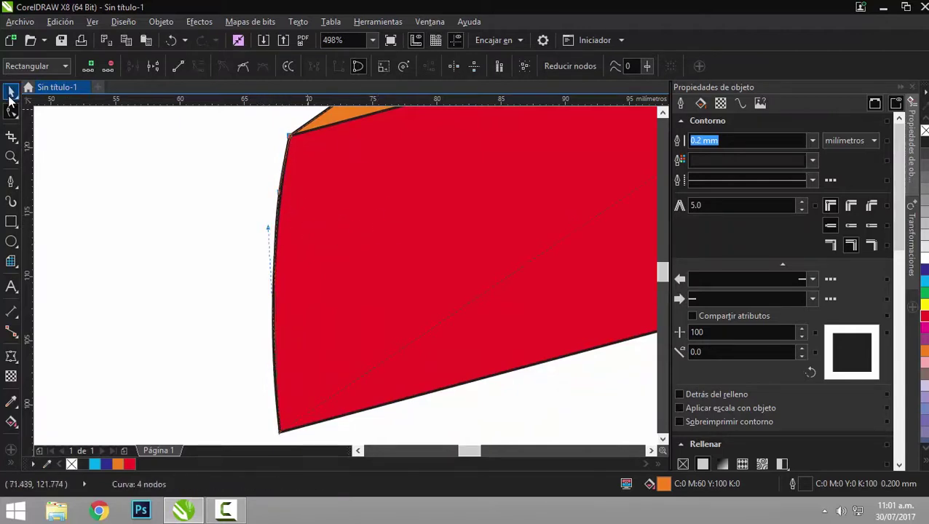
pyautogui.scroll(-5, 175, 208)
pyautogui.click(218, 284)
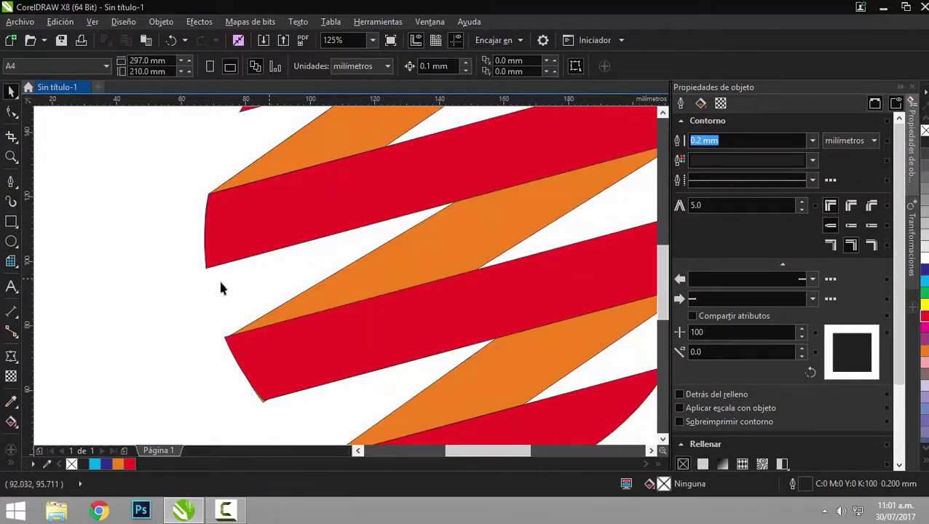
# Move the upper orange stripe's protruding top corner node down onto the arc of the top red segment.
pyautogui.scroll(-2, 351, 216)
pyautogui.click(373, 153)
pyautogui.click(326, 186)
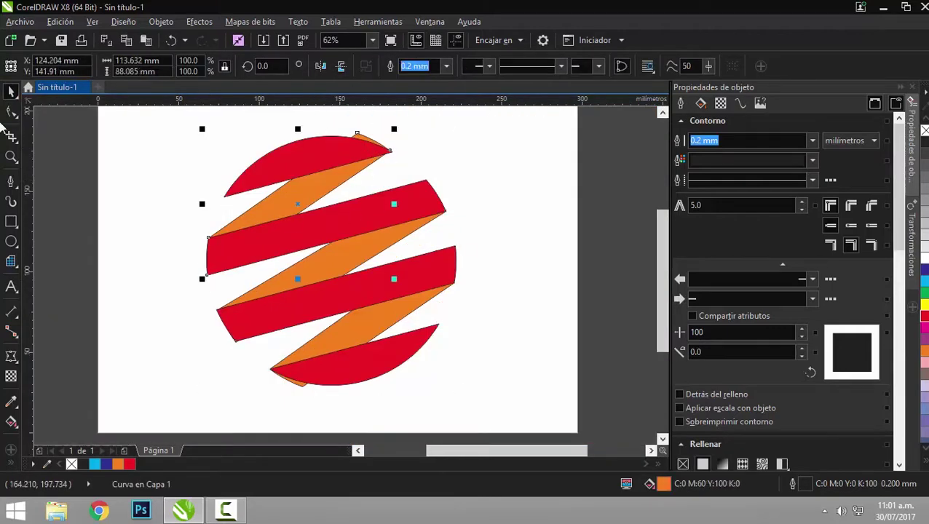
pyautogui.click(11, 112)
pyautogui.click(11, 157)
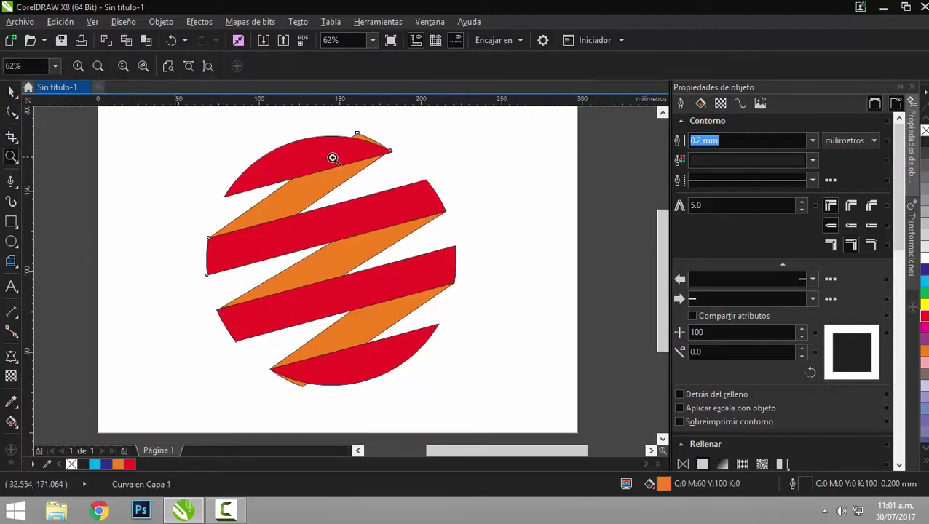
pyautogui.click(385, 148)
pyautogui.click(11, 91)
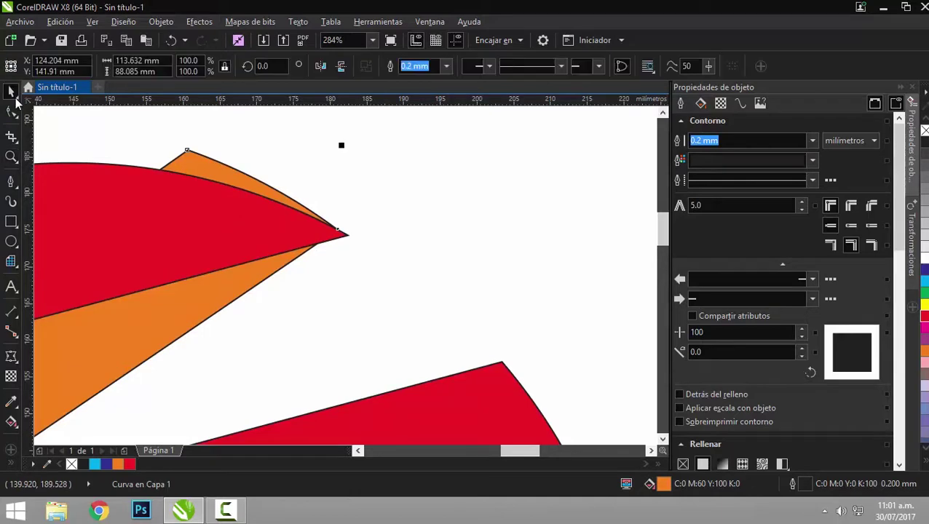
pyautogui.click(11, 111)
pyautogui.click(186, 153)
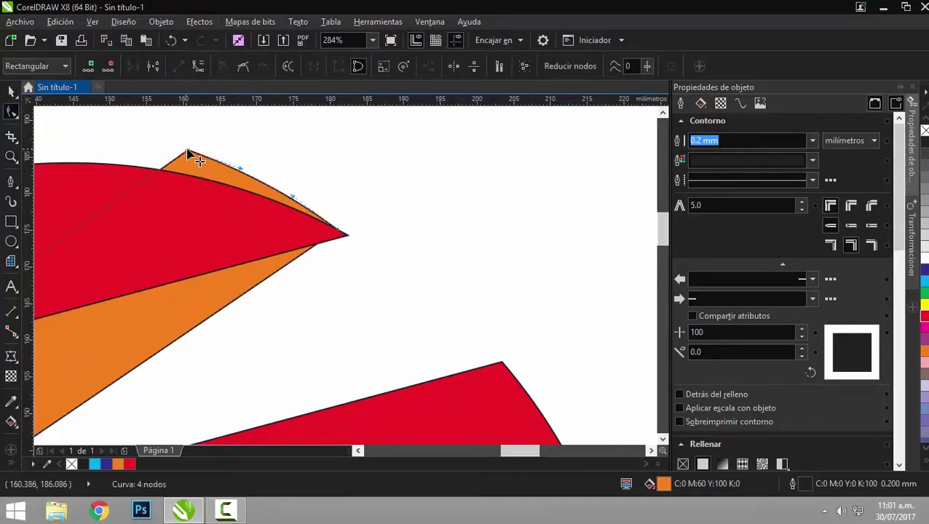
pyautogui.moveTo(187, 155); pyautogui.dragTo(166, 176)
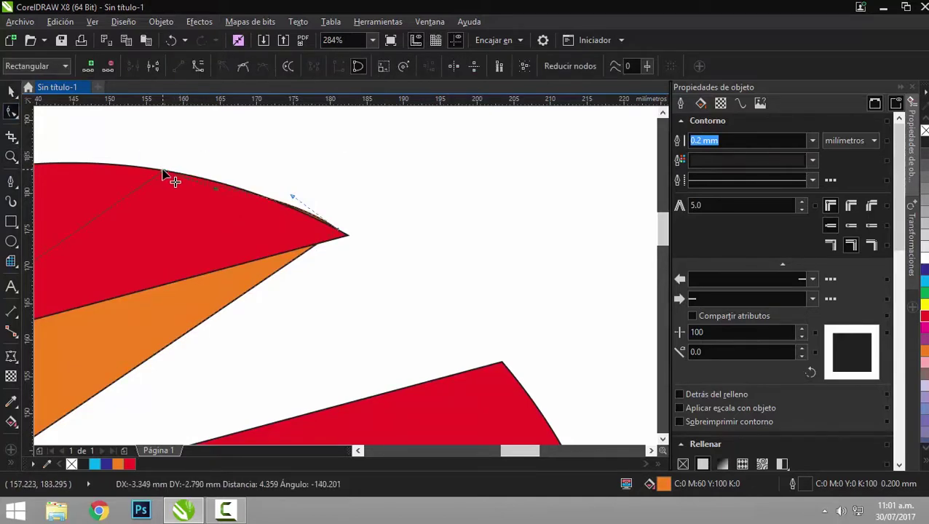
# Snap the upper orange stripe's right end node to the top red segment's tip and adjust its curve handles to follow the arc.
pyautogui.moveTo(291, 198); pyautogui.dragTo(291, 200)
pyautogui.moveTo(347, 234); pyautogui.dragTo(347, 235)
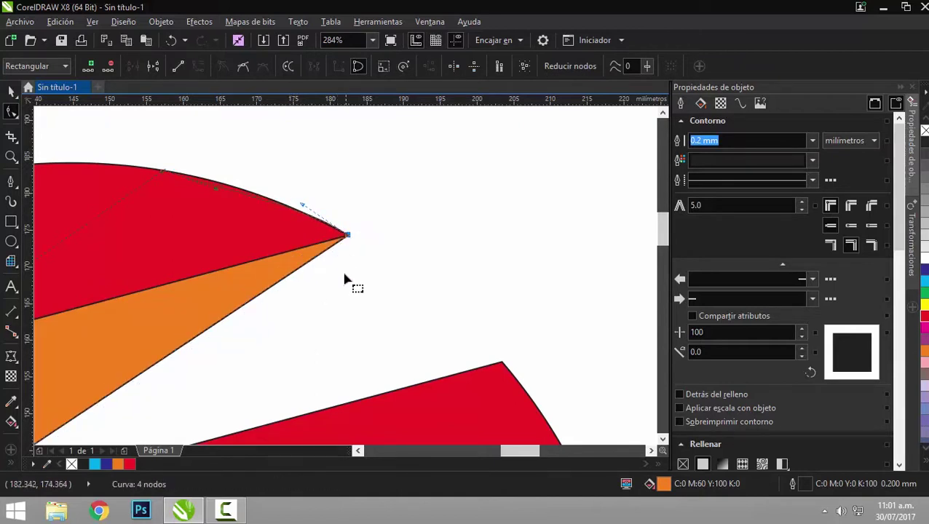
pyautogui.click(218, 190)
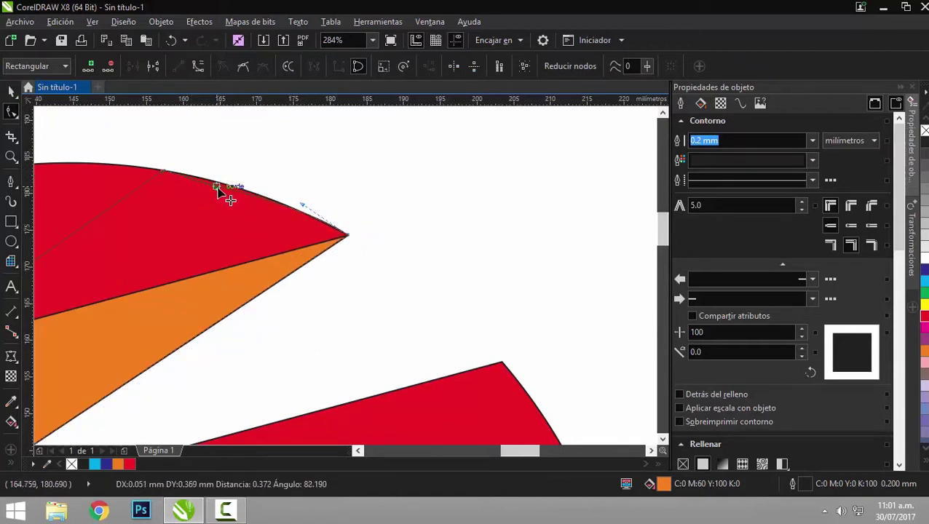
pyautogui.moveTo(303, 208); pyautogui.dragTo(300, 207)
pyautogui.click(11, 91)
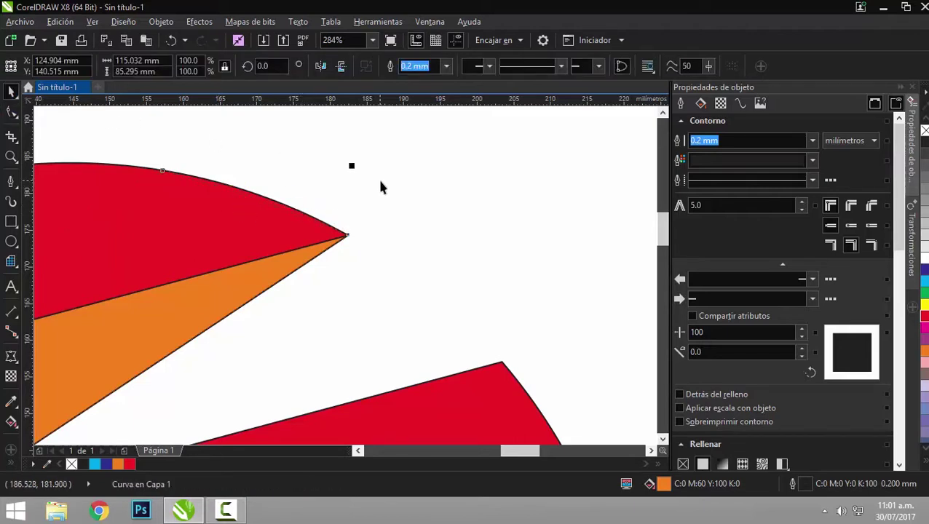
pyautogui.click(380, 188)
# Move the middle orange stripe's two left end nodes onto the lower red band's upper-left and lower-left corners.
pyautogui.scroll(-4, 465, 217)
pyautogui.scroll(-2, 160, 236)
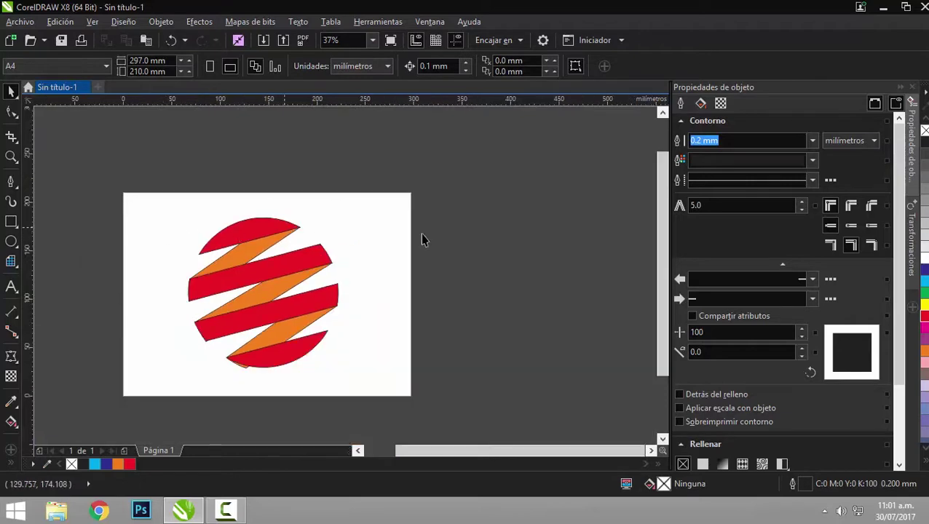
pyautogui.moveTo(663, 192); pyautogui.dragTo(660, 238)
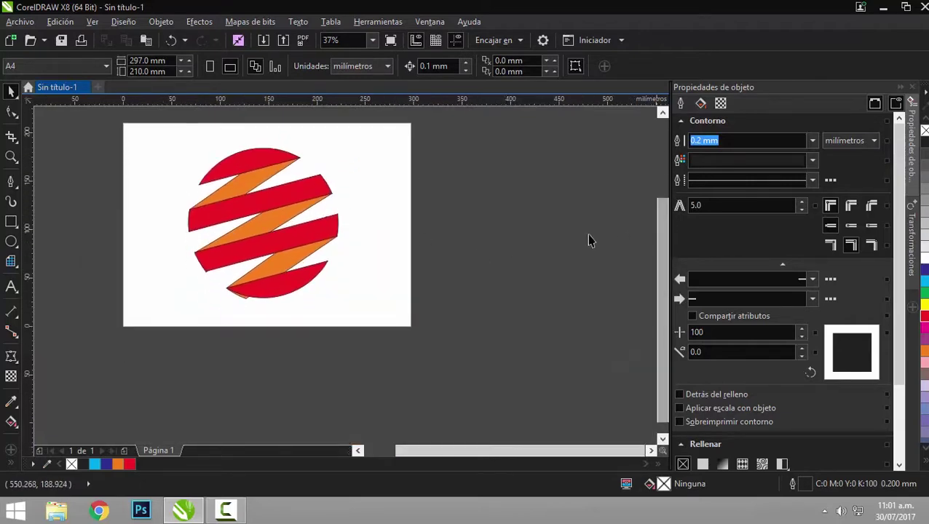
pyautogui.click(11, 156)
pyautogui.moveTo(196, 242); pyautogui.dragTo(247, 283)
pyautogui.click(11, 110)
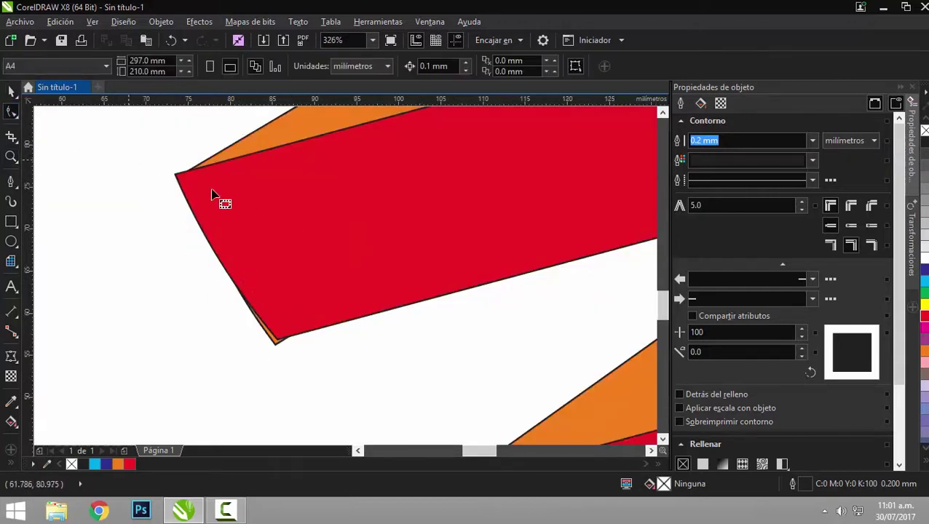
pyautogui.click(244, 157)
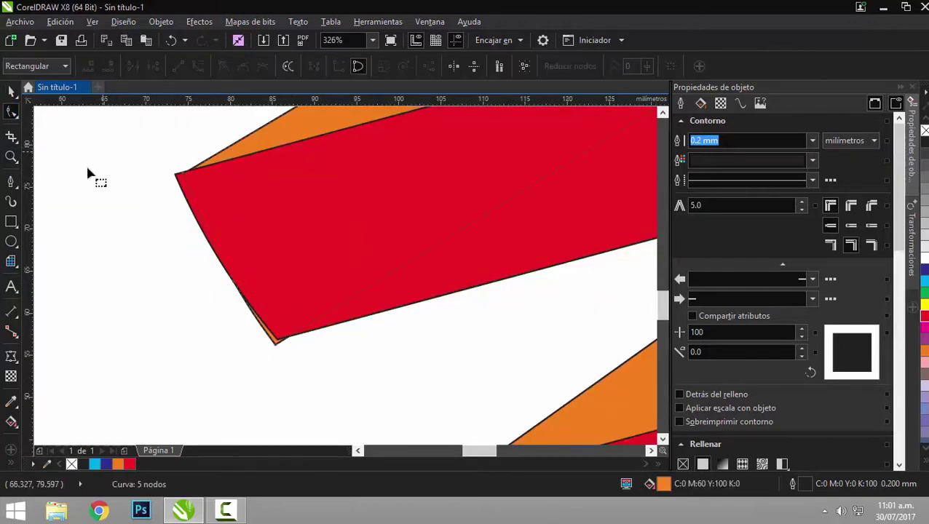
pyautogui.click(183, 178)
pyautogui.moveTo(184, 175); pyautogui.dragTo(175, 172)
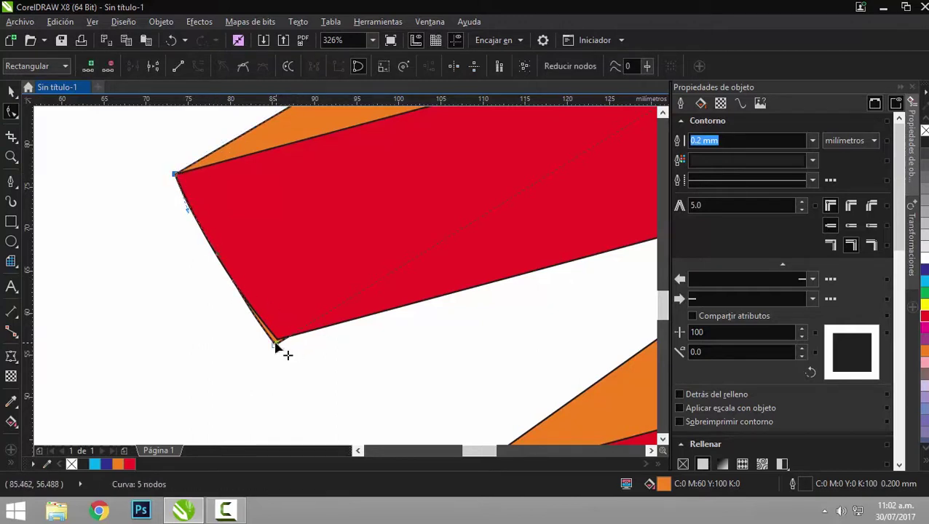
pyautogui.moveTo(276, 345); pyautogui.dragTo(276, 339)
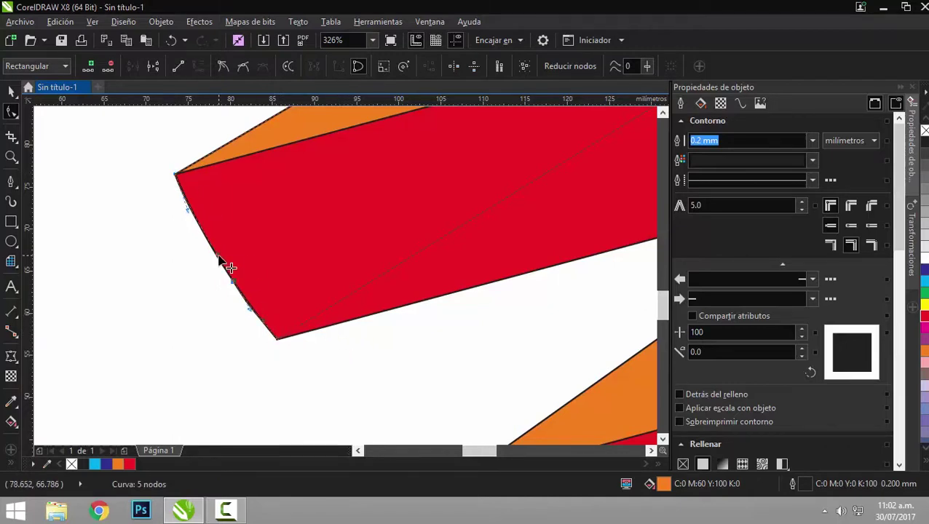
# Move the middle orange stripe's hidden right end node onto the upper red band's upper-right corner.
pyautogui.press('space')
pyautogui.click(160, 246)
pyautogui.scroll(-2, 162, 255)
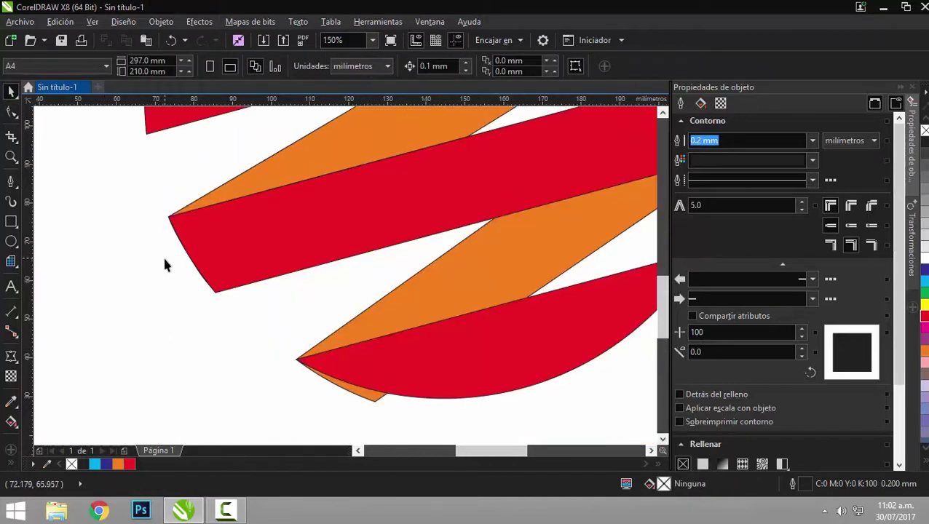
pyautogui.scroll(-1, 165, 265)
pyautogui.moveTo(661, 268); pyautogui.dragTo(655, 243)
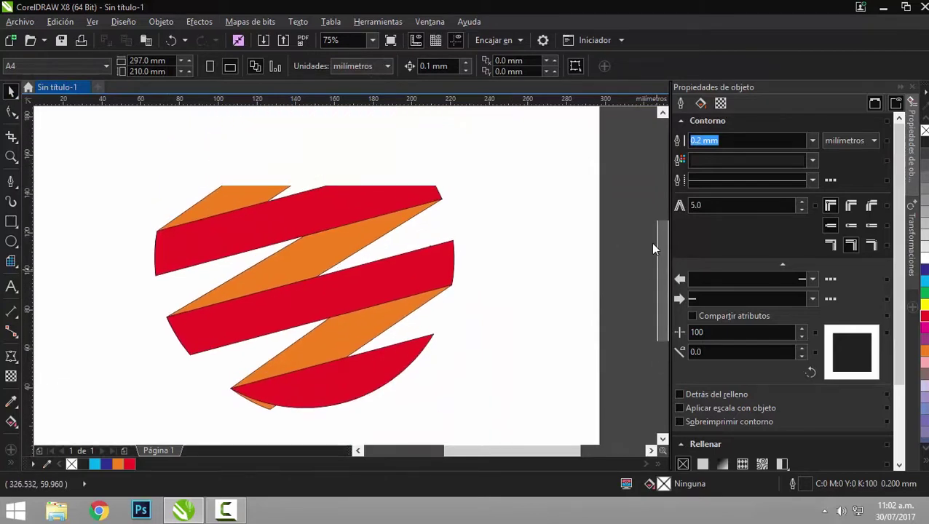
pyautogui.click(392, 224)
pyautogui.click(11, 110)
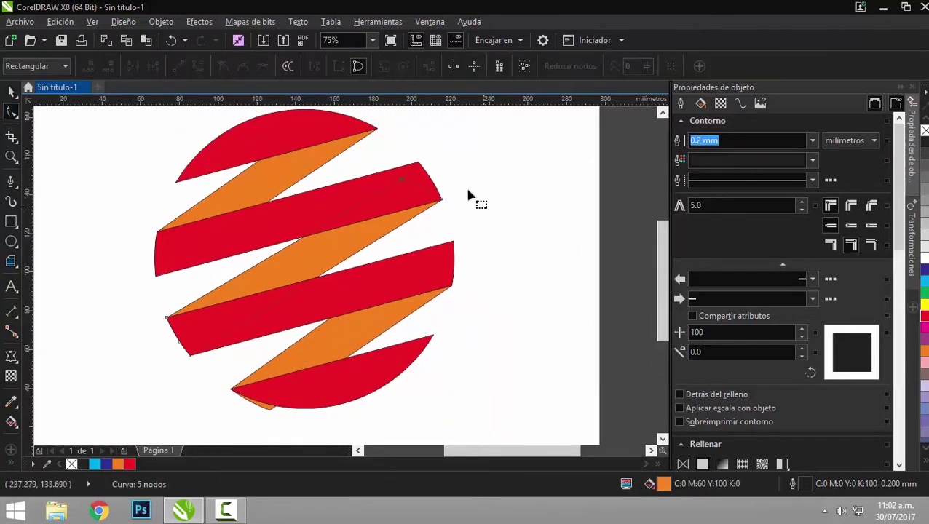
pyautogui.click(11, 91)
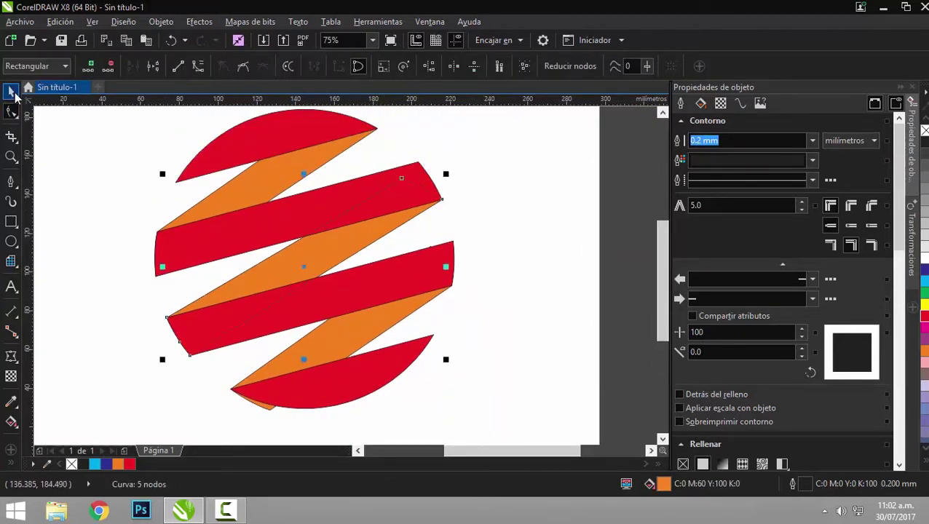
pyautogui.click(11, 111)
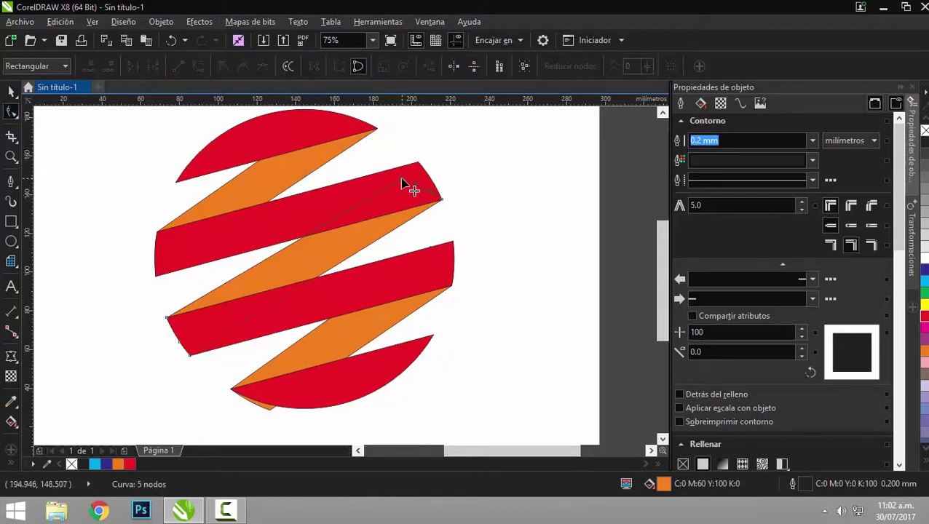
pyautogui.moveTo(404, 184); pyautogui.dragTo(476, 237)
# Adjust the curve handles at the middle orange stripe's right end until its edge follows the upper red band's right edge.
pyautogui.click(11, 157)
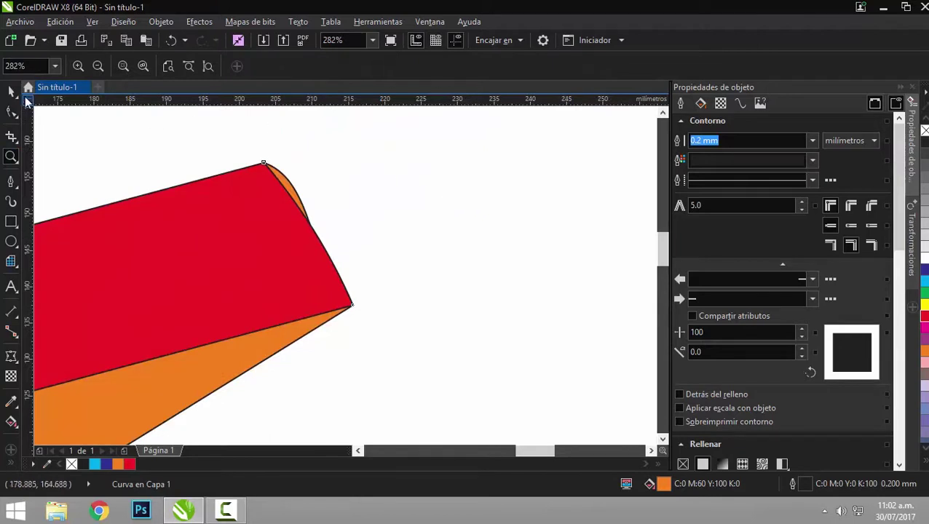
pyautogui.click(10, 91)
pyautogui.click(11, 111)
pyautogui.click(263, 165)
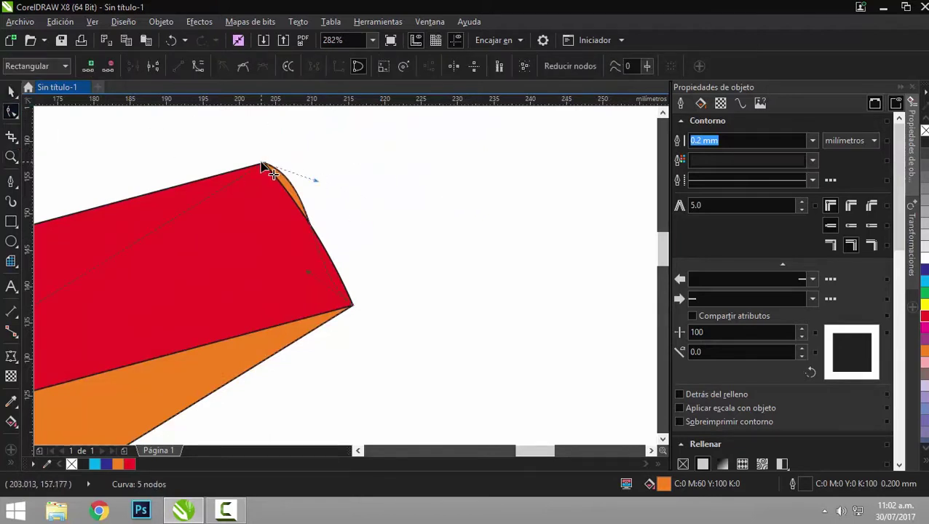
pyautogui.moveTo(315, 184); pyautogui.dragTo(303, 189)
pyautogui.click(353, 305)
pyautogui.moveTo(317, 273); pyautogui.dragTo(297, 238)
pyautogui.moveTo(295, 197)
pyautogui.mouseDown()
pyautogui.moveTo(302, 203)
pyautogui.moveTo(289, 193)
pyautogui.mouseUp()
pyautogui.click(332, 268)
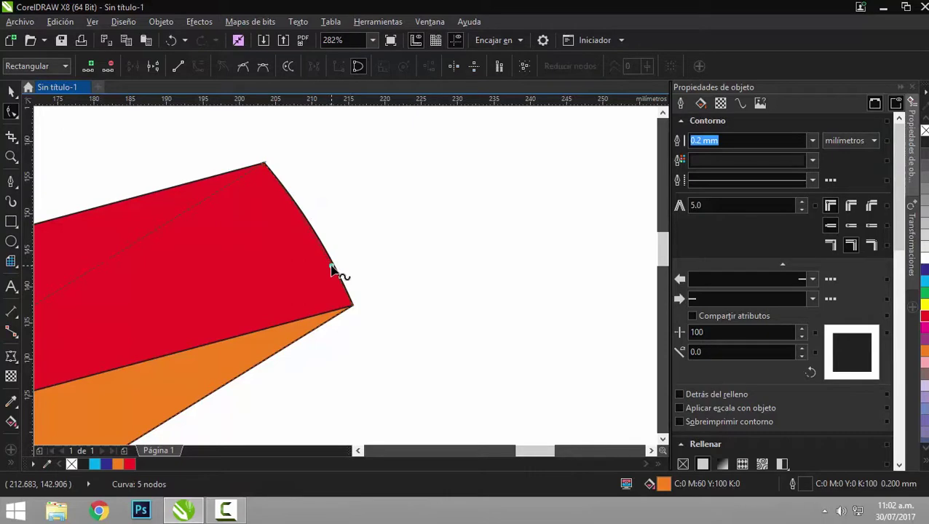
pyautogui.moveTo(332, 268); pyautogui.dragTo(332, 265)
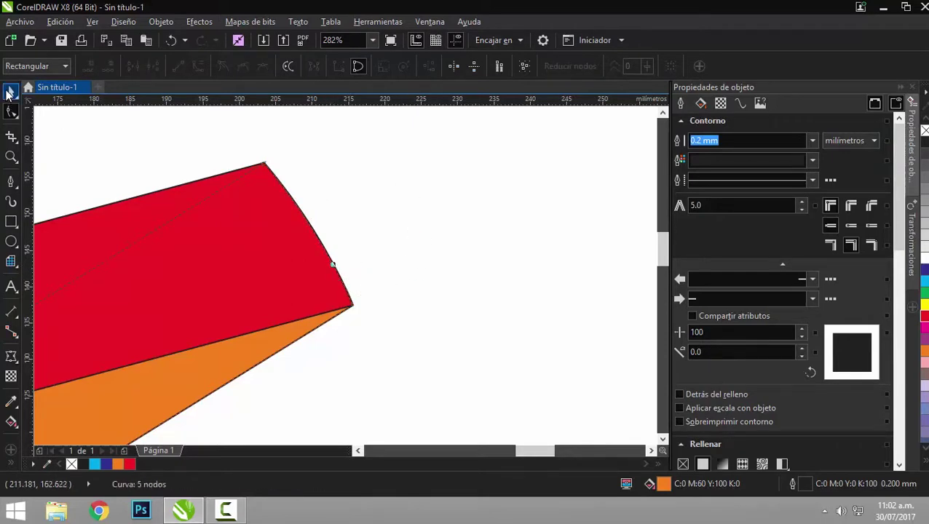
pyautogui.click(9, 93)
pyautogui.click(410, 223)
# Move the lower orange stripe's protruding bottom node up onto the arc of the bottom red segment.
pyautogui.scroll(-3, 409, 220)
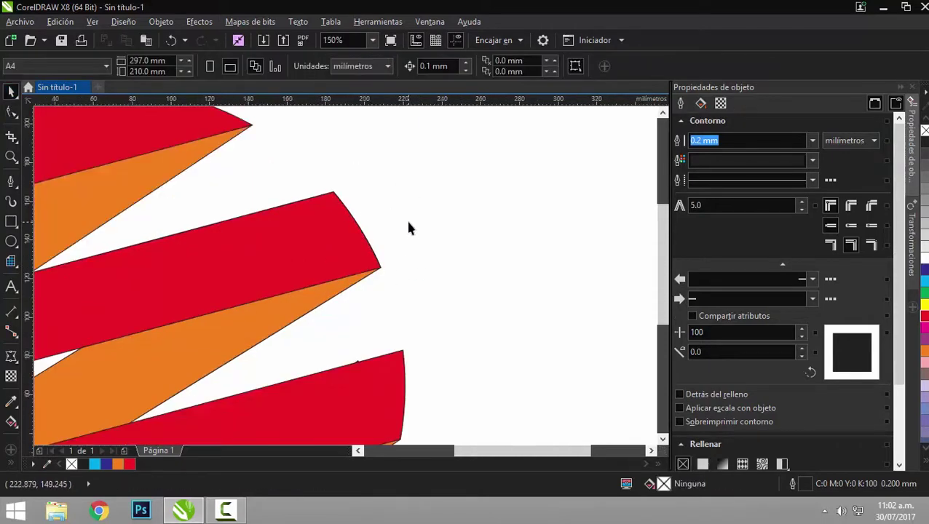
pyautogui.scroll(-1, 409, 228)
pyautogui.moveTo(653, 247); pyautogui.dragTo(663, 305)
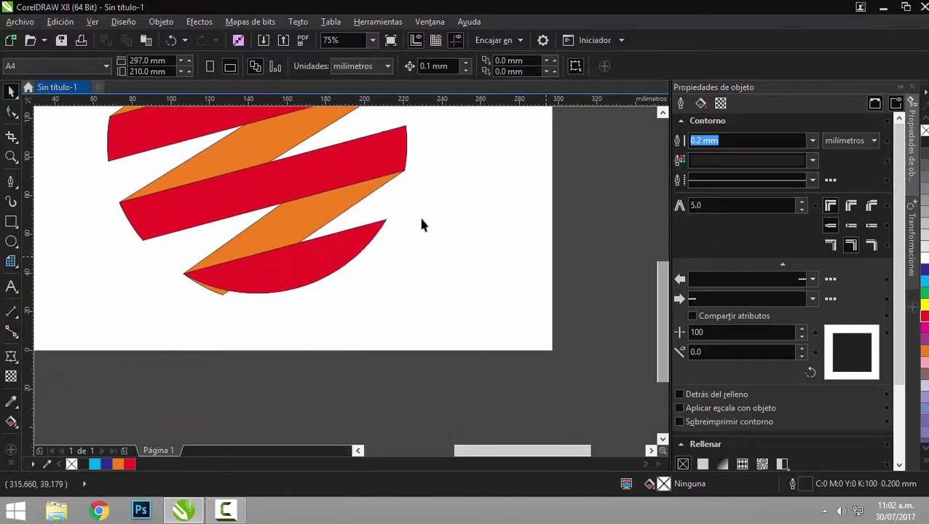
pyautogui.click(228, 230)
pyautogui.click(255, 242)
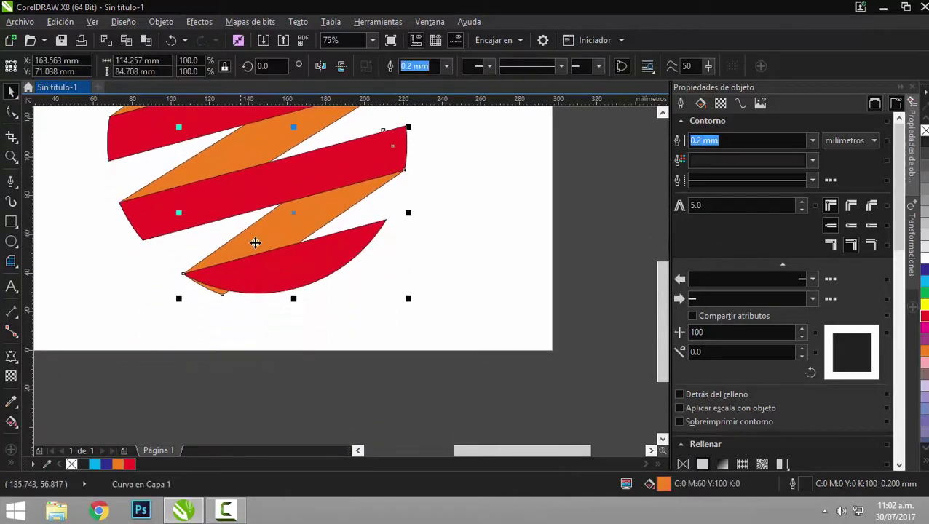
pyautogui.click(11, 156)
pyautogui.moveTo(153, 242); pyautogui.dragTo(269, 331)
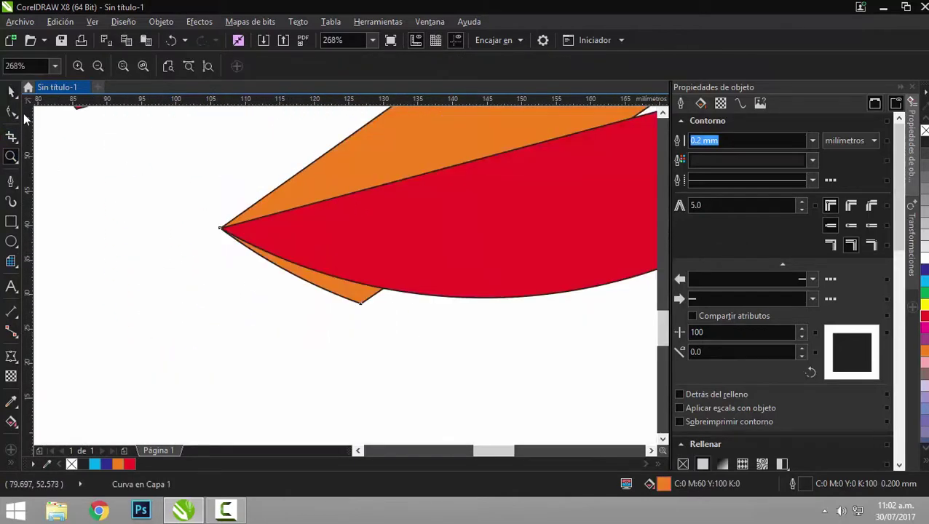
pyautogui.moveTo(205, 209); pyautogui.dragTo(293, 278)
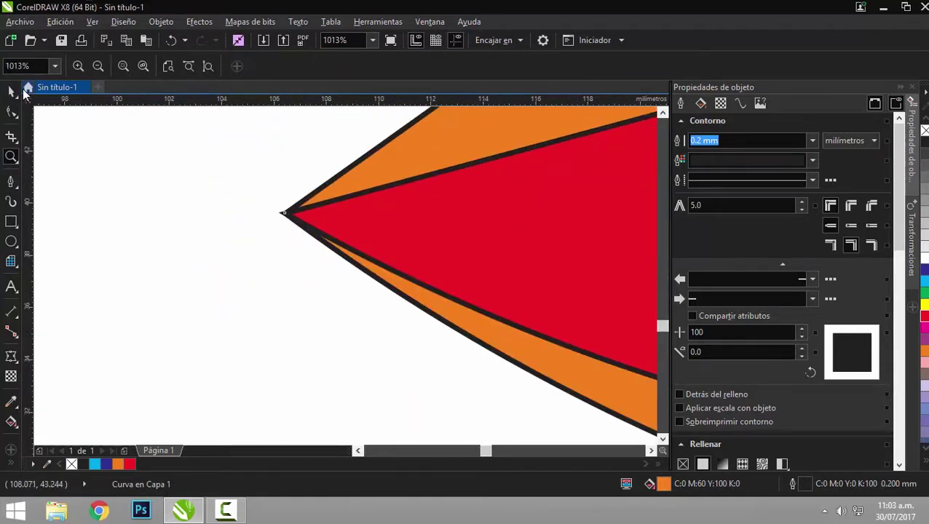
pyautogui.click(11, 91)
pyautogui.click(11, 111)
pyautogui.scroll(-4, 222, 182)
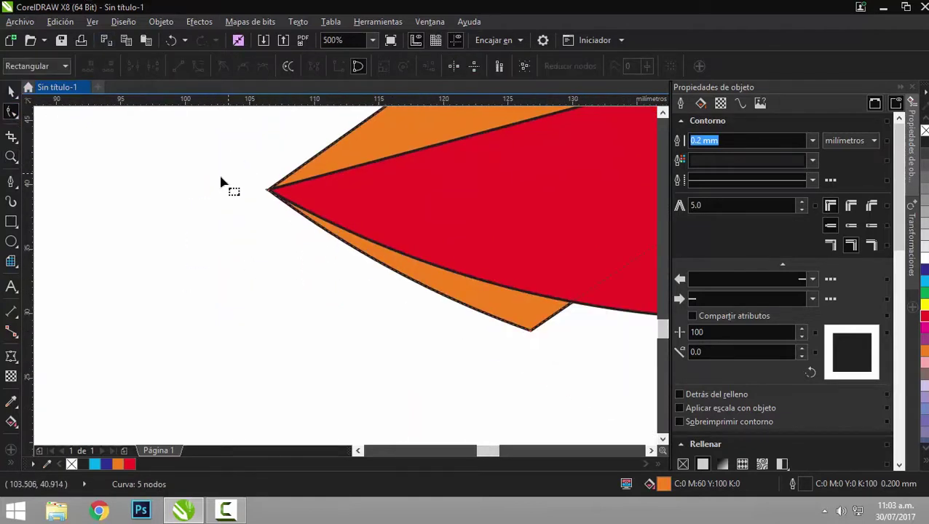
pyautogui.click(374, 256)
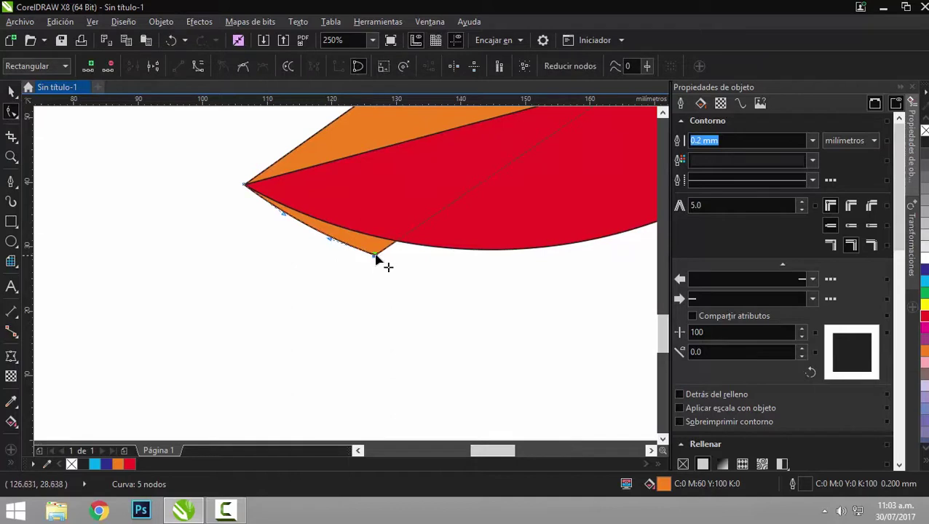
pyautogui.moveTo(375, 257); pyautogui.dragTo(391, 239)
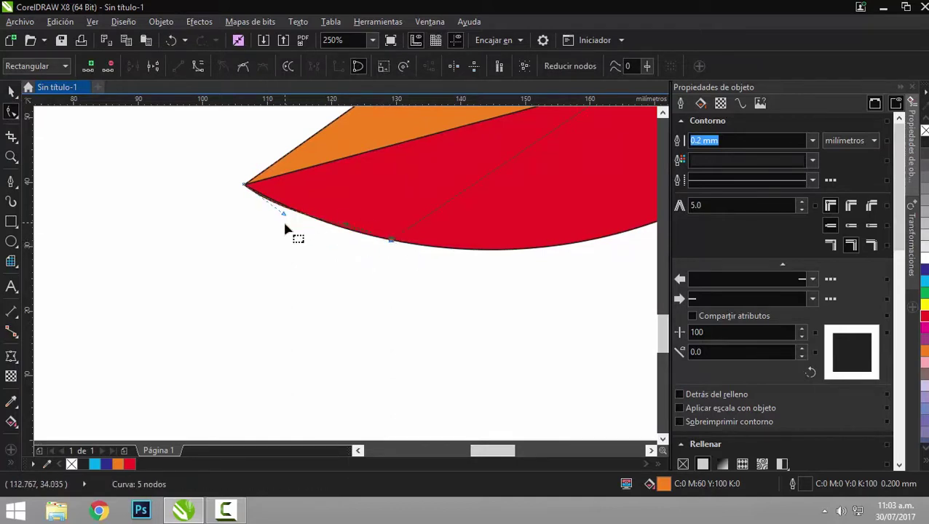
# Fine-tune the lower orange stripe's bottom-left curve handles until its edge follows the bottom red segment's arc.
pyautogui.moveTo(286, 217); pyautogui.dragTo(283, 211)
pyautogui.moveTo(348, 230); pyautogui.dragTo(350, 229)
pyautogui.click(11, 157)
pyautogui.moveTo(209, 168); pyautogui.dragTo(391, 257)
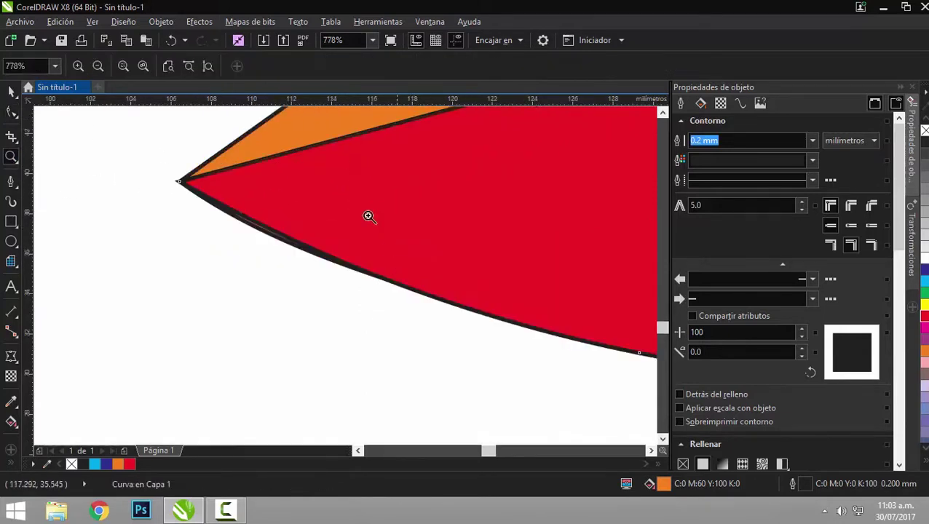
pyautogui.click(11, 112)
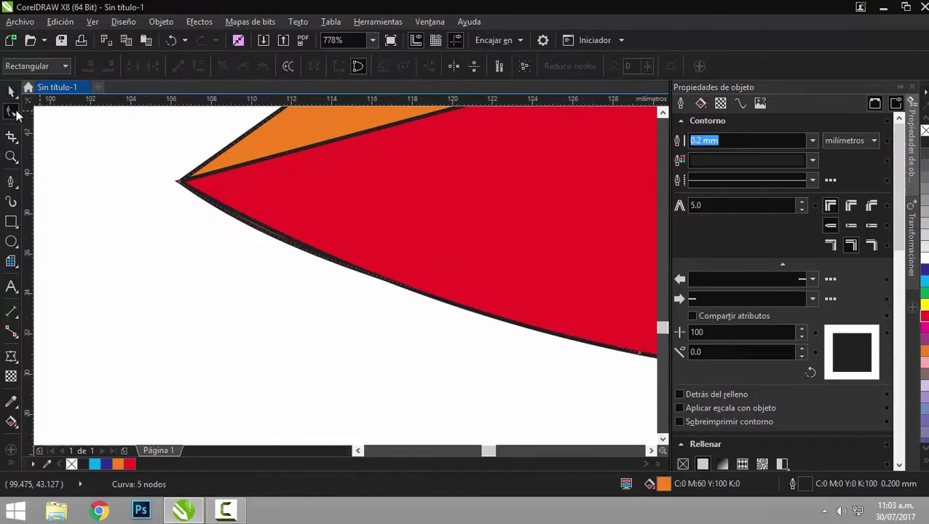
pyautogui.click(181, 182)
pyautogui.moveTo(302, 273); pyautogui.dragTo(303, 266)
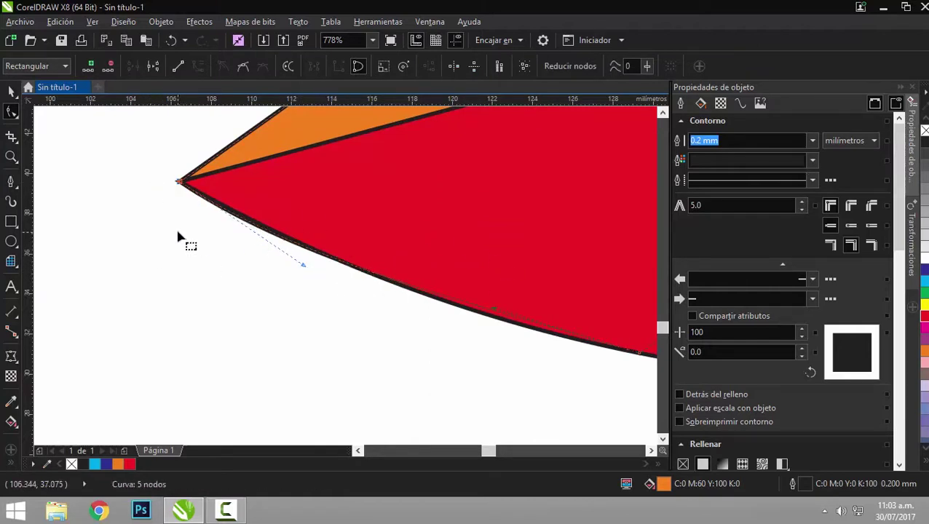
# Snap the lower orange stripe's upper right end node to the lower red band's upper-right corner.
pyautogui.scroll(-4, 168, 219)
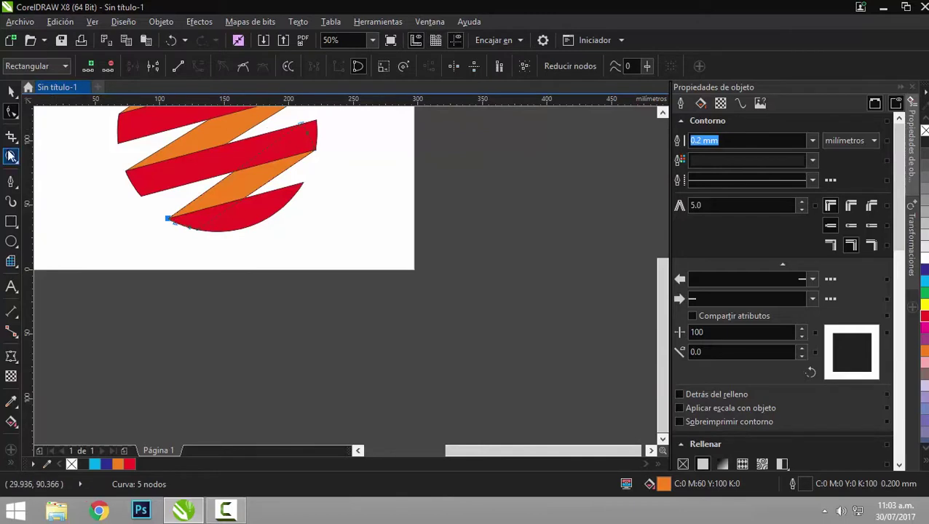
pyautogui.click(10, 156)
pyautogui.moveTo(292, 115); pyautogui.dragTo(332, 163)
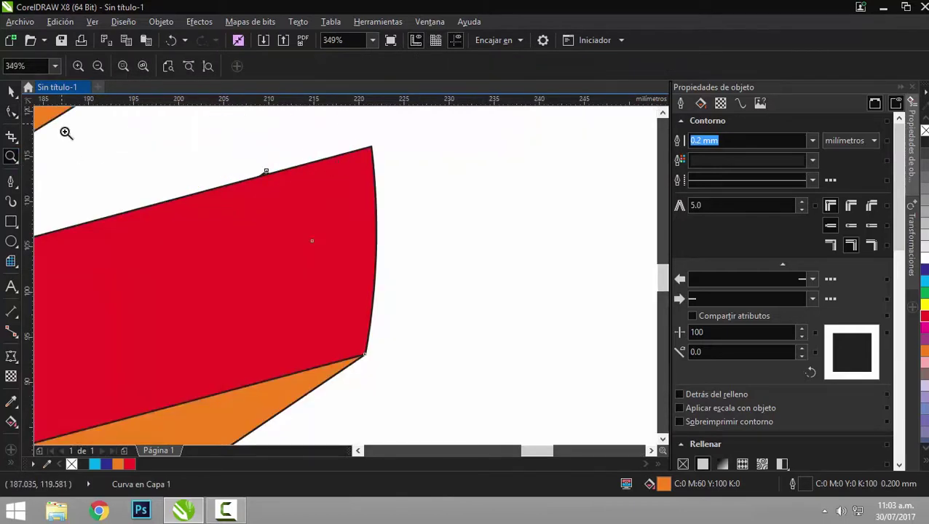
pyautogui.click(12, 91)
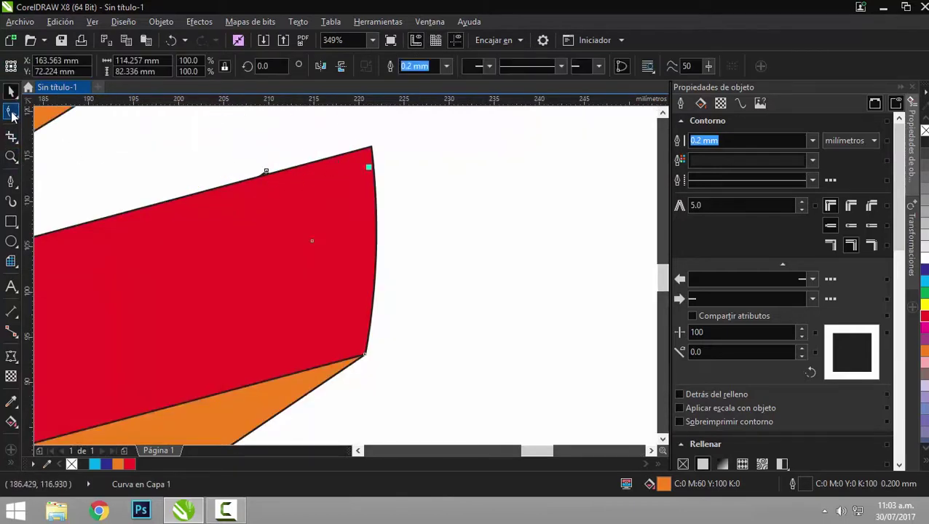
pyautogui.click(11, 111)
pyautogui.moveTo(266, 173); pyautogui.dragTo(372, 148)
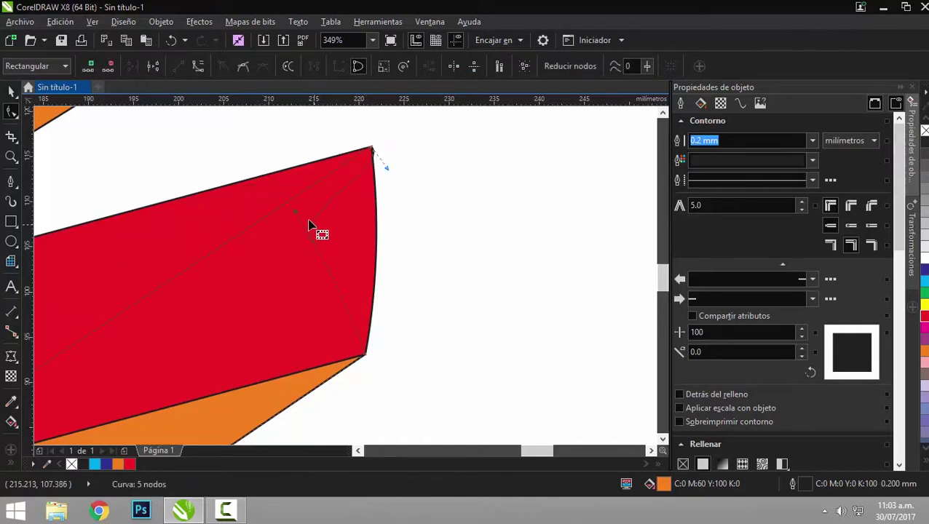
# Delete the surplus node at the lower orange stripe's right end.
pyautogui.click(347, 213)
pyautogui.hotkey('ctrl', 'z')
pyautogui.press('Delete')
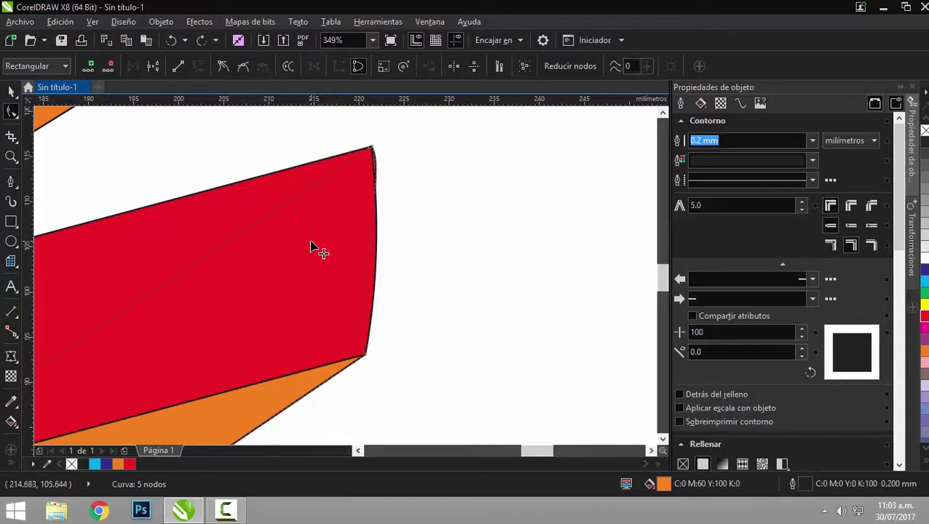
# Adjust both curve handles at the lower orange stripe's right end until its edge follows the lower red band's right edge.
pyautogui.click(372, 152)
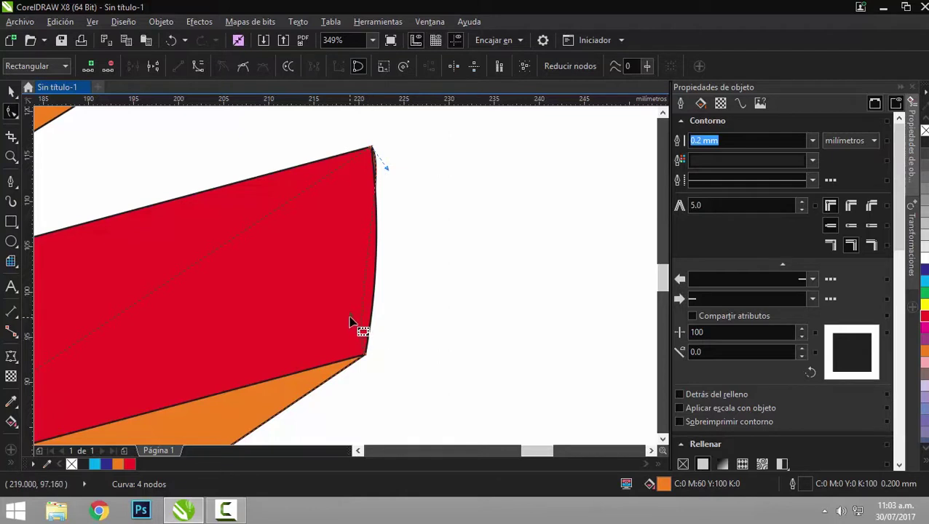
pyautogui.moveTo(353, 317); pyautogui.dragTo(374, 317)
pyautogui.moveTo(382, 168)
pyautogui.mouseDown()
pyautogui.moveTo(378, 195)
pyautogui.moveTo(383, 186)
pyautogui.mouseUp()
pyautogui.click(374, 326)
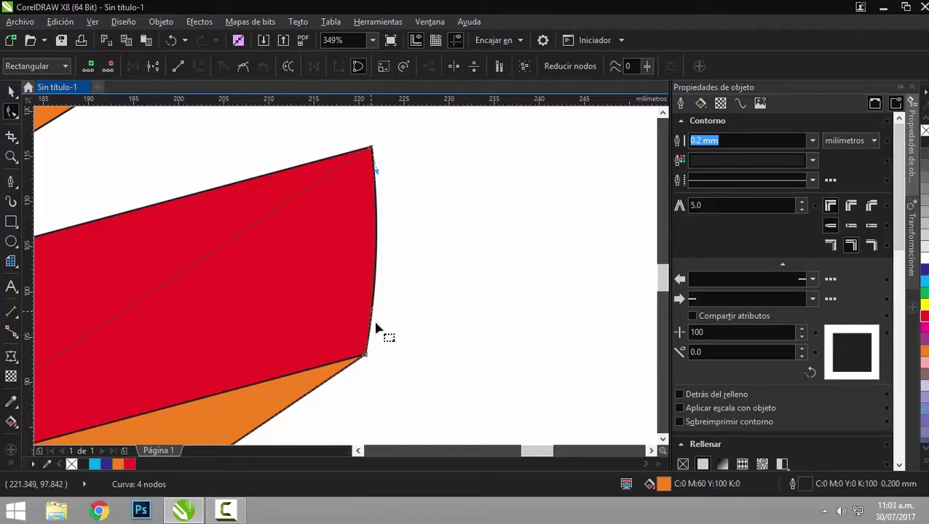
pyautogui.moveTo(373, 317); pyautogui.dragTo(377, 311)
pyautogui.moveTo(376, 170); pyautogui.dragTo(374, 171)
pyautogui.moveTo(374, 310)
pyautogui.mouseDown()
pyautogui.moveTo(378, 318)
pyautogui.moveTo(376, 304)
pyautogui.mouseUp()
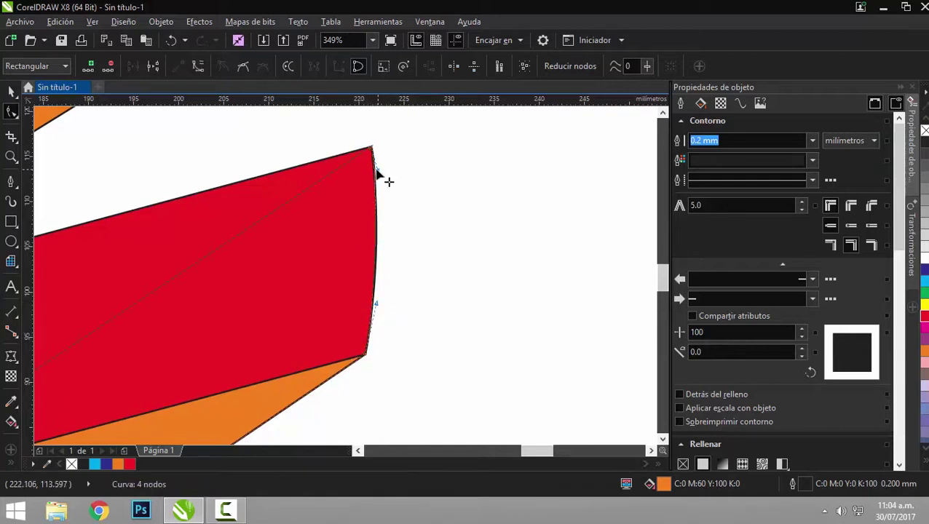
pyautogui.moveTo(376, 173); pyautogui.dragTo(381, 182)
pyautogui.click(11, 91)
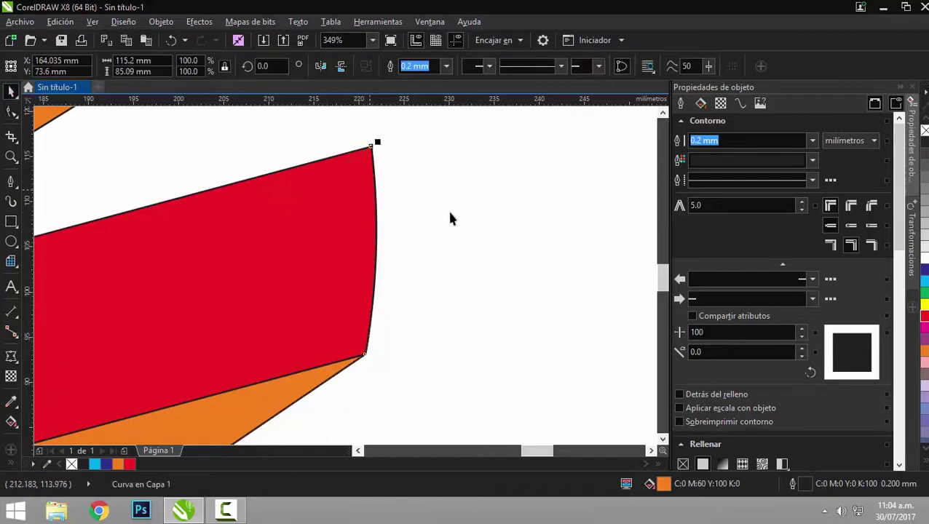
pyautogui.click(480, 230)
# Remove the outline from all the red and orange shapes of the logo.
pyautogui.scroll(-5, 481, 233)
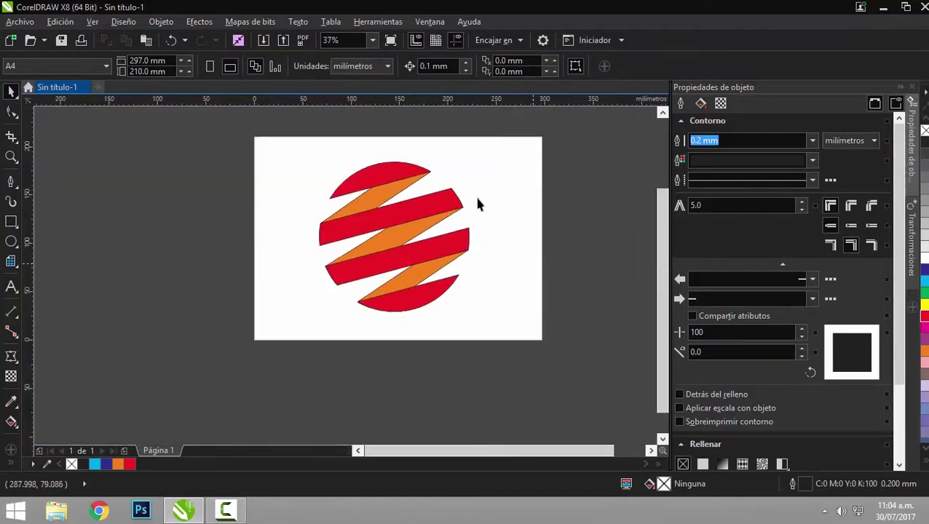
pyautogui.moveTo(289, 146); pyautogui.dragTo(565, 348)
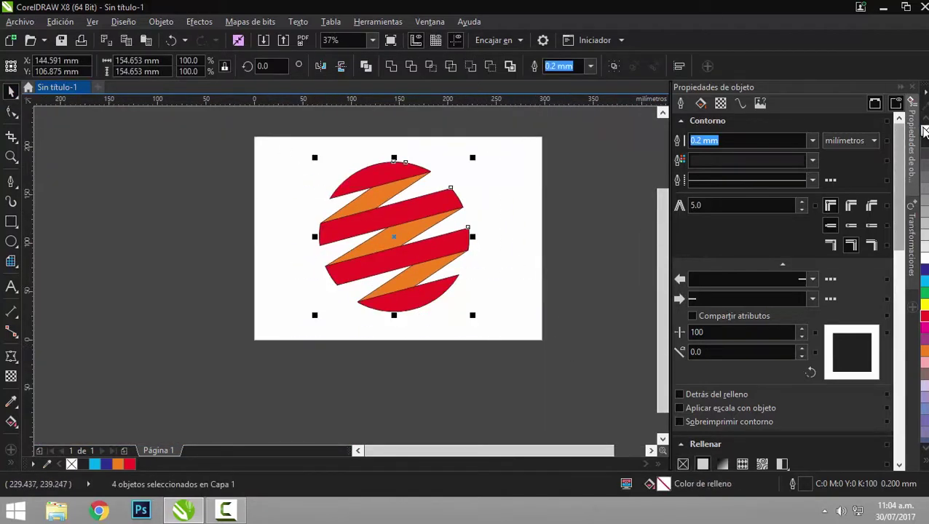
pyautogui.click(402, 150)
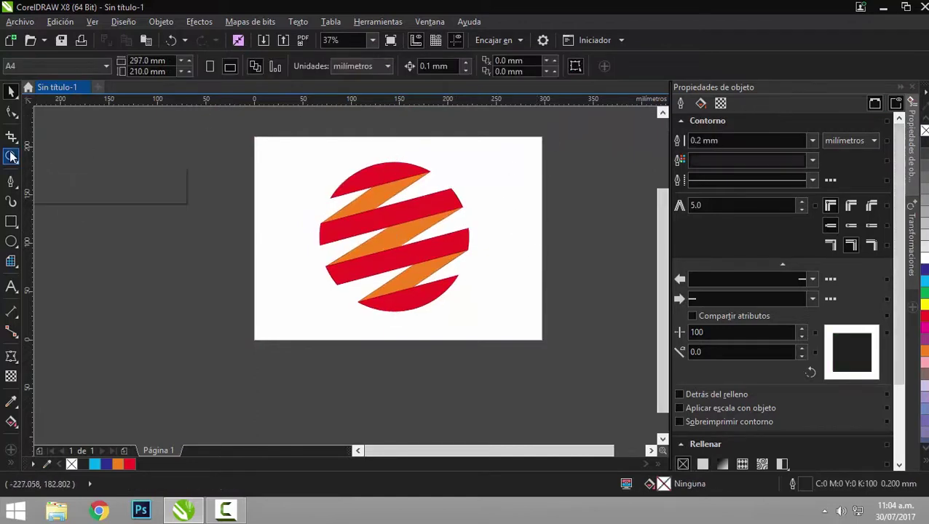
# Apply a linear red-to-white gradient fill across the red bands, running nearly horizontally from left to right and slightly tilted.
pyautogui.press('z')
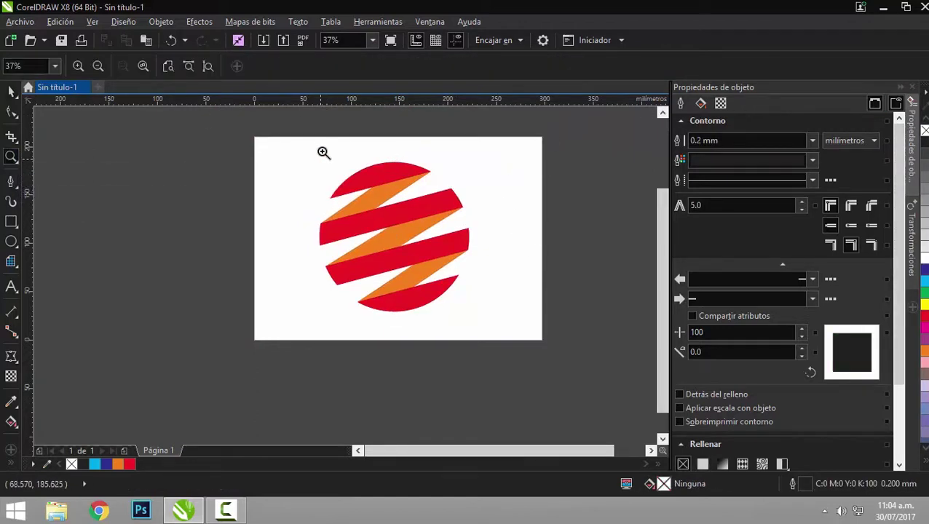
pyautogui.moveTo(318, 146); pyautogui.dragTo(502, 342)
pyautogui.click(10, 92)
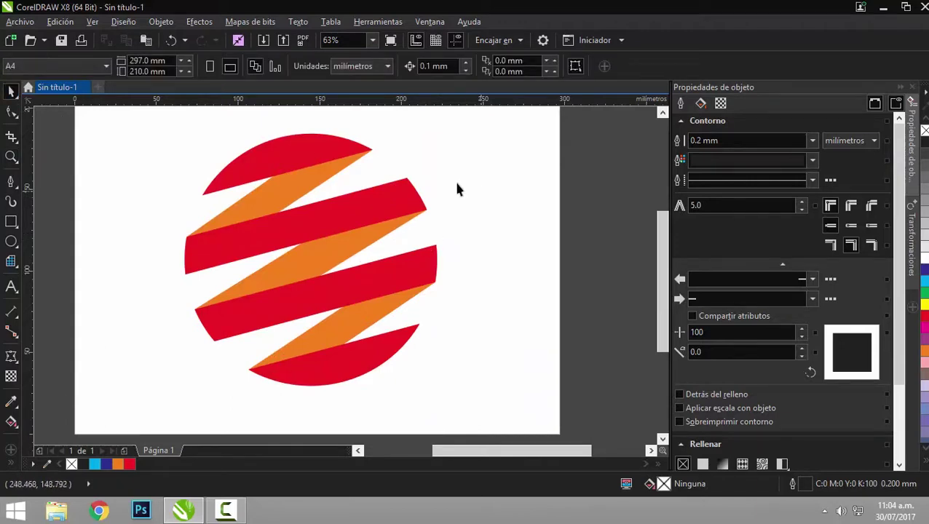
pyautogui.click(308, 164)
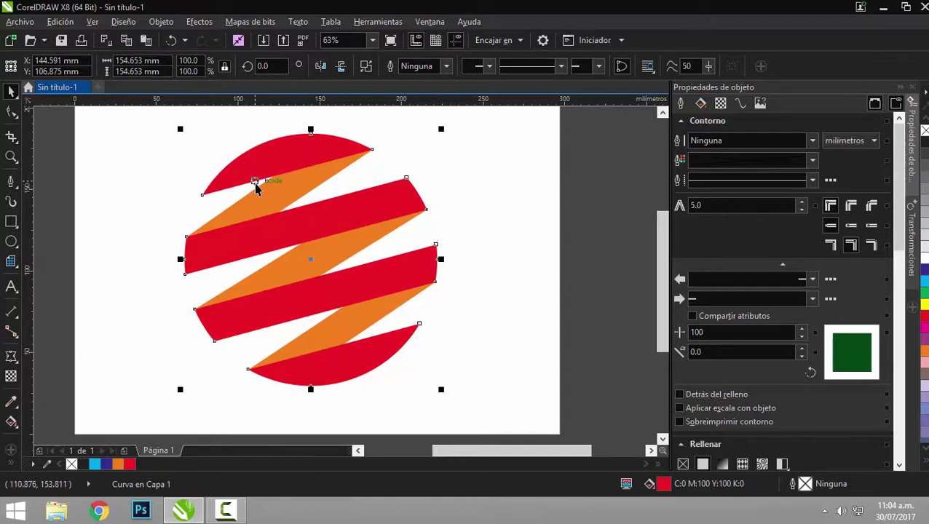
pyautogui.press('g')
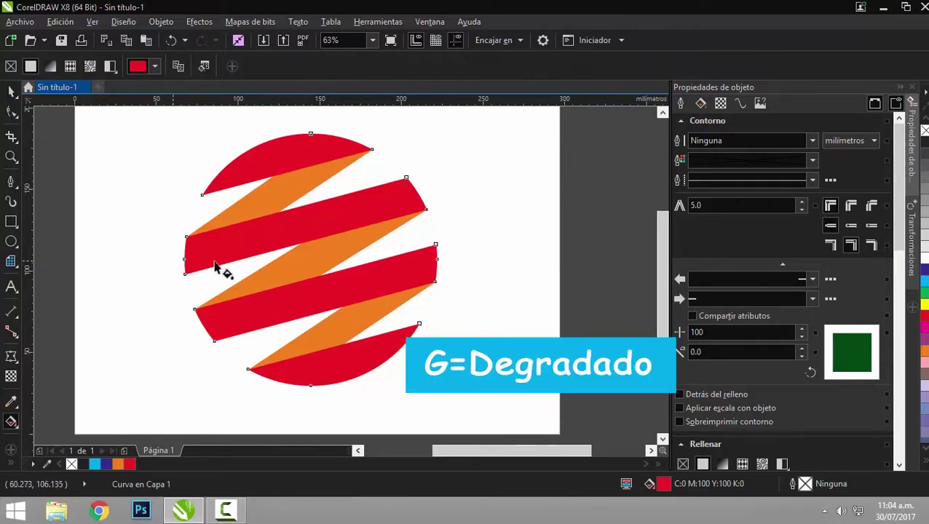
pyautogui.moveTo(172, 260); pyautogui.dragTo(516, 249)
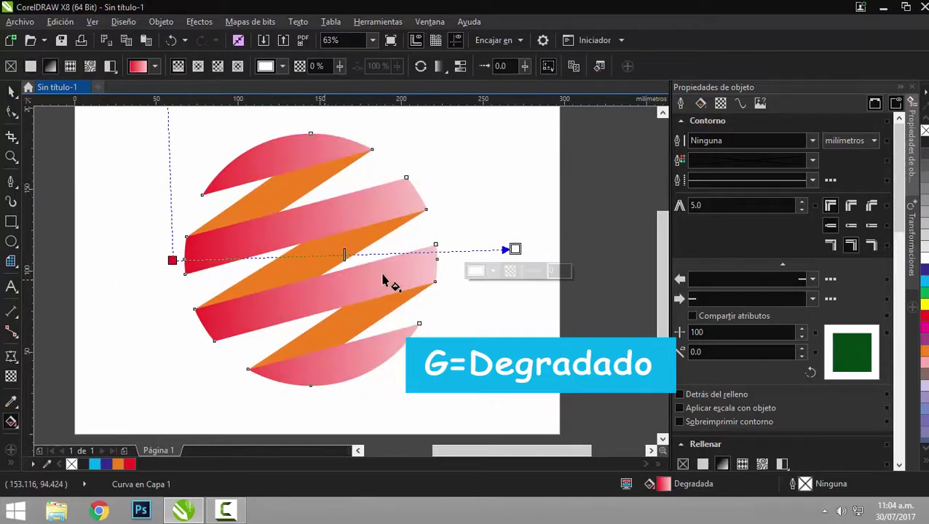
pyautogui.moveTo(371, 253); pyautogui.dragTo(374, 242)
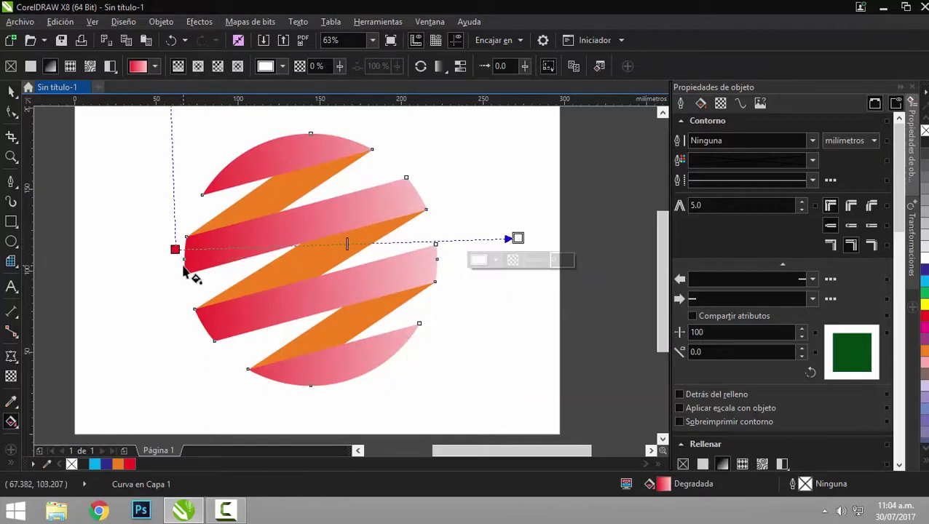
pyautogui.moveTo(175, 249); pyautogui.dragTo(176, 265)
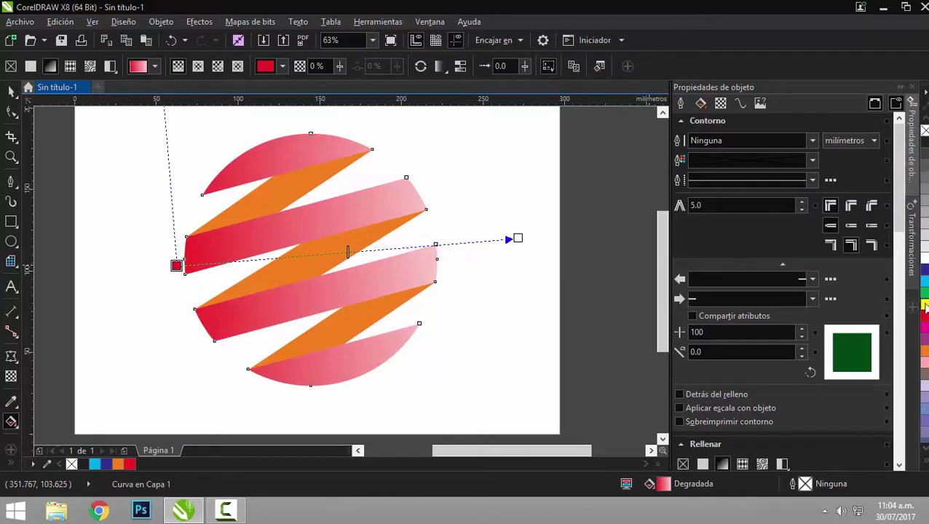
# Try a dark red as the end colour of the bands' gradient, and replace it with a red-orange shade.
pyautogui.click(926, 364)
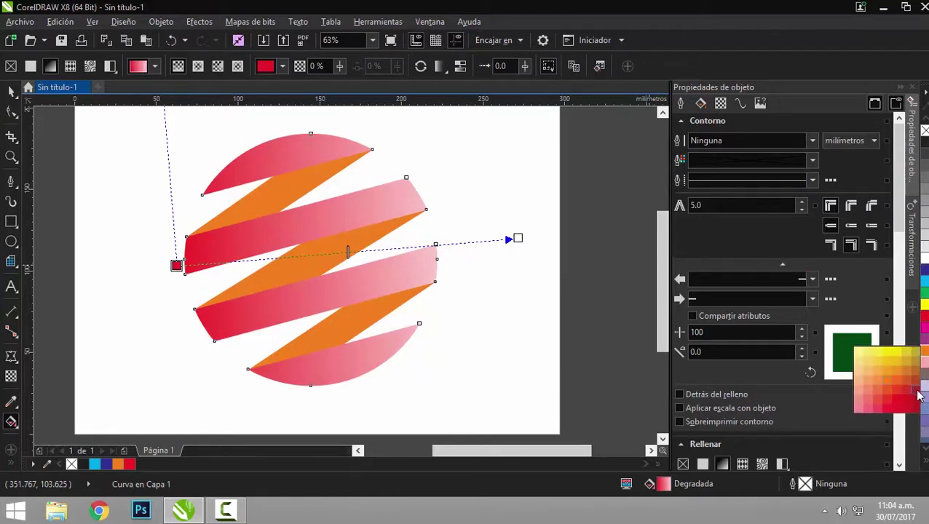
pyautogui.moveTo(918, 393); pyautogui.dragTo(518, 239)
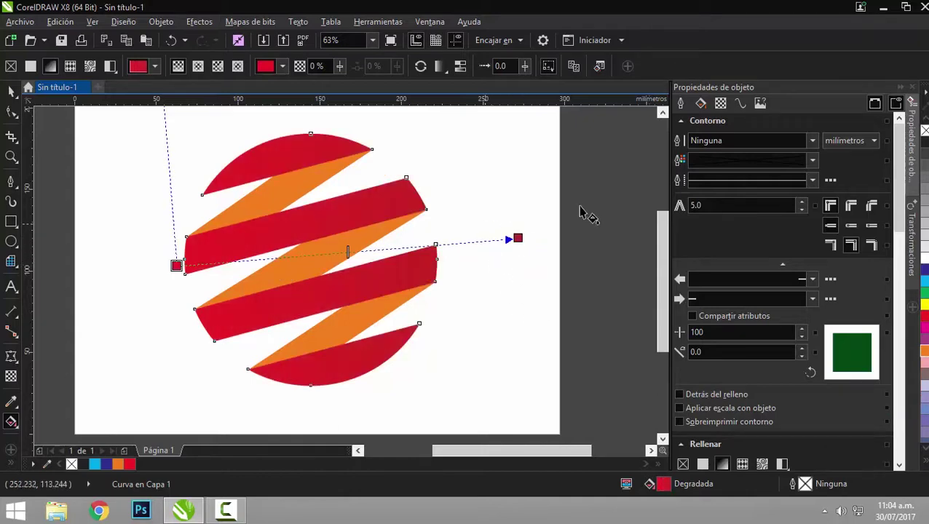
pyautogui.click(924, 355)
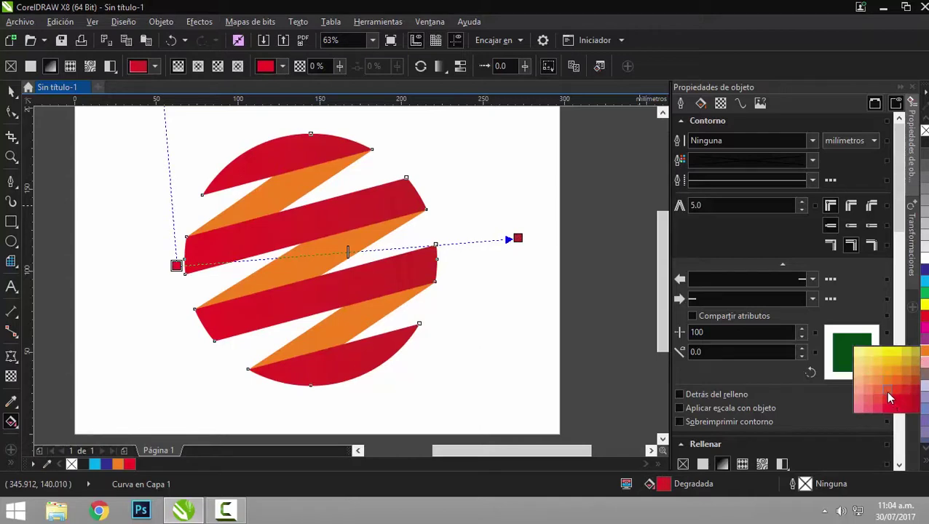
pyautogui.moveTo(890, 397); pyautogui.dragTo(517, 238)
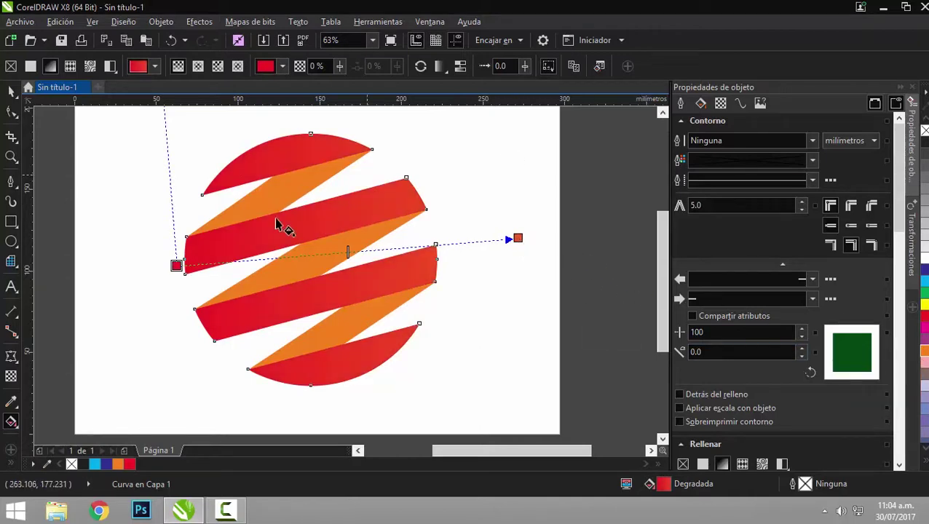
# Set the start colour of the bands' gradient to orange and add a yellow colour stop in the middle.
pyautogui.moveTo(925, 352); pyautogui.dragTo(177, 265)
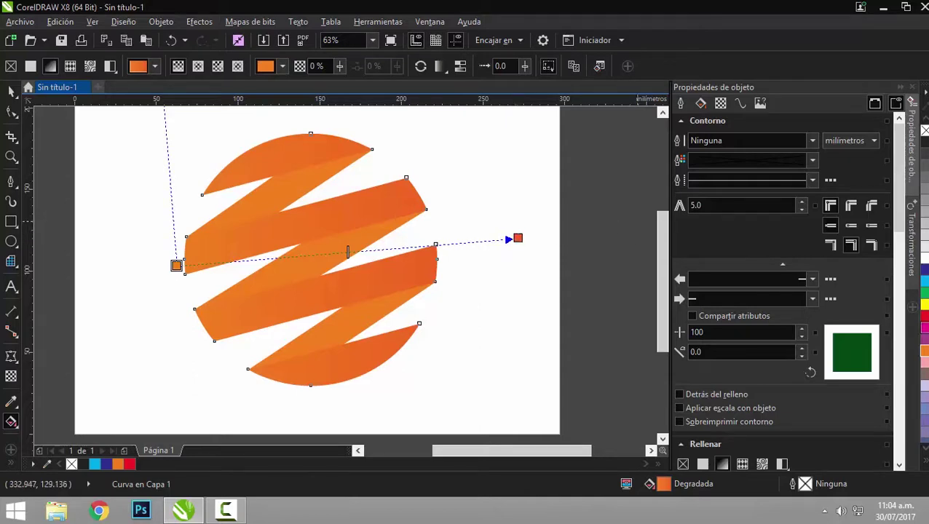
pyautogui.moveTo(924, 308); pyautogui.dragTo(348, 262)
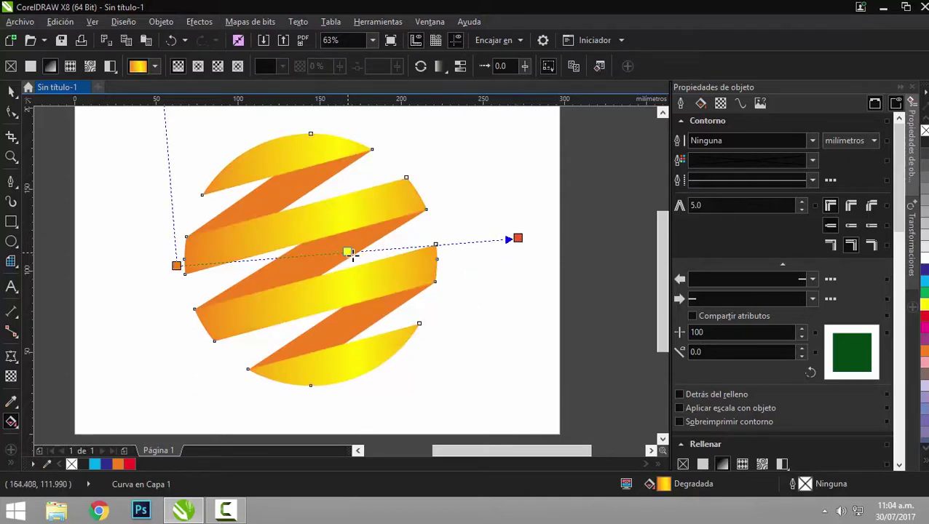
pyautogui.click(345, 251)
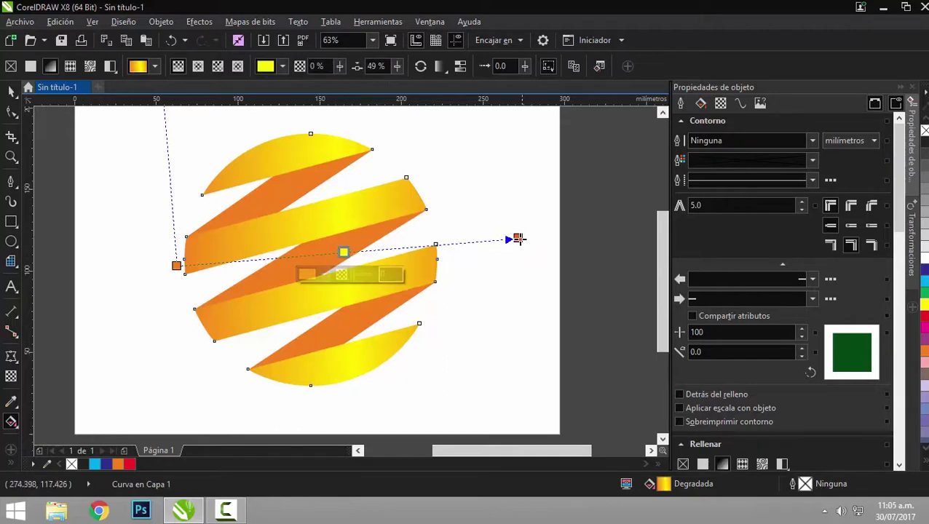
# Shorten the bands' gradient to end just past the logo's right edge and shift the yellow stop left of centre.
pyautogui.moveTo(518, 239); pyautogui.dragTo(465, 238)
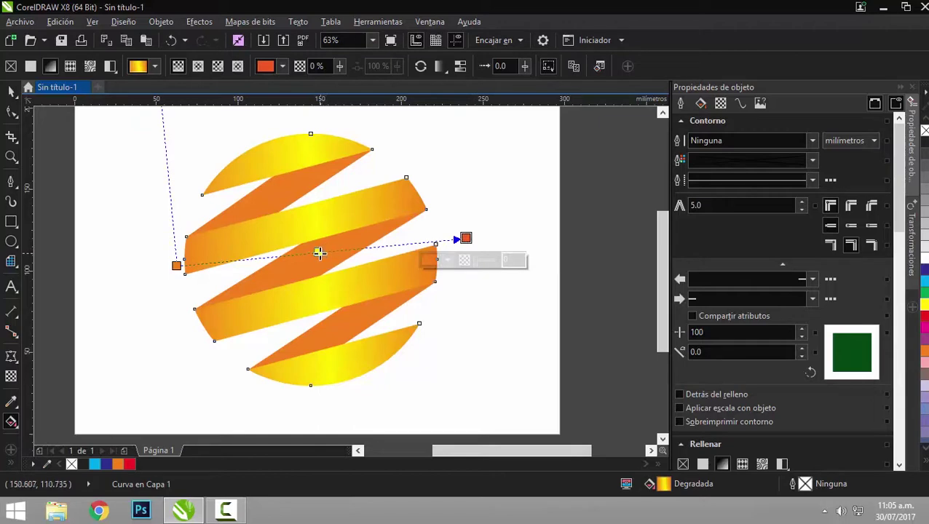
pyautogui.moveTo(308, 252); pyautogui.dragTo(294, 253)
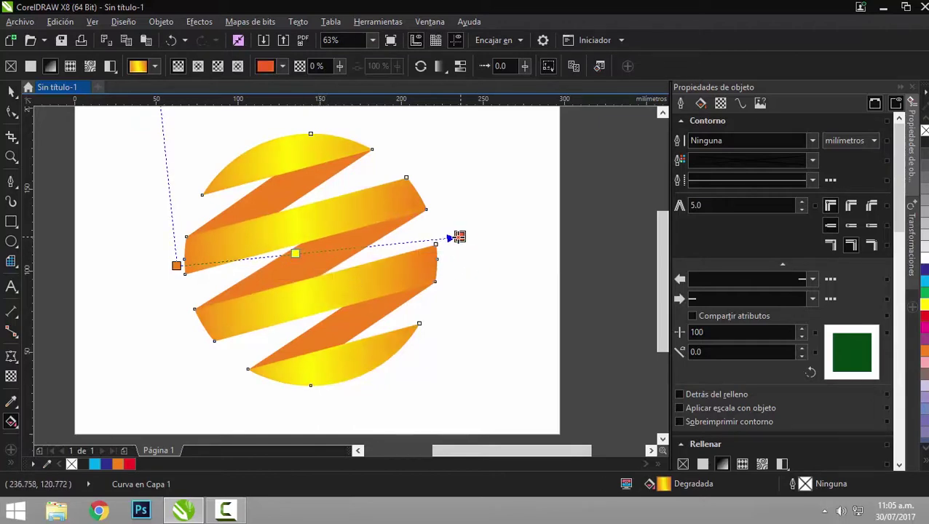
pyautogui.moveTo(293, 253); pyautogui.dragTo(283, 254)
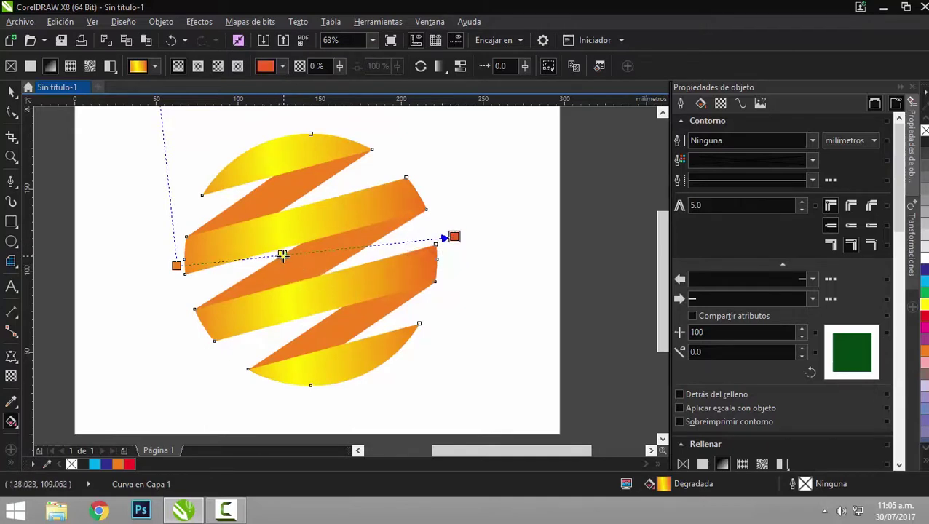
pyautogui.press('space')
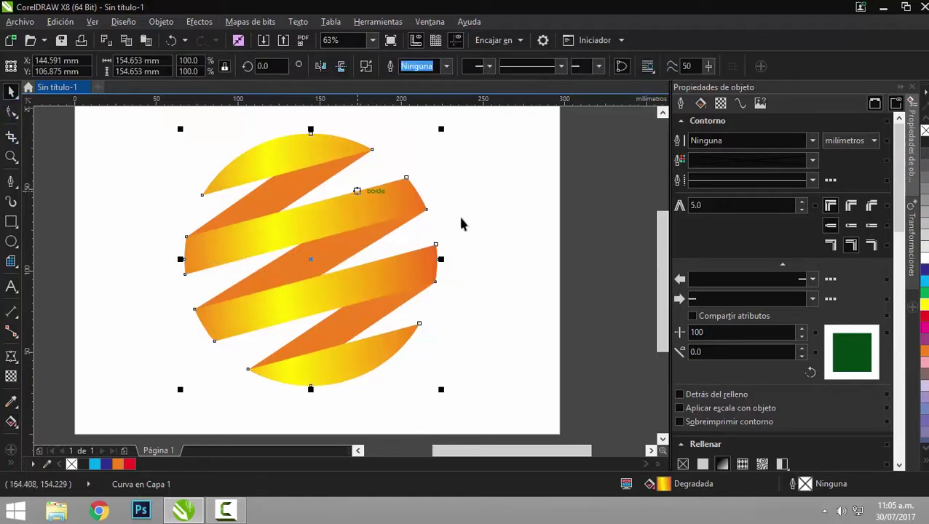
pyautogui.click(461, 224)
# Weld the three orange connecting stripes into a single object.
pyautogui.click(287, 188)
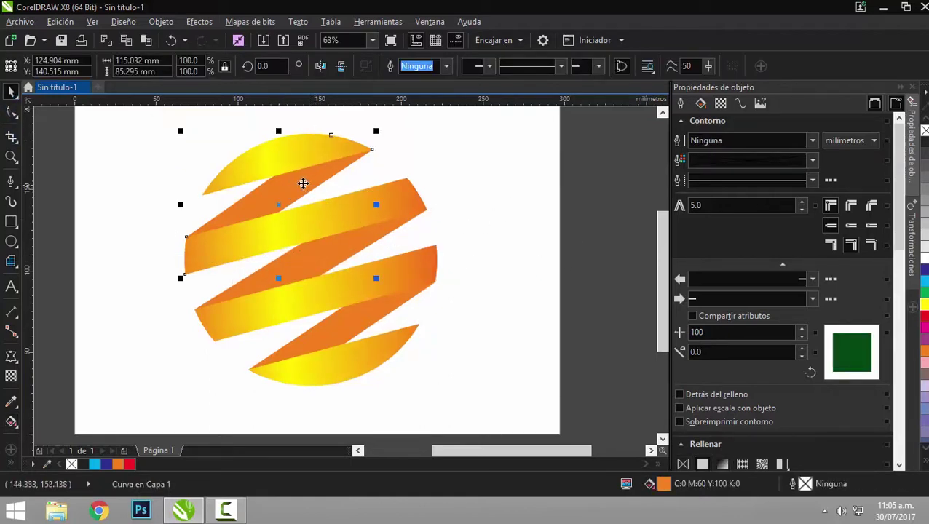
pyautogui.moveTo(302, 183); pyautogui.dragTo(239, 193)
pyautogui.hotkey('ctrl', 'z')
pyautogui.keyDown('shift'); pyautogui.click(349, 252); pyautogui.keyUp('shift')
pyautogui.keyDown('shift'); pyautogui.click(363, 321); pyautogui.keyUp('shift')
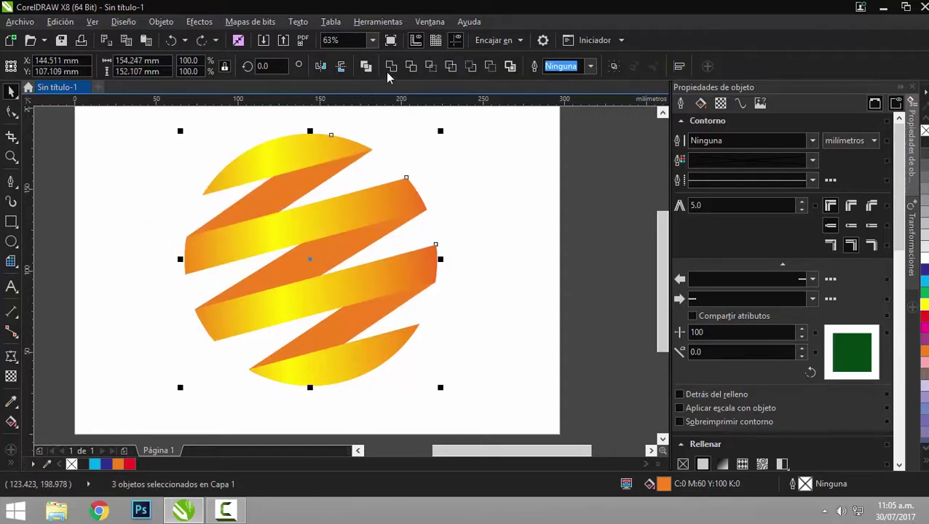
pyautogui.click(391, 66)
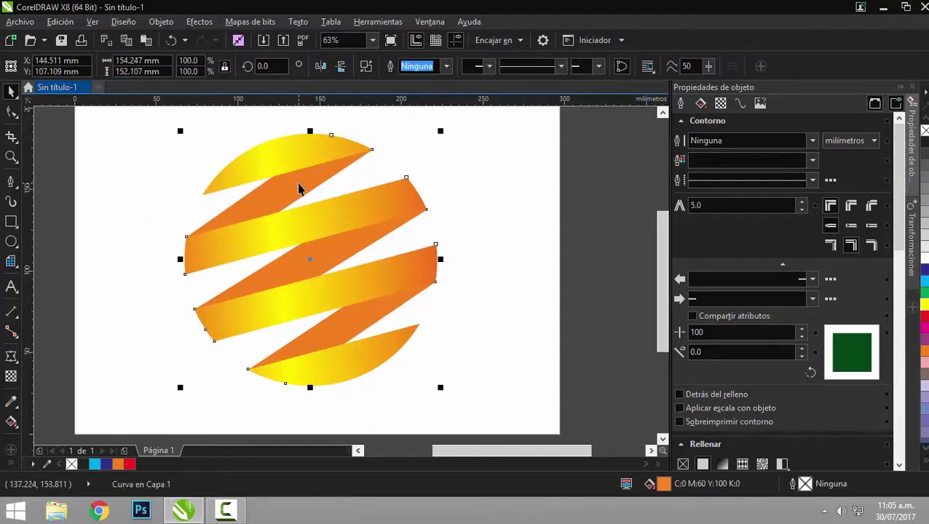
# Give the welded stripes a linear gradient from light orange to red-orange, ending a little beyond the logo's right edge.
pyautogui.press('g')
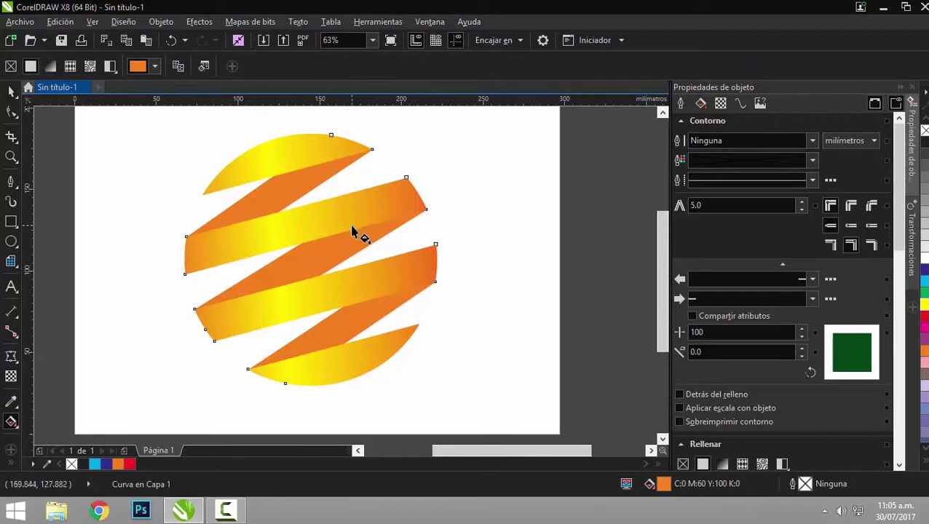
pyautogui.moveTo(176, 283); pyautogui.dragTo(544, 233)
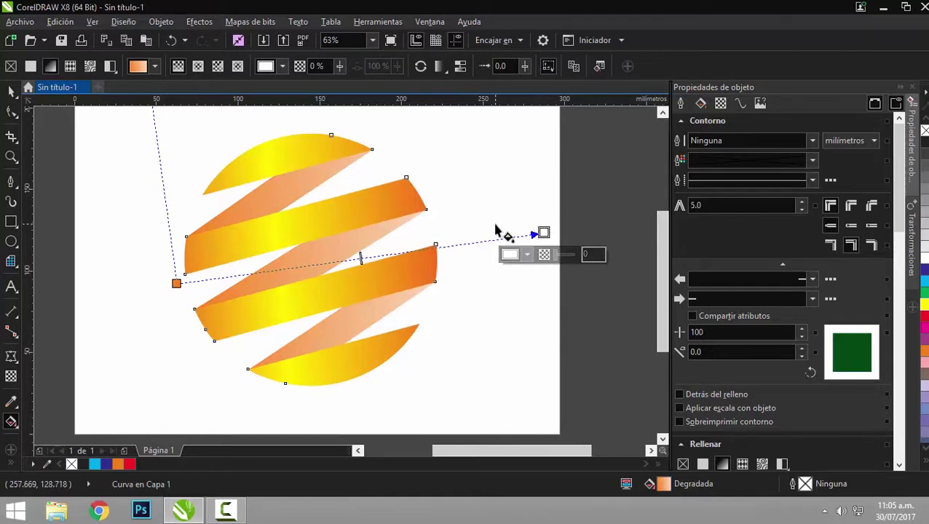
pyautogui.click(924, 306)
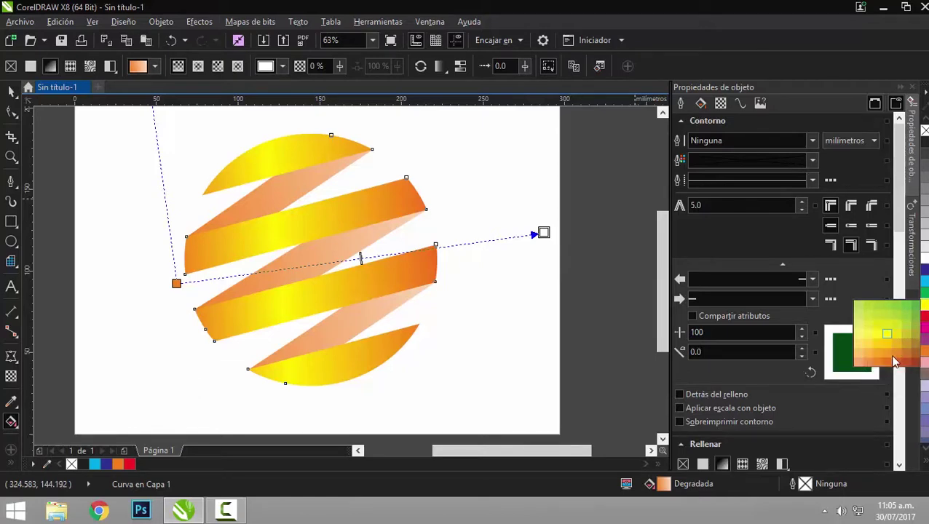
pyautogui.moveTo(779, 326); pyautogui.dragTo(543, 238)
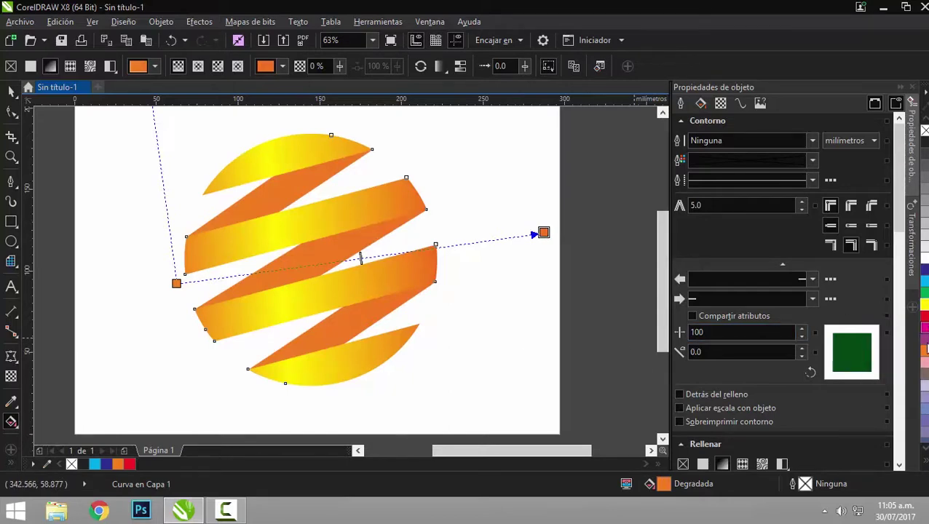
pyautogui.moveTo(924, 352); pyautogui.dragTo(177, 284)
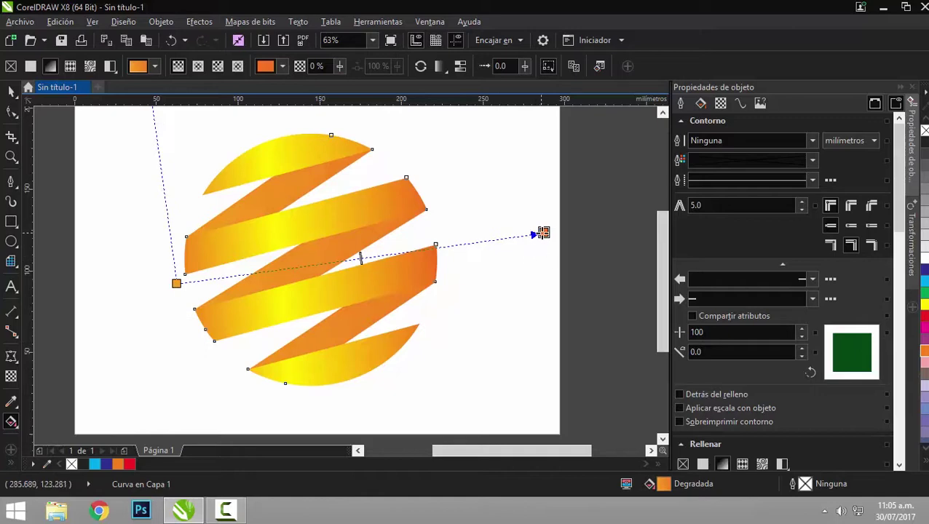
pyautogui.moveTo(543, 233); pyautogui.dragTo(485, 241)
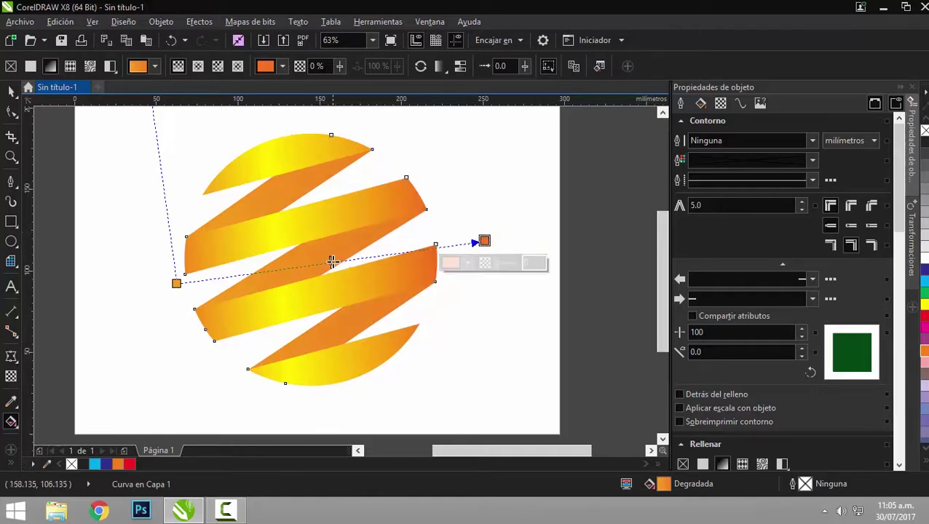
# Change the stripes' gradient to an elliptical type and move its centre toward the logo's left side.
pyautogui.click(197, 67)
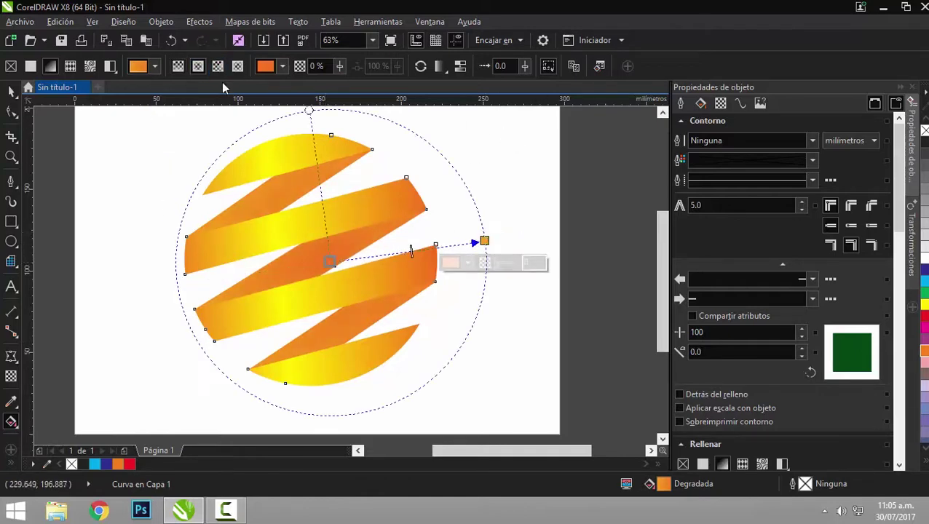
pyautogui.moveTo(330, 262); pyautogui.dragTo(365, 256)
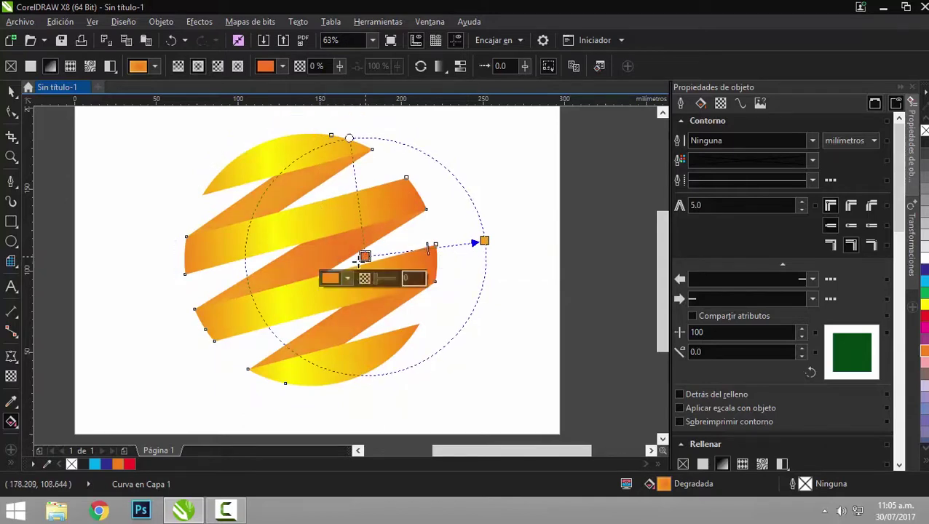
pyautogui.press('Escape')
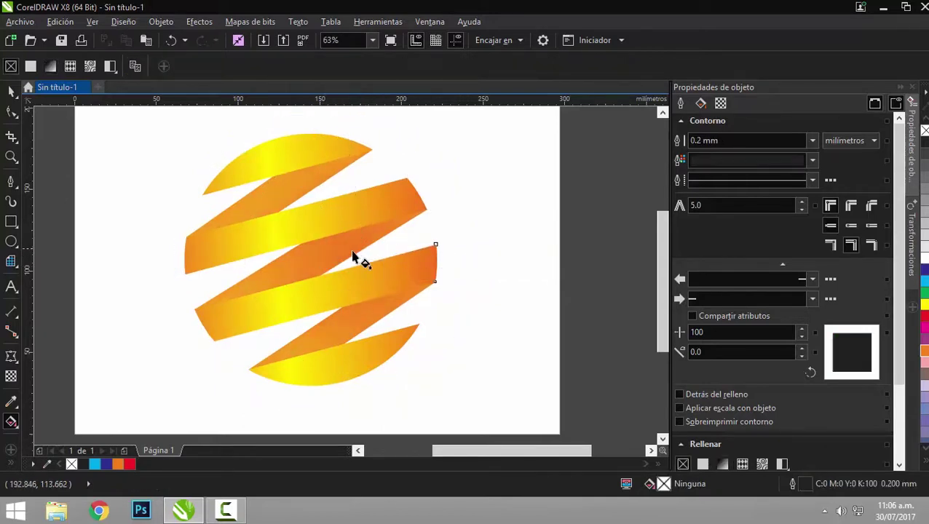
pyautogui.click(353, 253)
pyautogui.moveTo(365, 257); pyautogui.dragTo(230, 277)
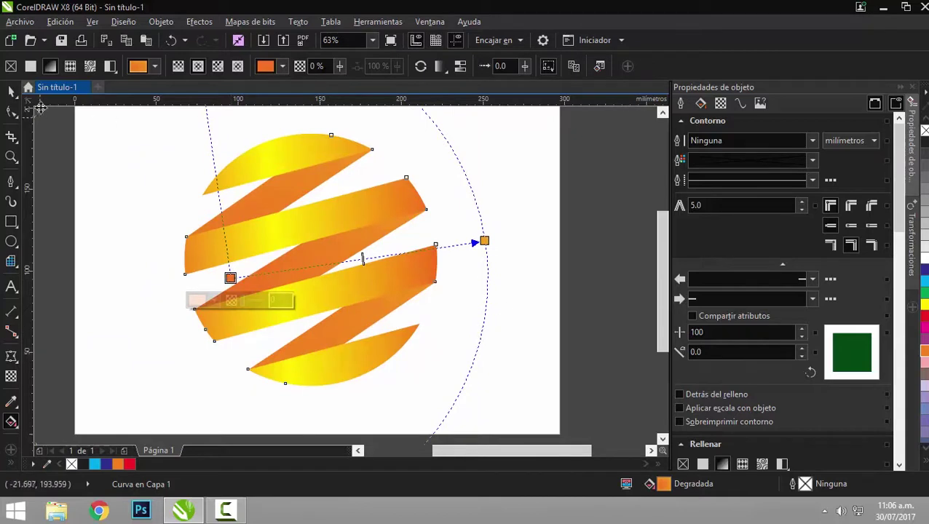
pyautogui.click(11, 91)
pyautogui.press('Escape')
# Group the bands and the welded stripes into one object.
pyautogui.scroll(-2, 307, 243)
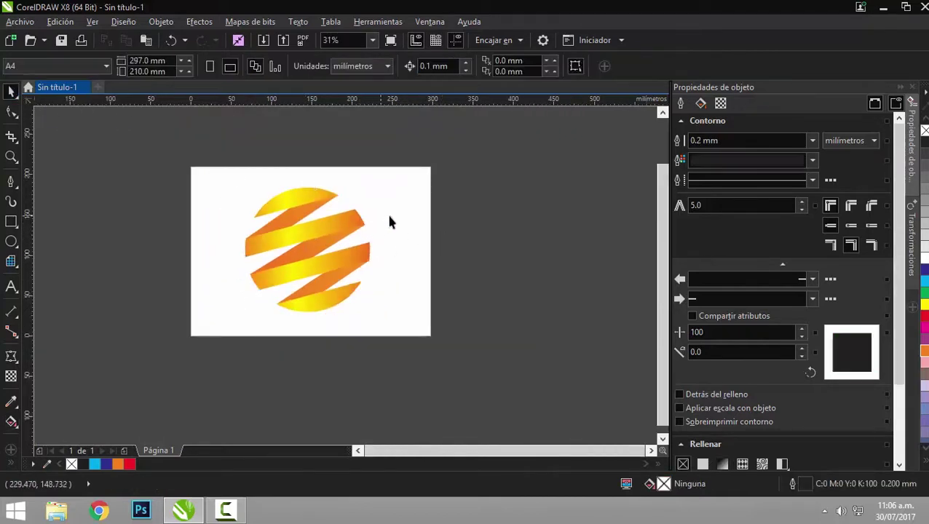
pyautogui.scroll(2, 321, 236)
pyautogui.scroll(-2, 186, 175)
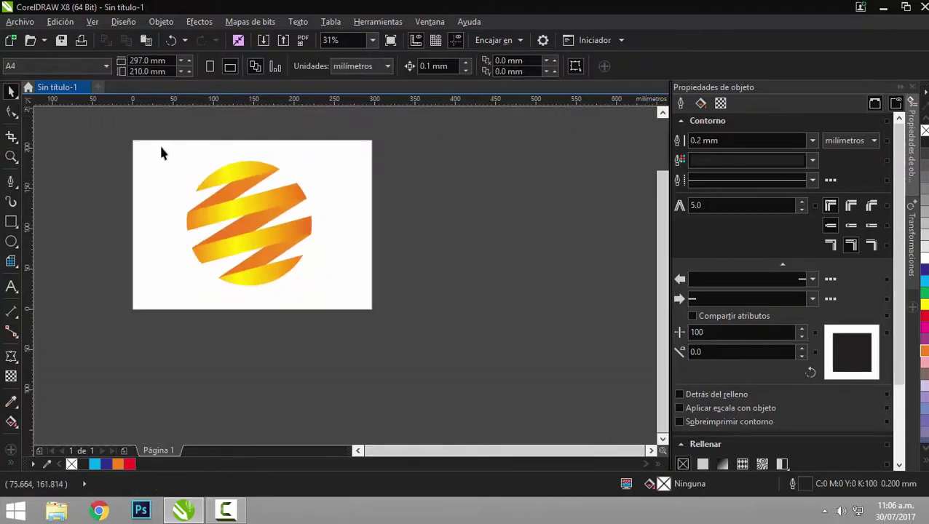
pyautogui.moveTo(375, 355); pyautogui.dragTo(373, 352)
pyautogui.rightClick(267, 217)
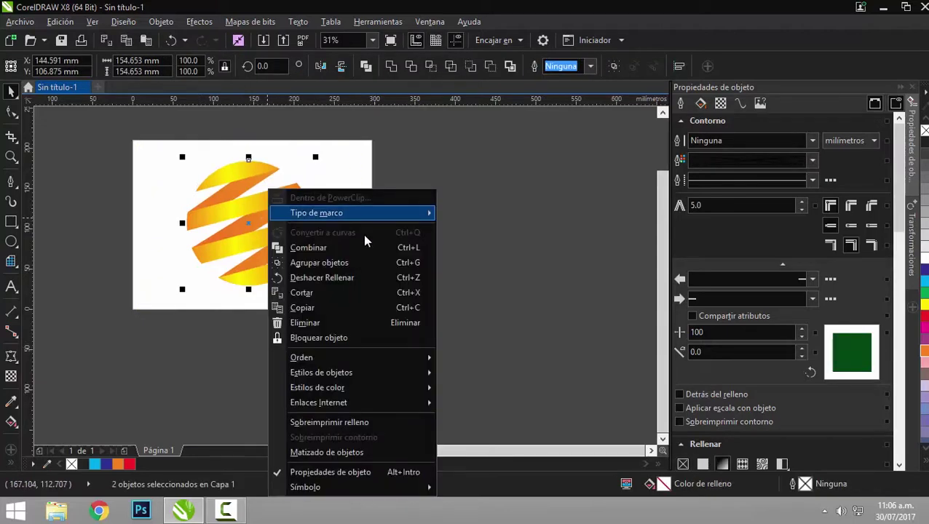
pyautogui.click(352, 263)
# Scale the grouped logo down proportionally to about 81.6 mm wide and place it in the upper-left part of the page.
pyautogui.moveTo(265, 203)
pyautogui.mouseDown()
pyautogui.moveTo(257, 215)
pyautogui.moveTo(234, 201)
pyautogui.moveTo(270, 202)
pyautogui.mouseUp()
pyautogui.moveTo(315, 157); pyautogui.dragTo(218, 197)
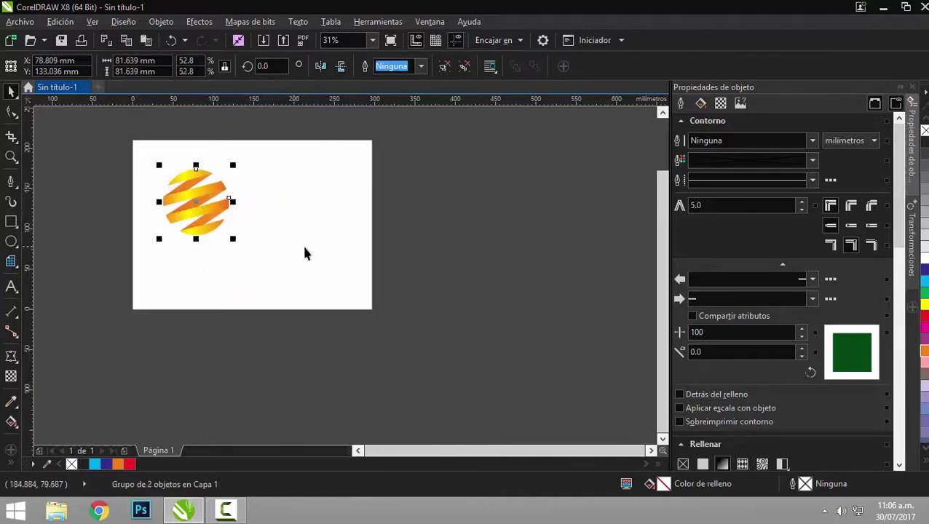
# Add the artistic text "ZAME" on the page beside the circular logo.
pyautogui.click(305, 252)
pyautogui.press('z')
pyautogui.click(460, 283)
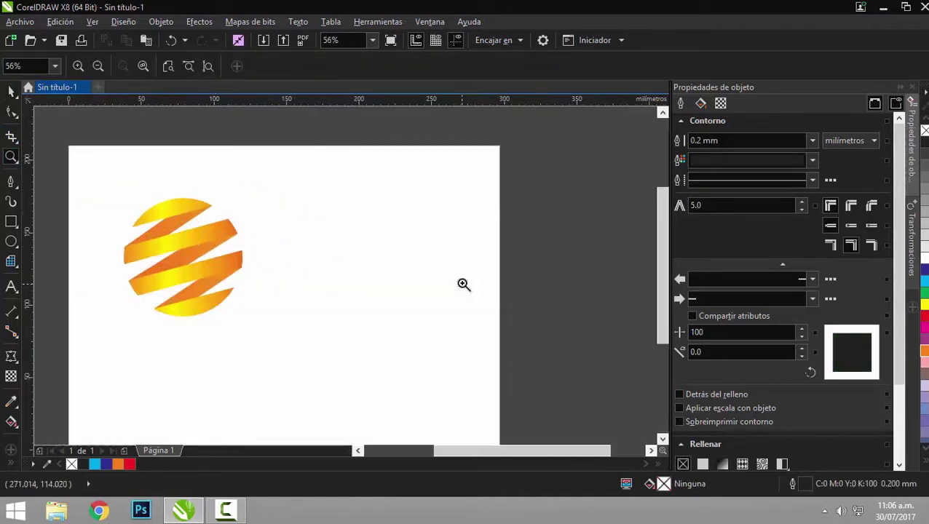
pyautogui.click(11, 91)
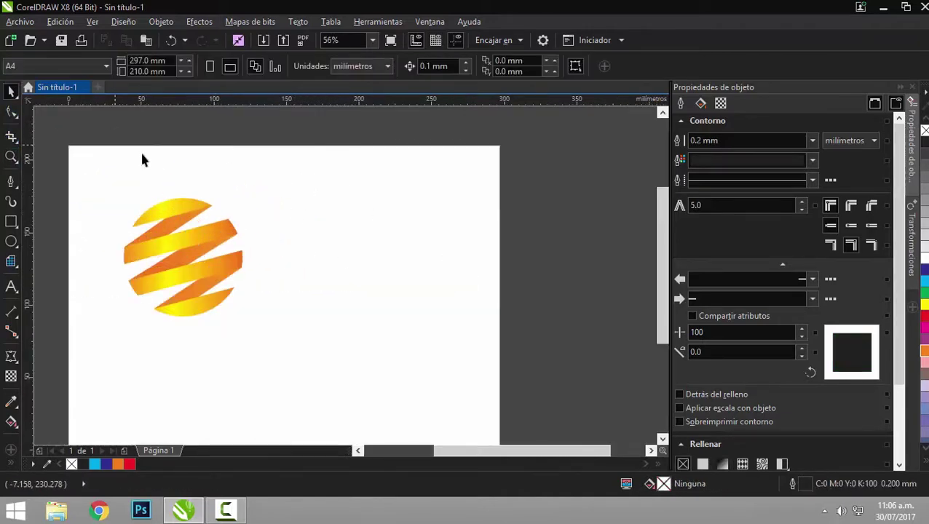
pyautogui.click(11, 287)
pyautogui.click(287, 261)
pyautogui.write('Z')
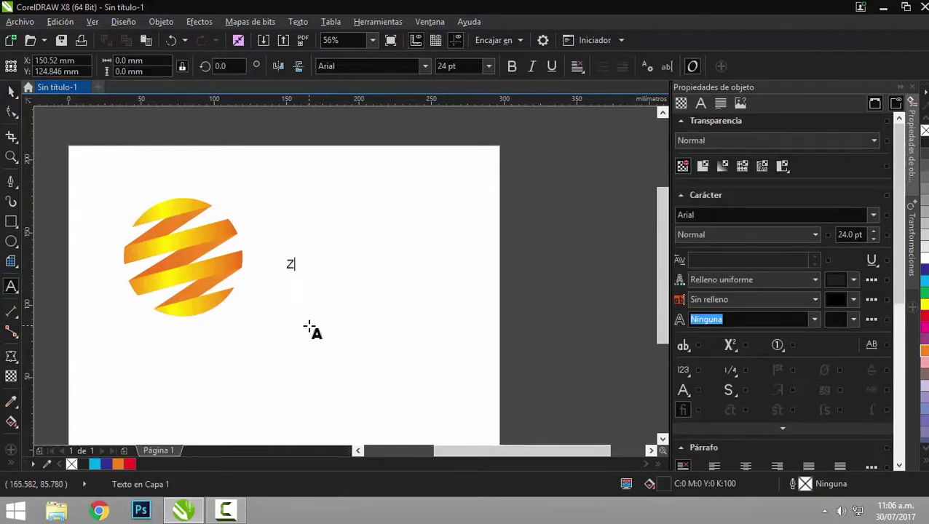
pyautogui.write('AME')
pyautogui.click(11, 91)
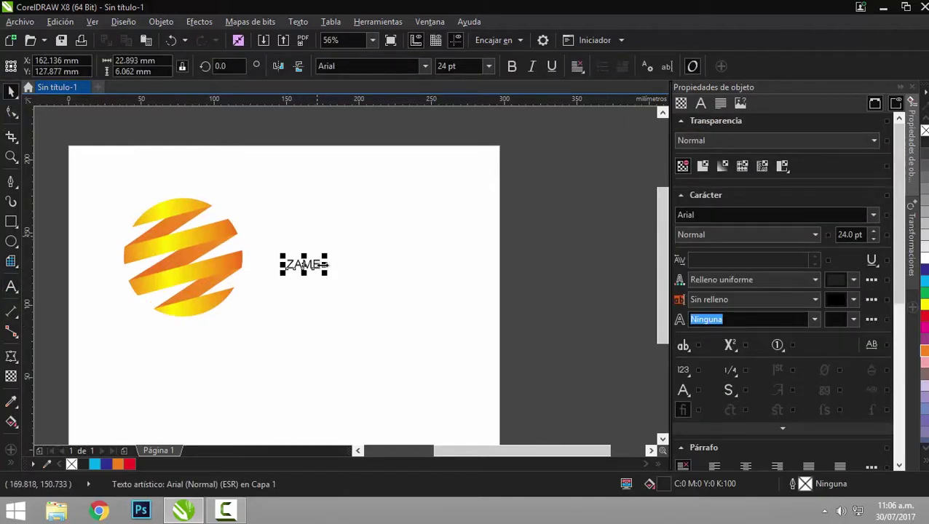
# Enlarge the ZAME text proportionally to about 147.7 mm wide and place it to the right of the circular logo.
pyautogui.moveTo(324, 276); pyautogui.dragTo(437, 302)
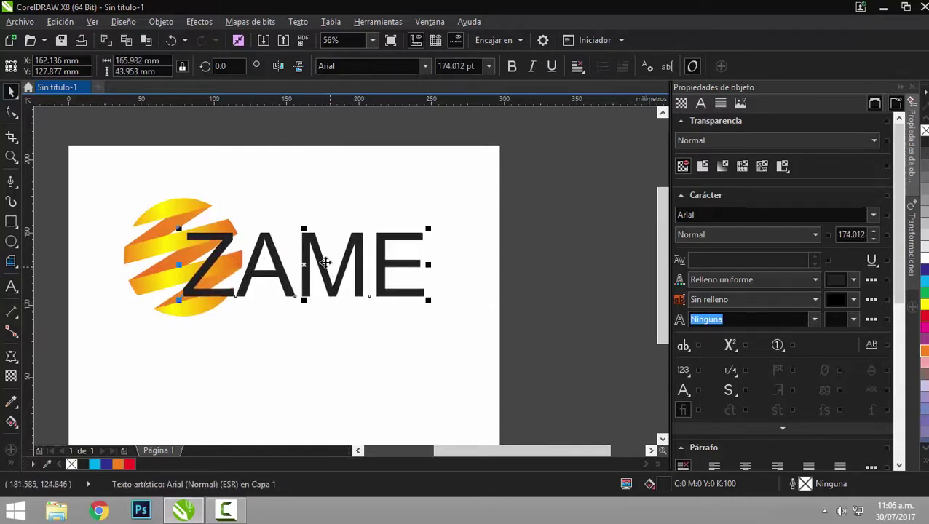
pyautogui.moveTo(364, 271); pyautogui.dragTo(404, 260)
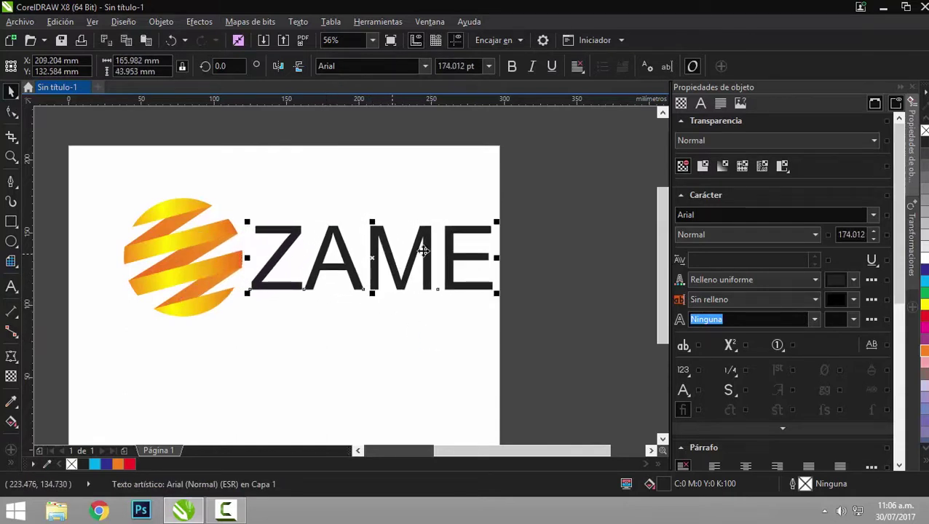
pyautogui.moveTo(499, 222); pyautogui.dragTo(493, 224)
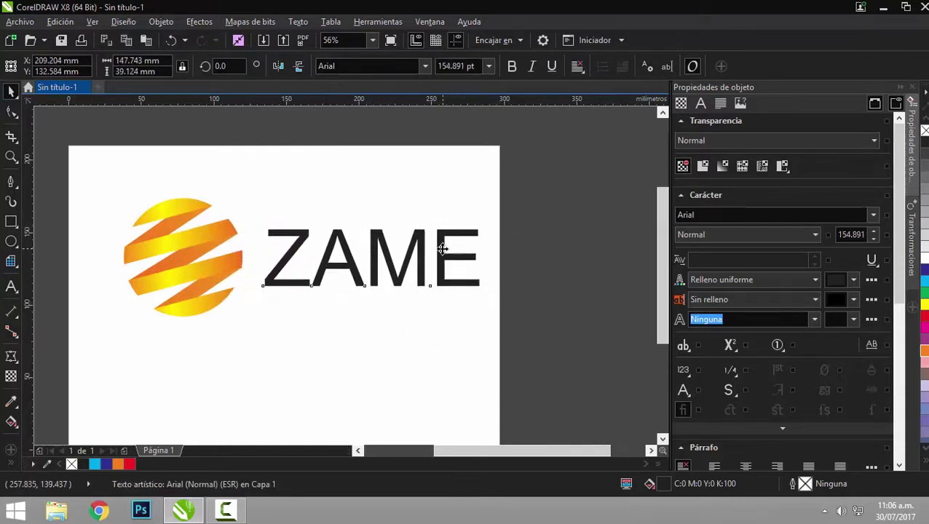
# Set the ZAME text in the TRENDY font, scale it to about 144.5 mm wide and reposition it beside the logo.
pyautogui.click(427, 66)
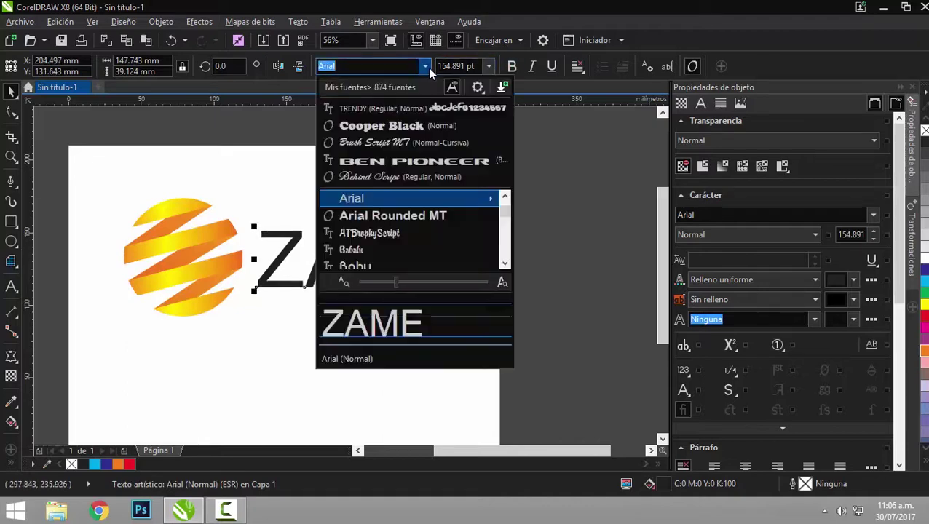
pyautogui.click(409, 108)
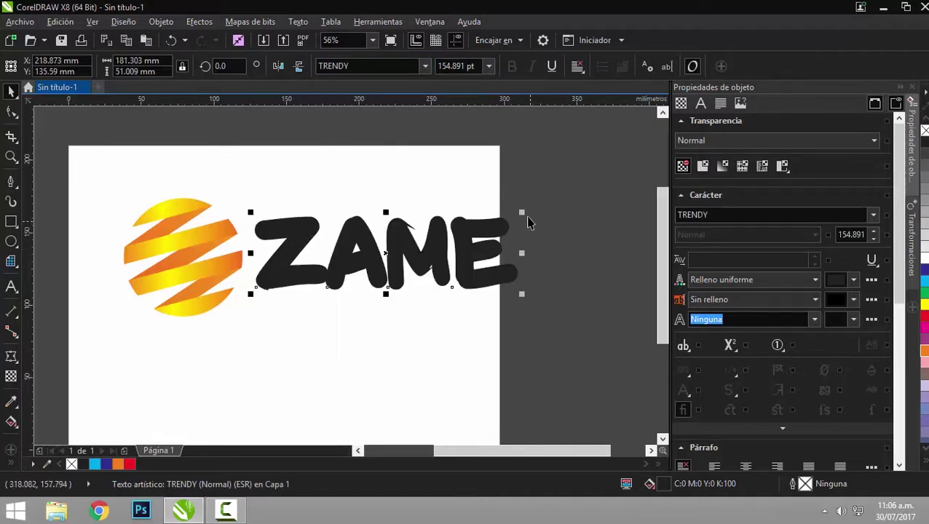
pyautogui.moveTo(524, 214); pyautogui.dragTo(497, 221)
pyautogui.moveTo(445, 247); pyautogui.dragTo(372, 269)
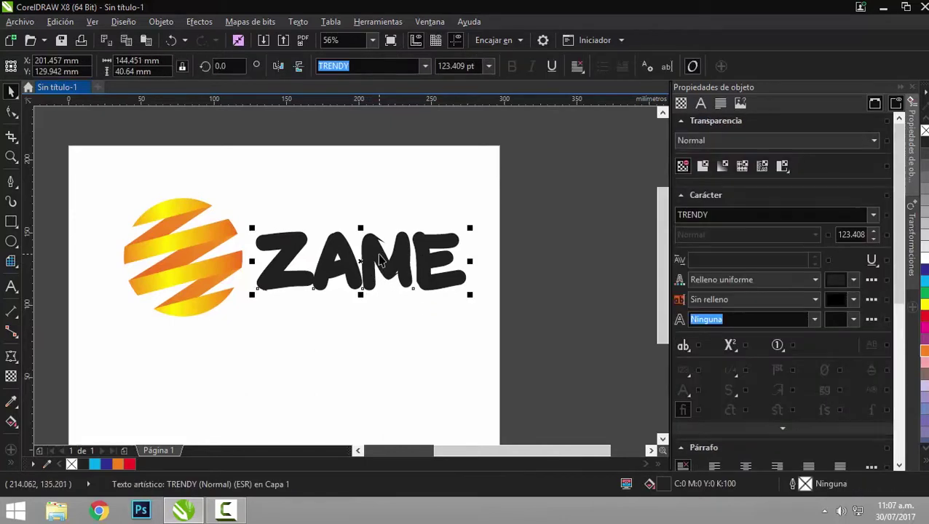
# Give the ZAME text a linear gradient from orange at the logo side to red just beyond the E.
pyautogui.click(11, 423)
pyautogui.moveTo(475, 251); pyautogui.dragTo(240, 252)
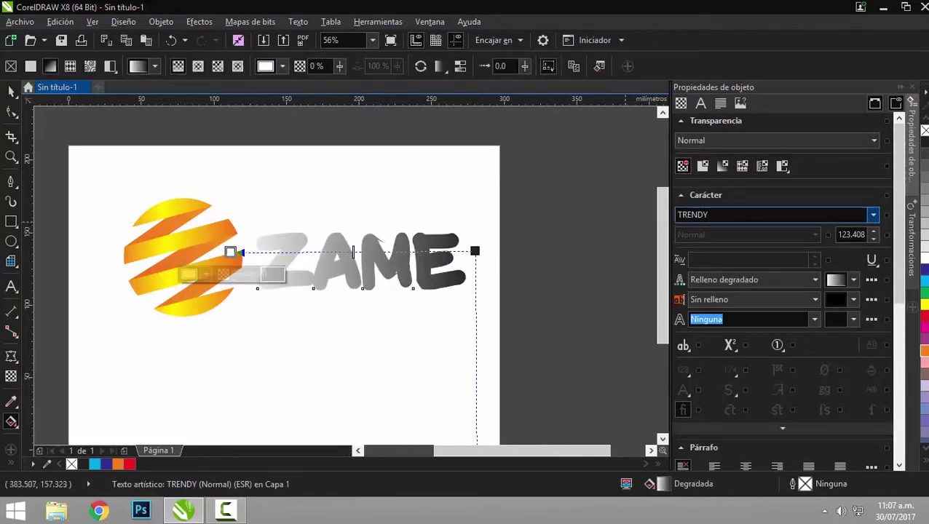
pyautogui.moveTo(924, 353); pyautogui.dragTo(222, 256)
pyautogui.click(570, 151)
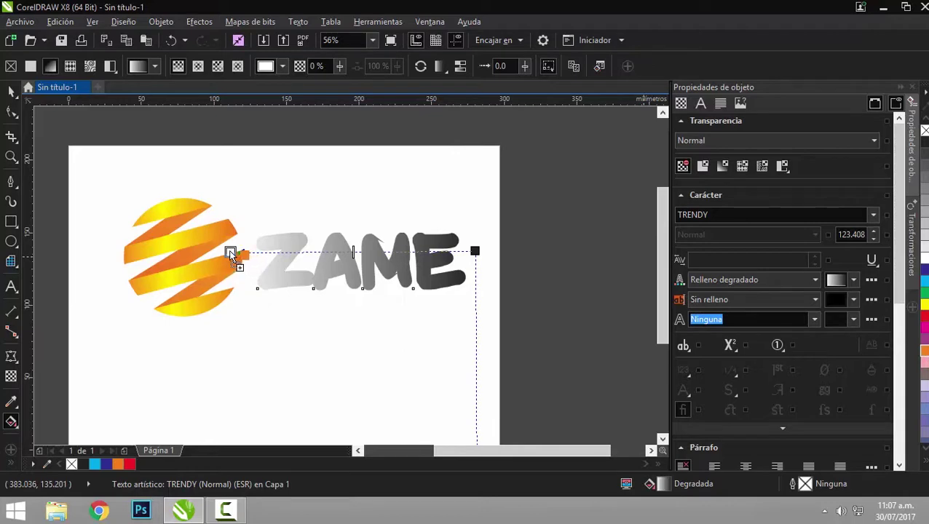
pyautogui.moveTo(228, 250); pyautogui.dragTo(230, 252)
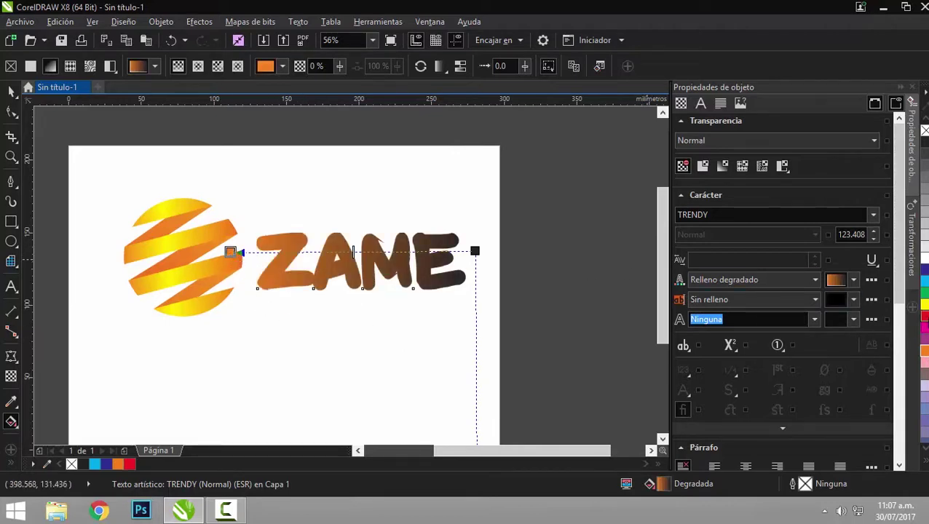
pyautogui.moveTo(924, 316); pyautogui.dragTo(886, 345)
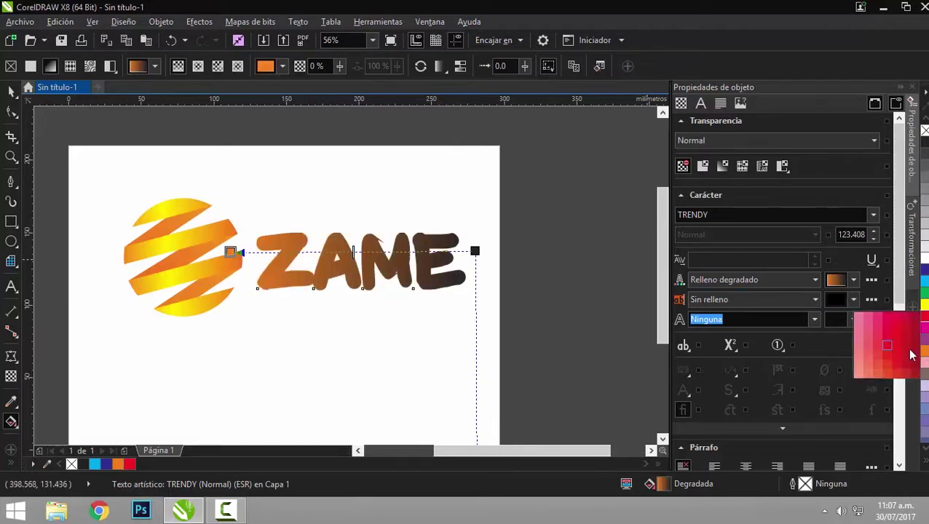
pyautogui.moveTo(477, 254); pyautogui.dragTo(475, 251)
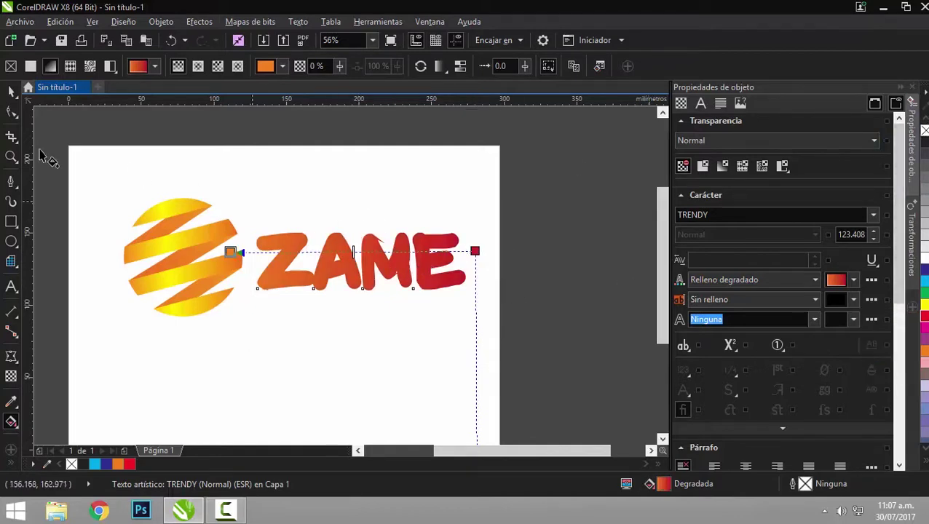
# Move the ZAME text slightly closer to the circular logo.
pyautogui.click(9, 93)
pyautogui.click(385, 210)
pyautogui.moveTo(338, 261); pyautogui.dragTo(327, 263)
pyautogui.click(362, 182)
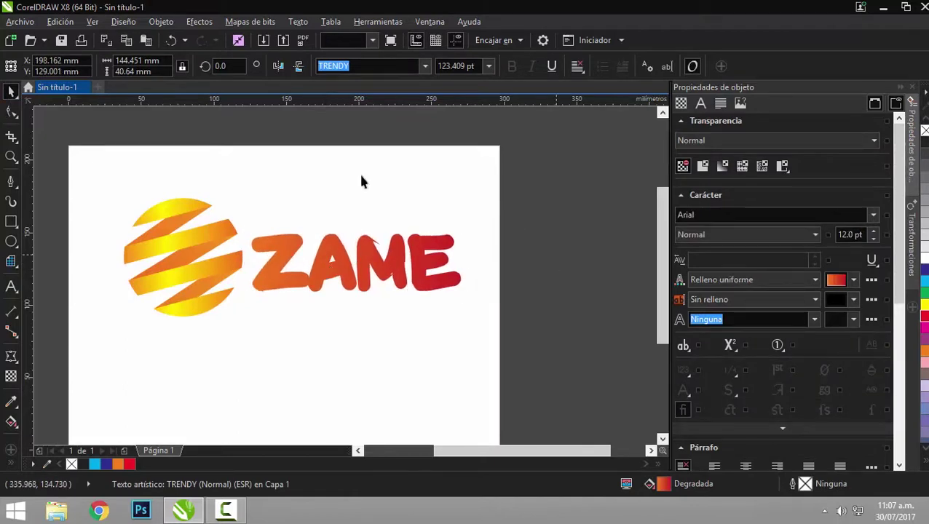
# Draw a straight horizontal line about 139 mm long just below the ZAME text with the Pen tool.
pyautogui.click(11, 181)
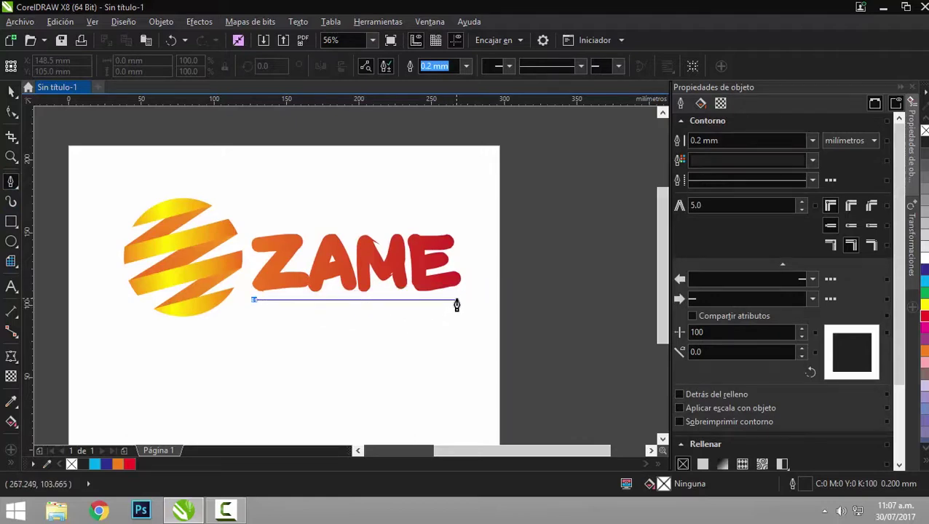
pyautogui.doubleClick(457, 299)
pyautogui.click(11, 91)
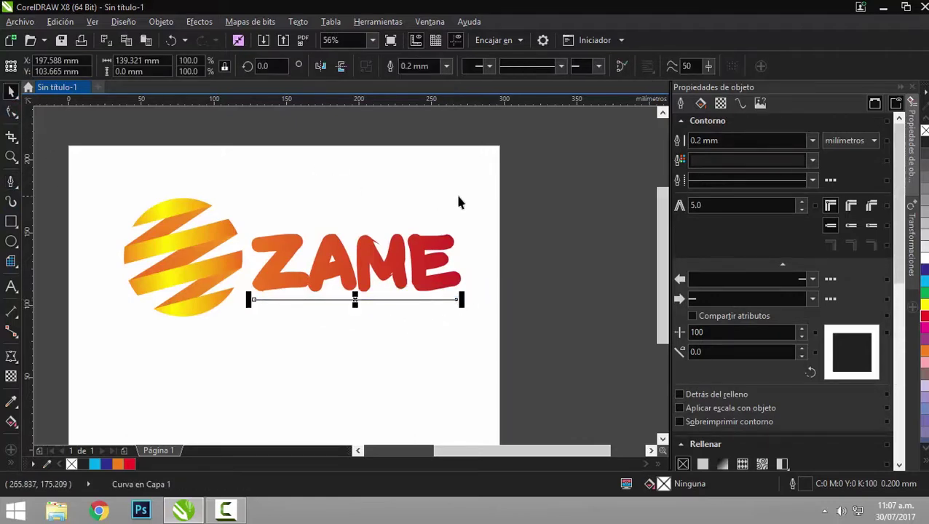
pyautogui.click(457, 197)
# Try an outline width of 2.0 mm on the line below ZAME.
pyautogui.click(426, 299)
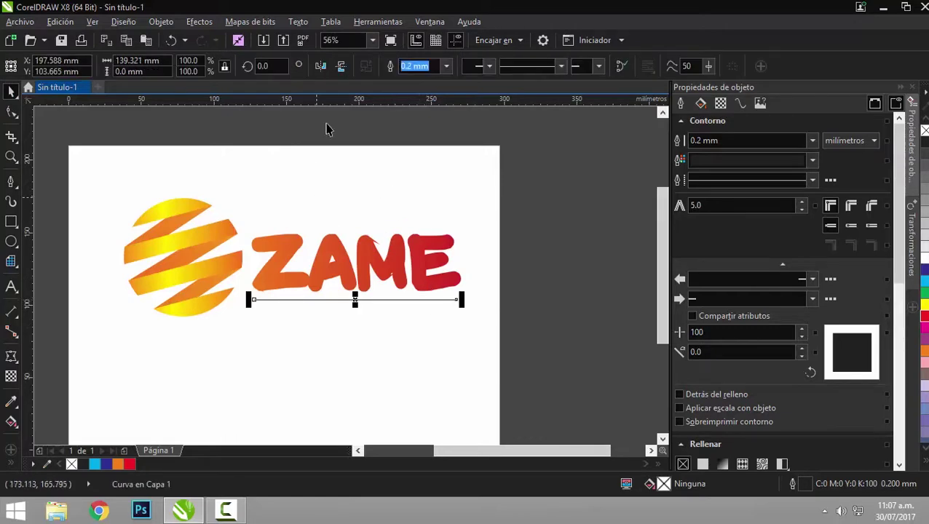
pyautogui.click(446, 66)
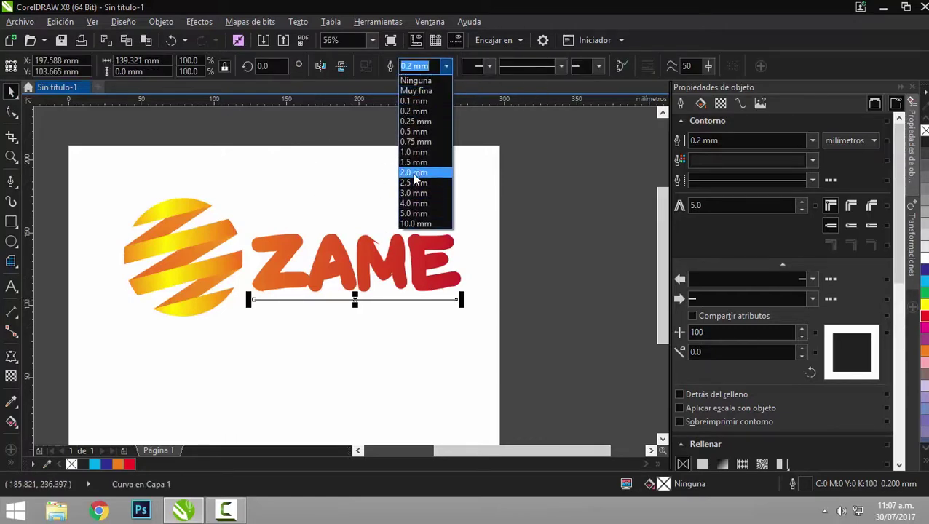
pyautogui.click(417, 174)
pyautogui.click(412, 232)
pyautogui.click(425, 304)
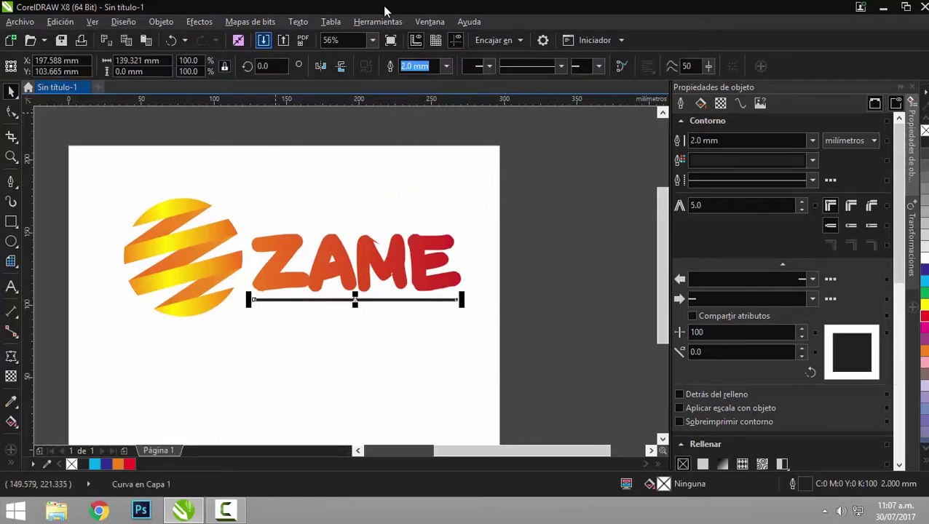
# Set the outline width of the line below ZAME to 1.5 mm.
pyautogui.click(447, 66)
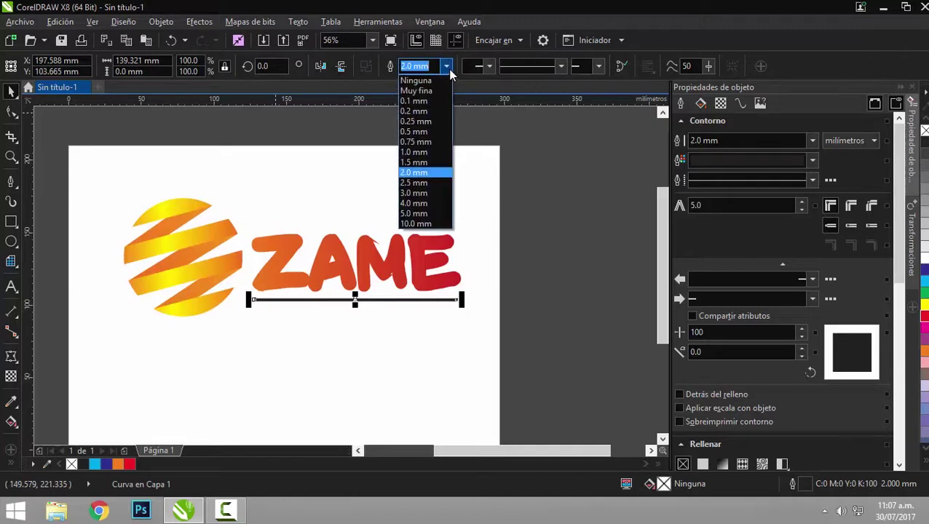
pyautogui.click(429, 162)
pyautogui.click(448, 315)
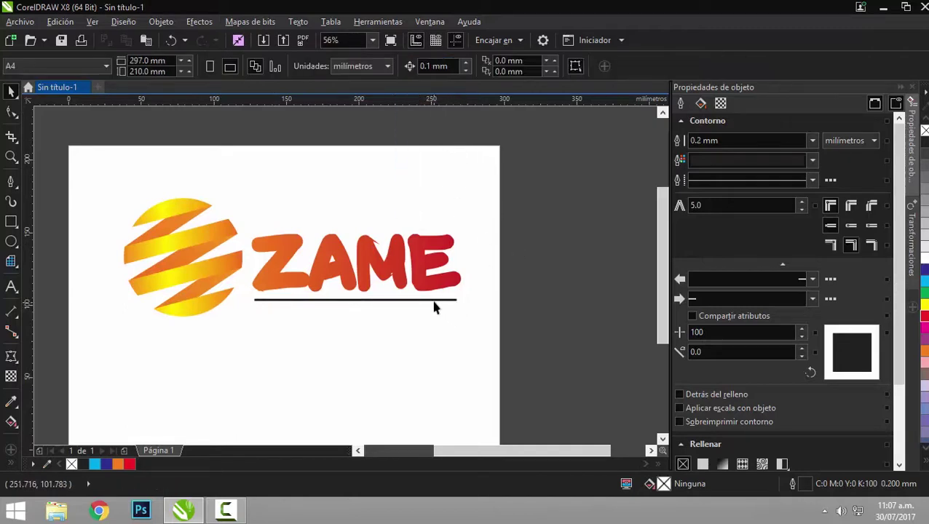
pyautogui.click(435, 300)
pyautogui.click(516, 300)
# Add the artistic text "Creamos tu marca" just beneath the horizontal line.
pyautogui.click(12, 286)
pyautogui.click(264, 312)
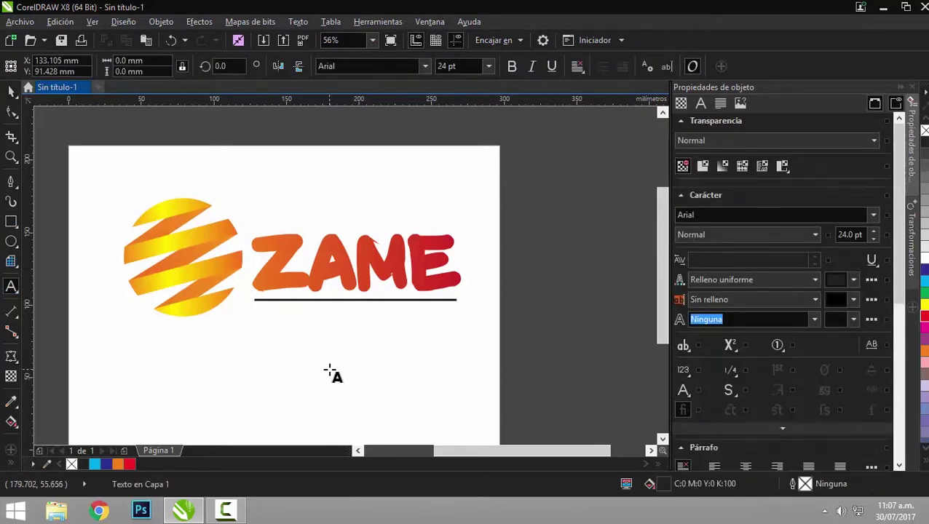
pyautogui.write('c')
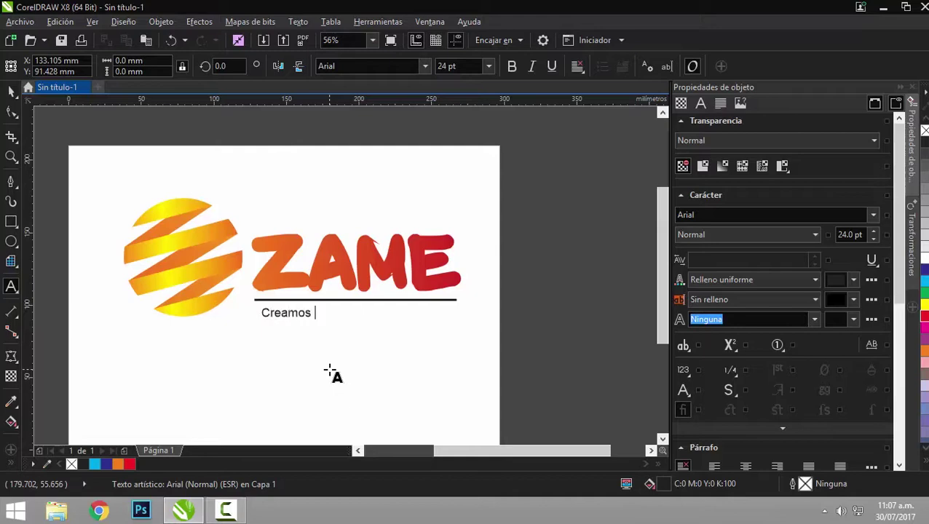
pyautogui.write('reamos tu marca')
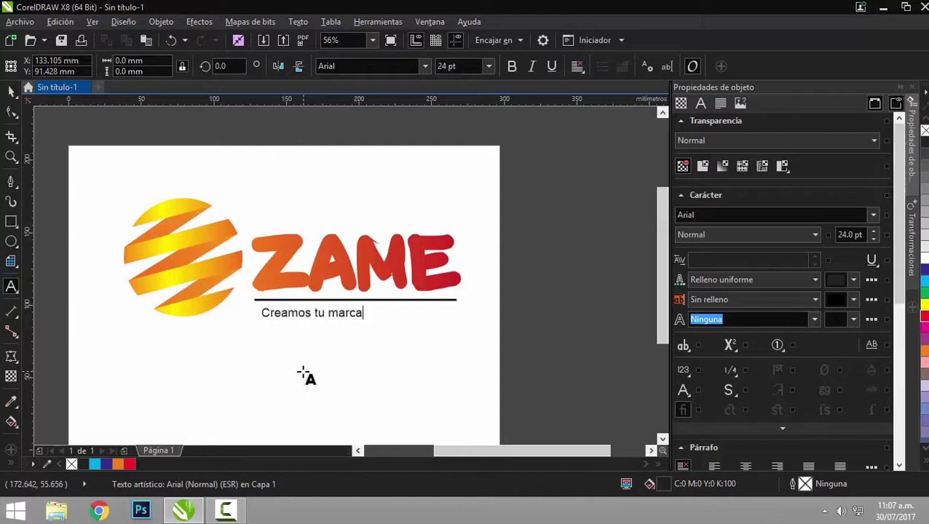
pyautogui.click(10, 91)
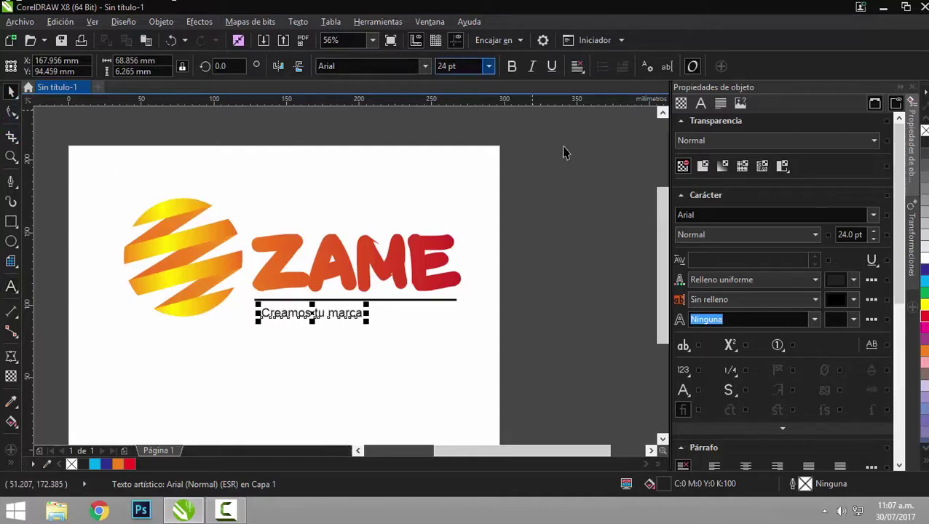
# Set the slogan in Brush Script MT, enlarge it proportionally and centre it horizontally under the line.
pyautogui.click(425, 66)
pyautogui.click(399, 144)
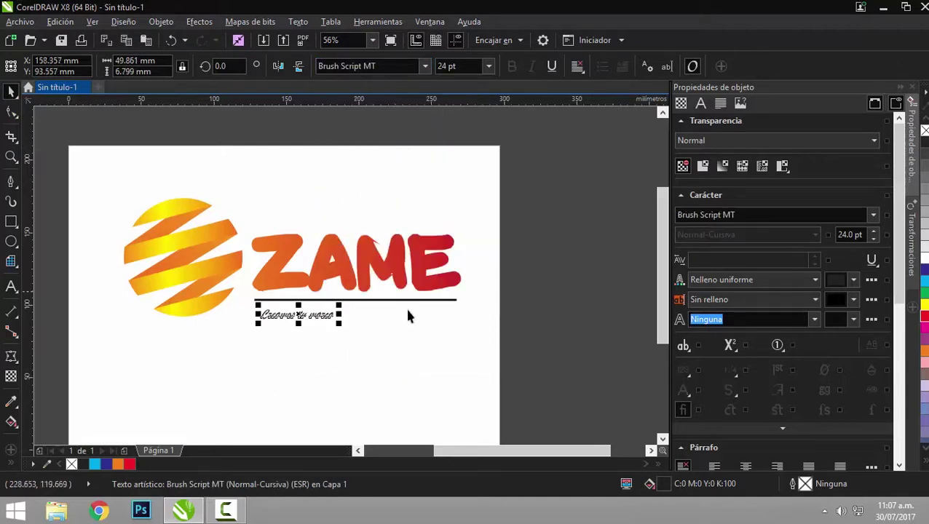
pyautogui.moveTo(339, 324); pyautogui.dragTo(396, 319)
pyautogui.keyDown('shift'); pyautogui.click(441, 299); pyautogui.keyUp('shift')
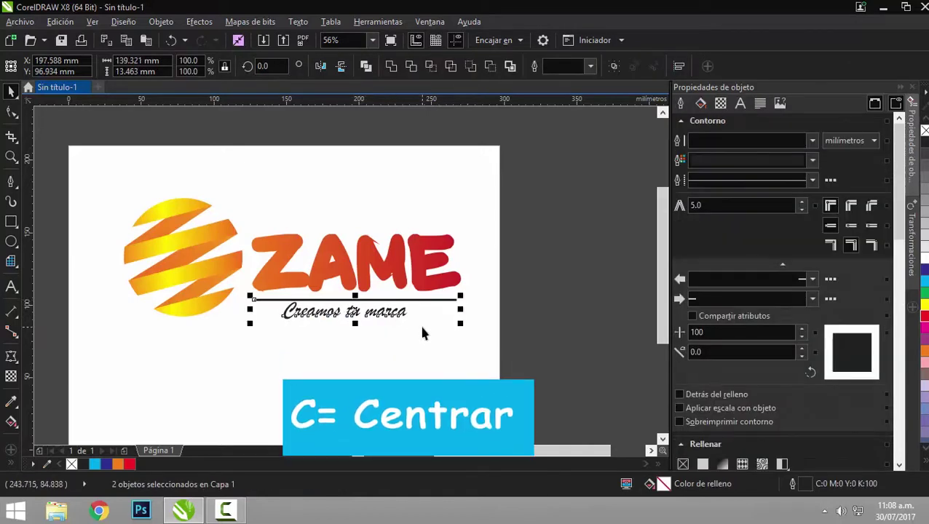
pyautogui.press('c')
pyautogui.click(570, 296)
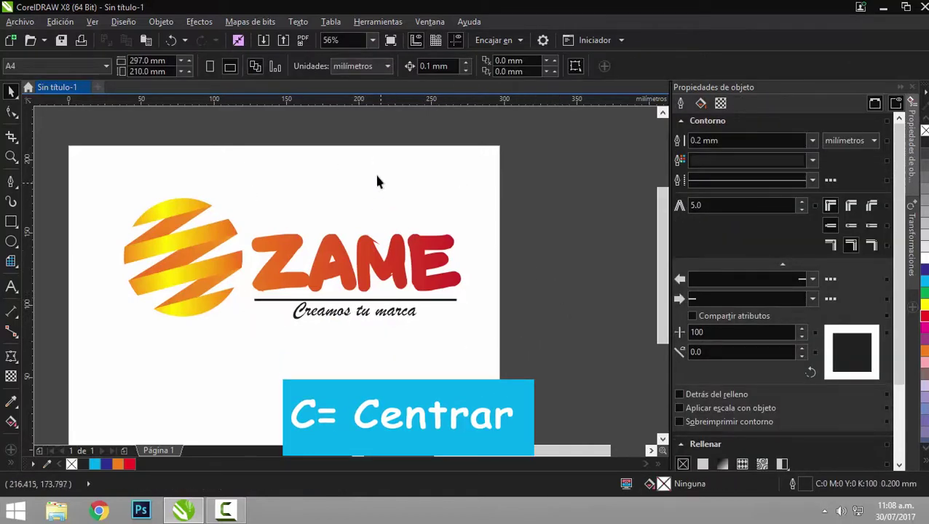
# Group the circular logo, ZAME text, line and slogan, and centre the group on the page.
pyautogui.click(11, 157)
pyautogui.moveTo(71, 148); pyautogui.dragTo(549, 380)
pyautogui.click(11, 90)
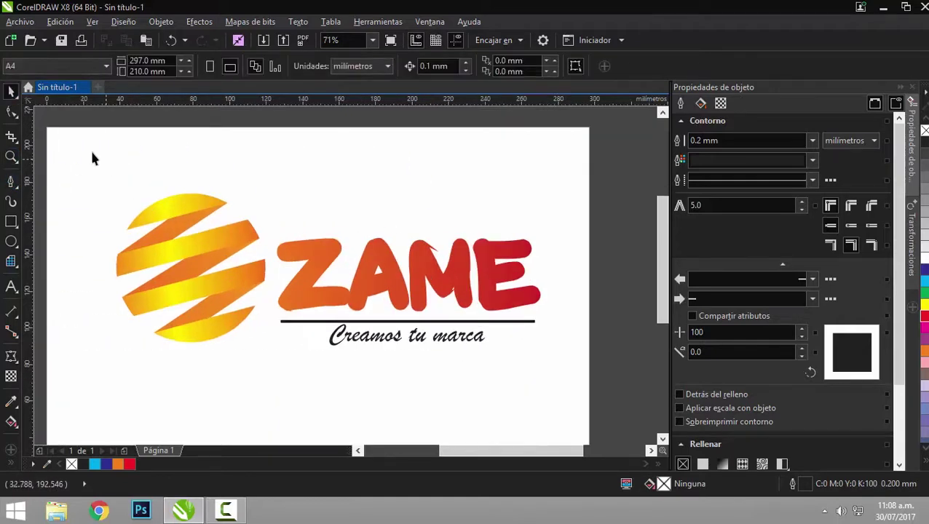
pyautogui.moveTo(93, 158); pyautogui.dragTo(566, 405)
pyautogui.rightClick(481, 265)
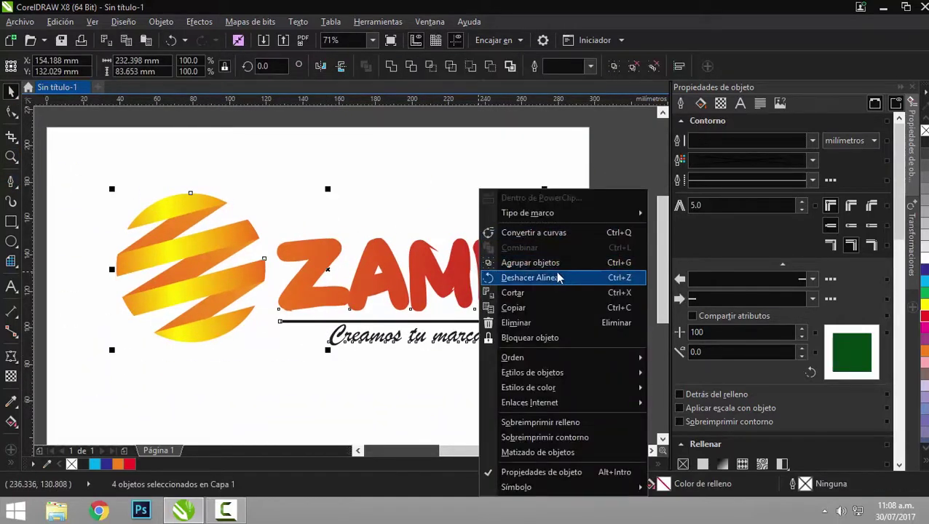
pyautogui.click(530, 262)
pyautogui.scroll(-2, 307, 232)
pyautogui.press('p')
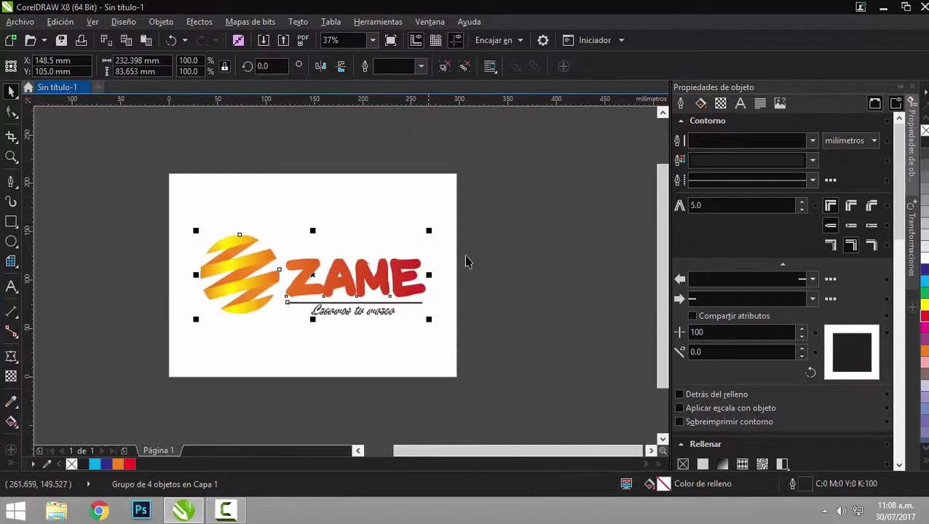
# Create a page-size rectangle of 297 × 210 mm behind the grouped logo.
pyautogui.click(293, 180)
pyautogui.doubleClick(10, 222)
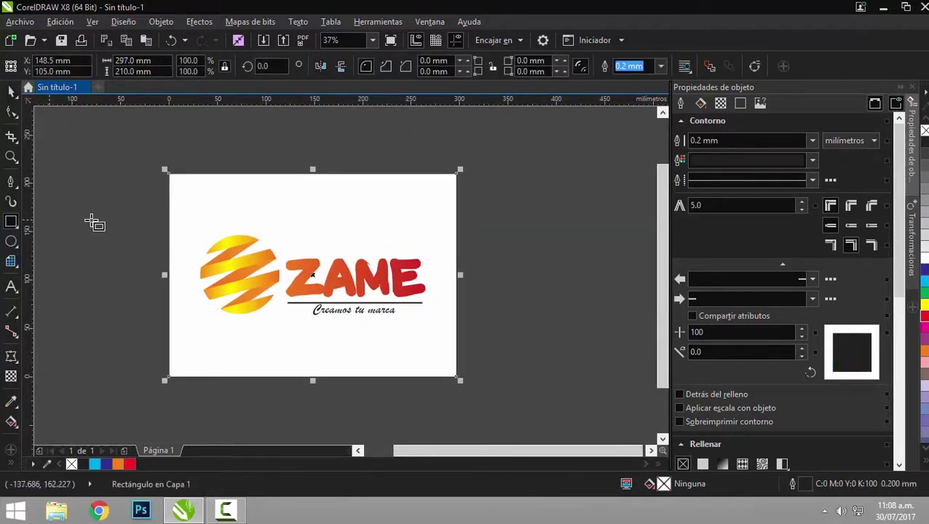
pyautogui.click(11, 91)
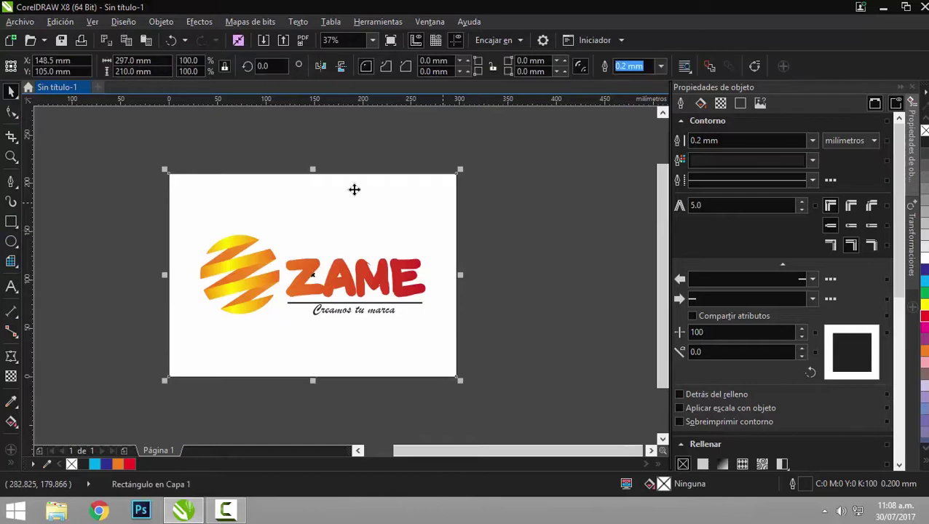
# Fill the page-size background rectangle with cyan (C100 M0 Y0 K0) and remove its outline.
pyautogui.click(924, 281)
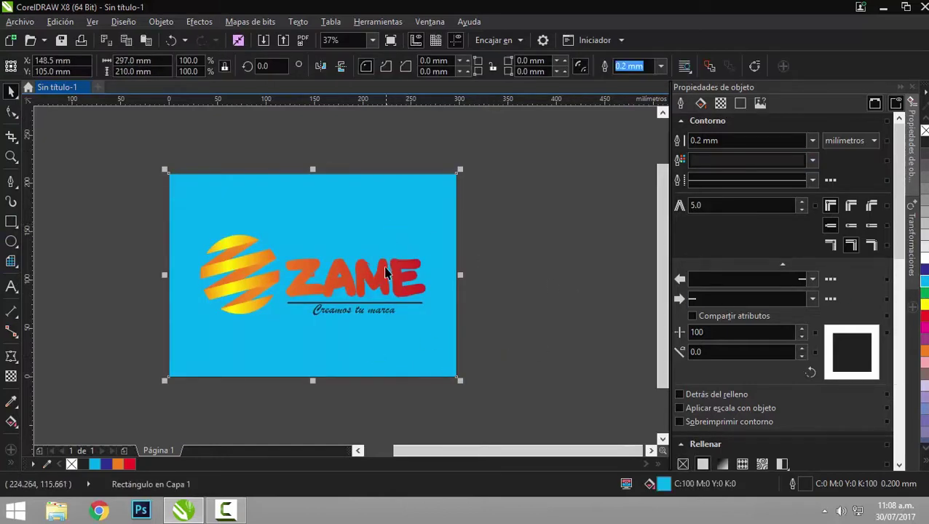
pyautogui.rightClick(925, 129)
pyautogui.click(550, 210)
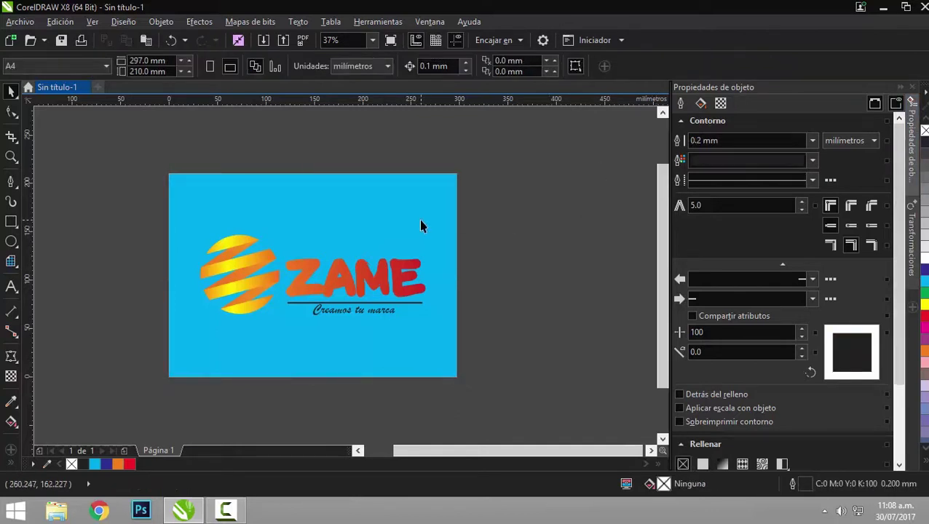
# Apply an elliptical gradient fill to the background rectangle, going from white in the middle to cyan at the outside.
pyautogui.click(420, 224)
pyautogui.press('g')
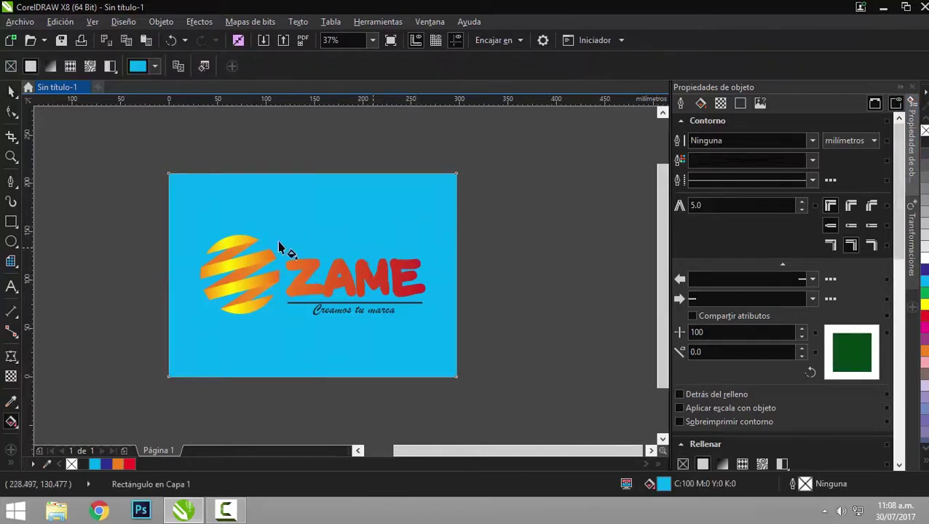
pyautogui.moveTo(168, 273); pyautogui.dragTo(531, 273)
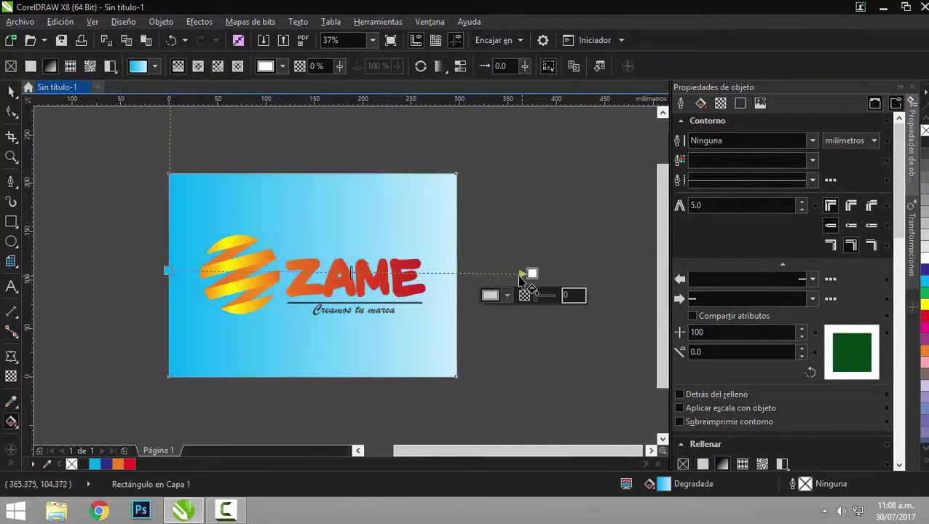
pyautogui.click(197, 67)
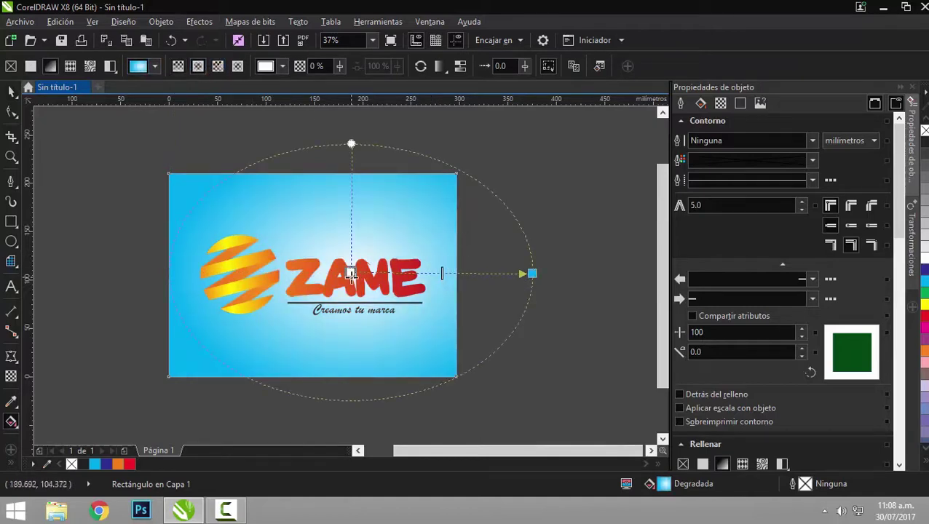
# Move the gradient's white centre close to the middle of the page and extend its cyan end far beyond the rectangle's edge.
pyautogui.moveTo(349, 273); pyautogui.dragTo(323, 276)
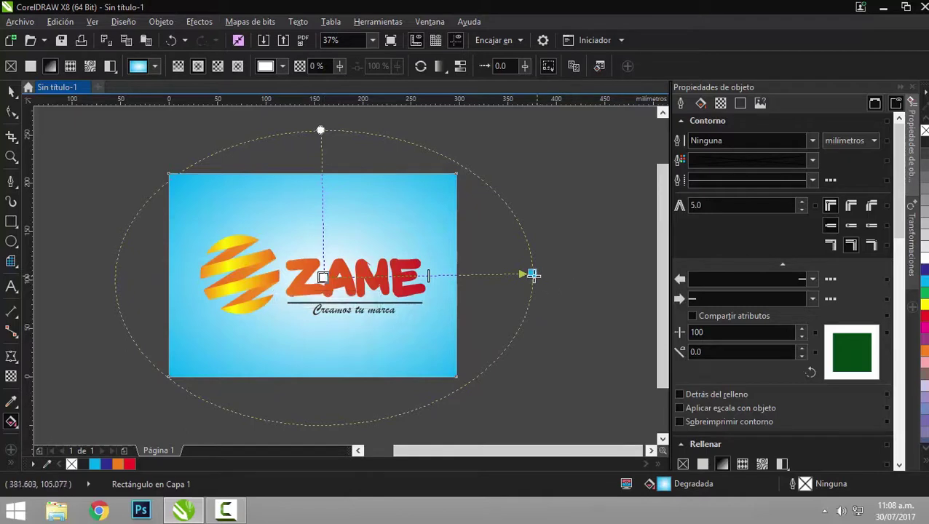
pyautogui.moveTo(531, 272); pyautogui.dragTo(647, 286)
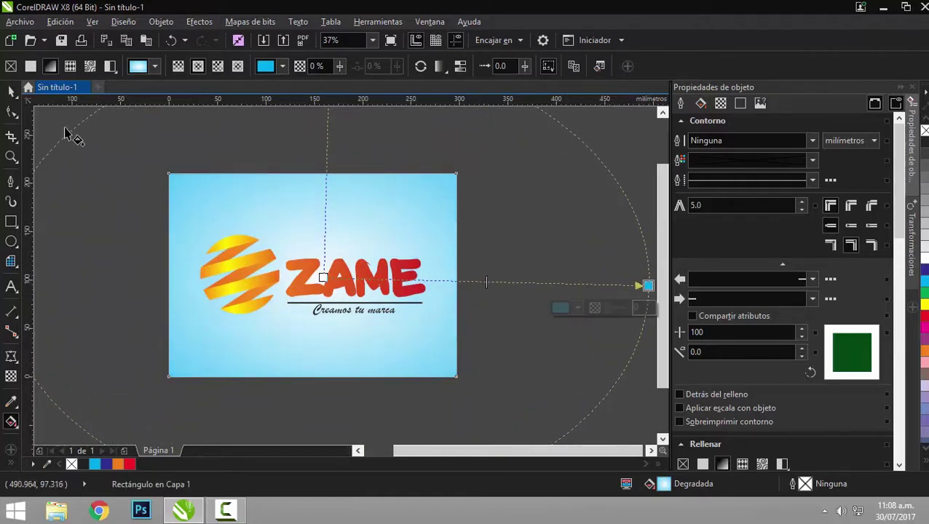
pyautogui.click(12, 91)
pyautogui.click(100, 135)
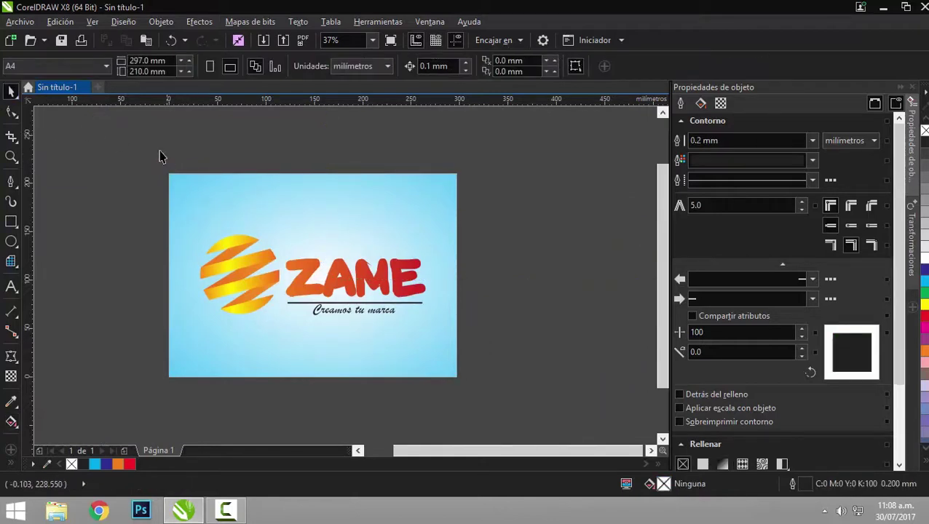
pyautogui.click(11, 157)
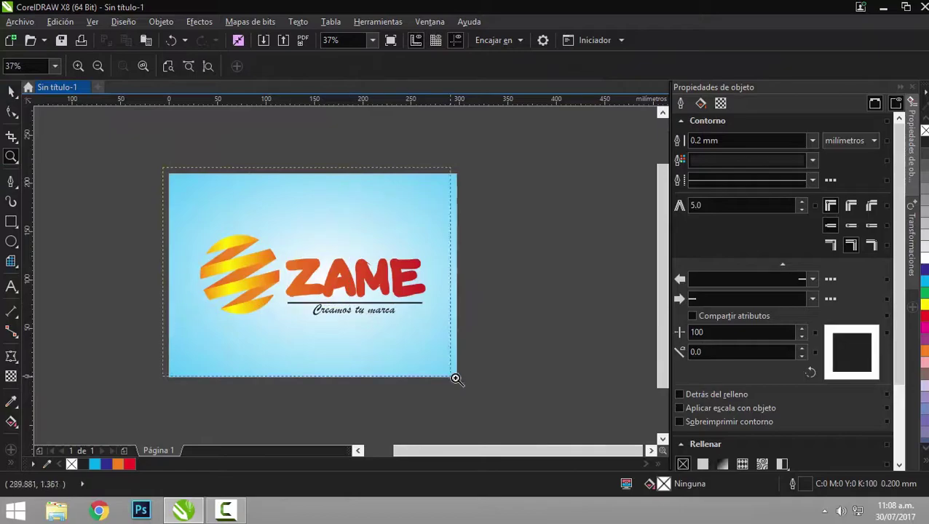
pyautogui.hotkey('shift', 'F4')
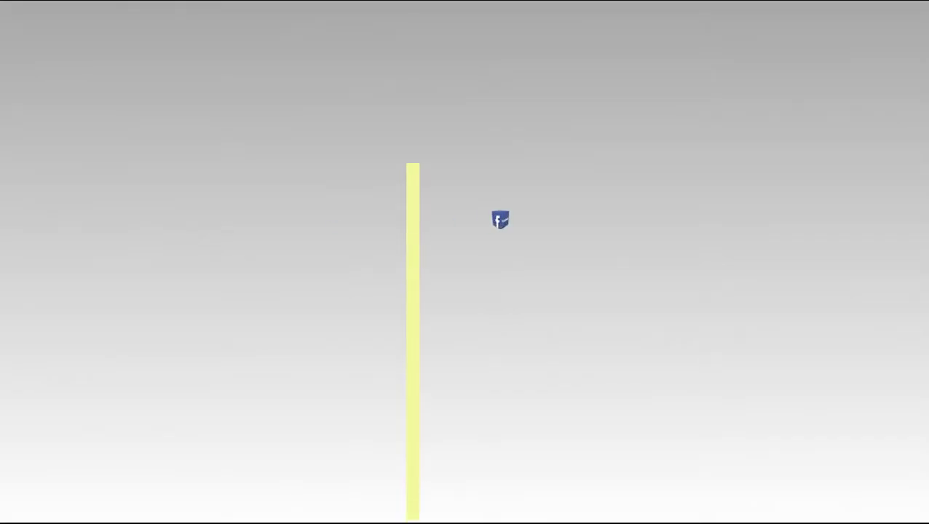